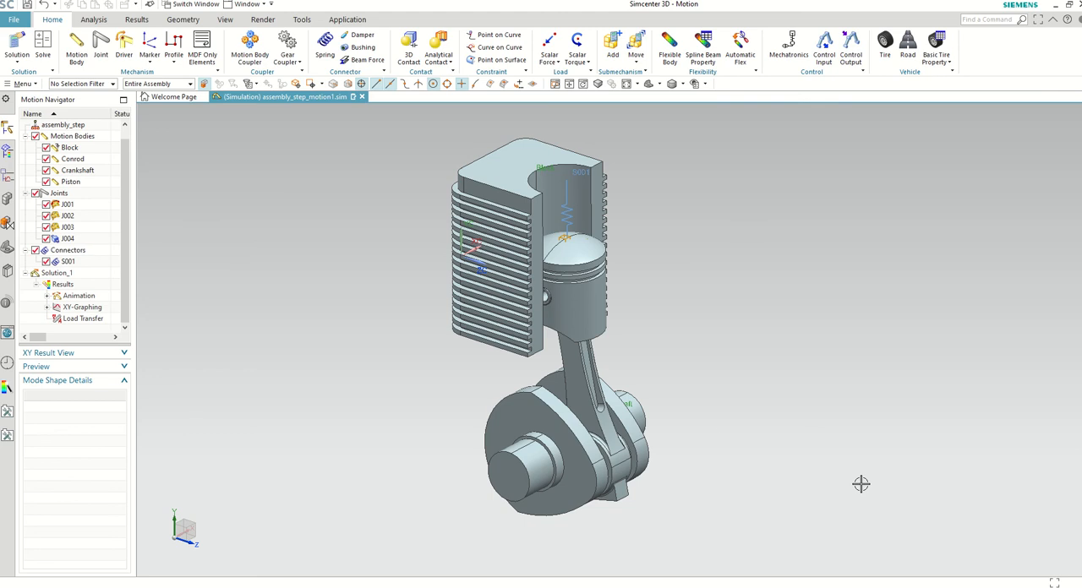
Step: Look through the model's motion bodies, joints, connectors and Solution_1, highlighting the individual bodies in the engine assembly
drag(128, 184, 120, 205)
click(138, 157)
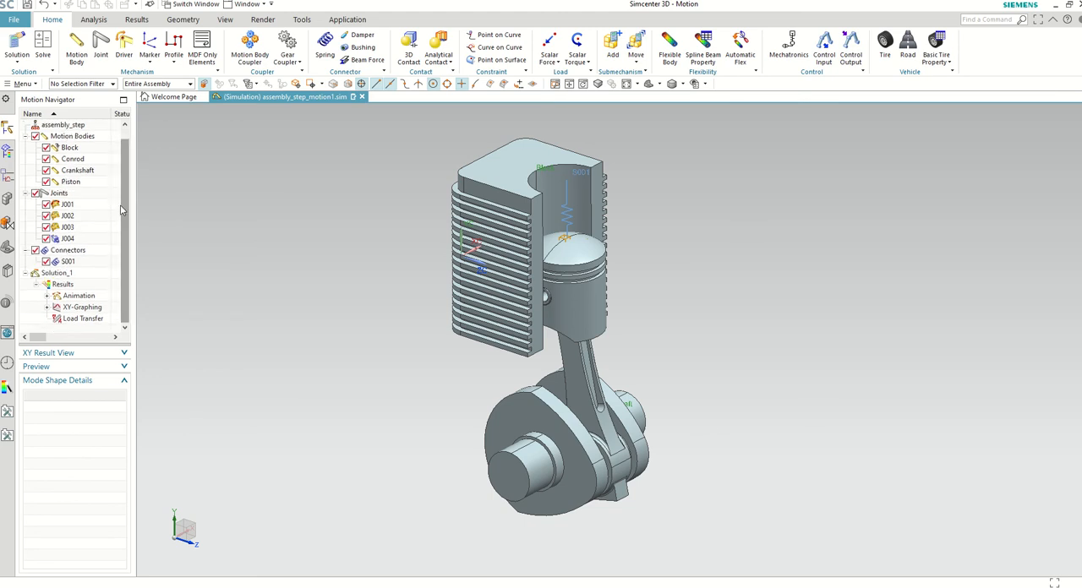
click(78, 184)
click(76, 171)
click(76, 159)
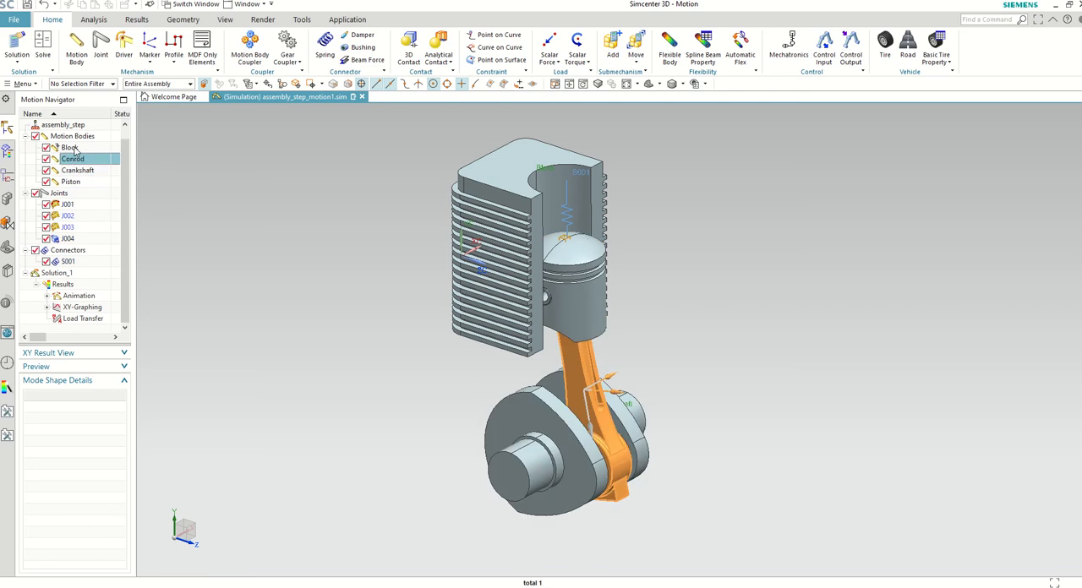
click(76, 148)
click(77, 137)
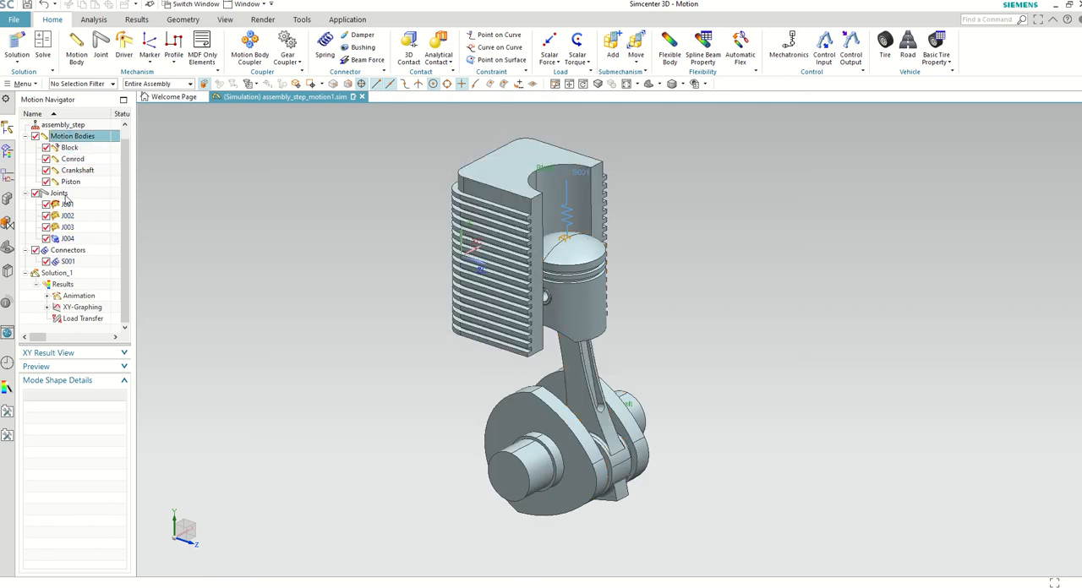
click(61, 194)
click(66, 250)
click(64, 273)
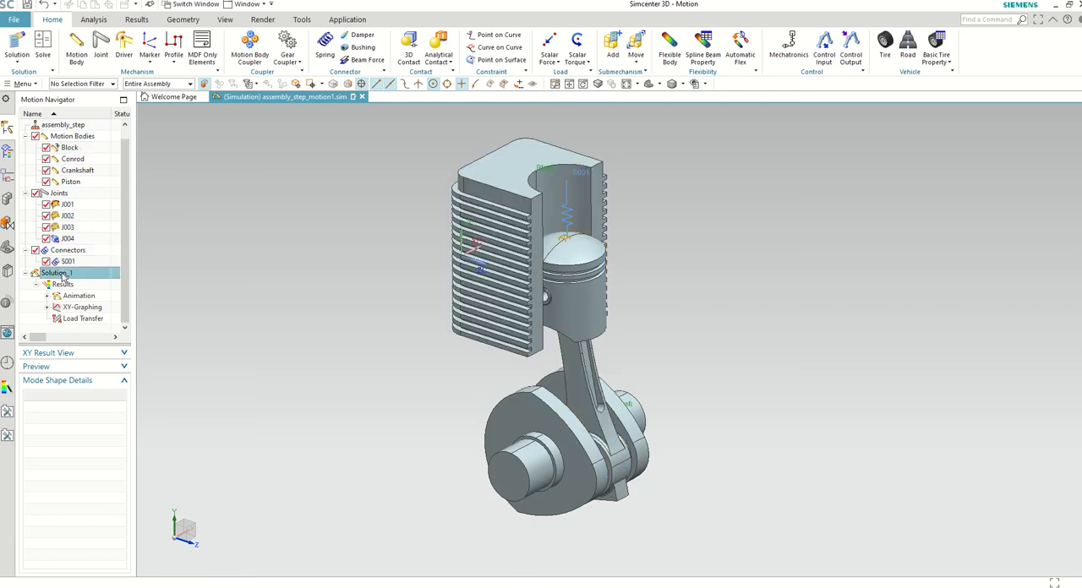
scroll(437, 295, up, 2)
scroll(441, 317, down, 3)
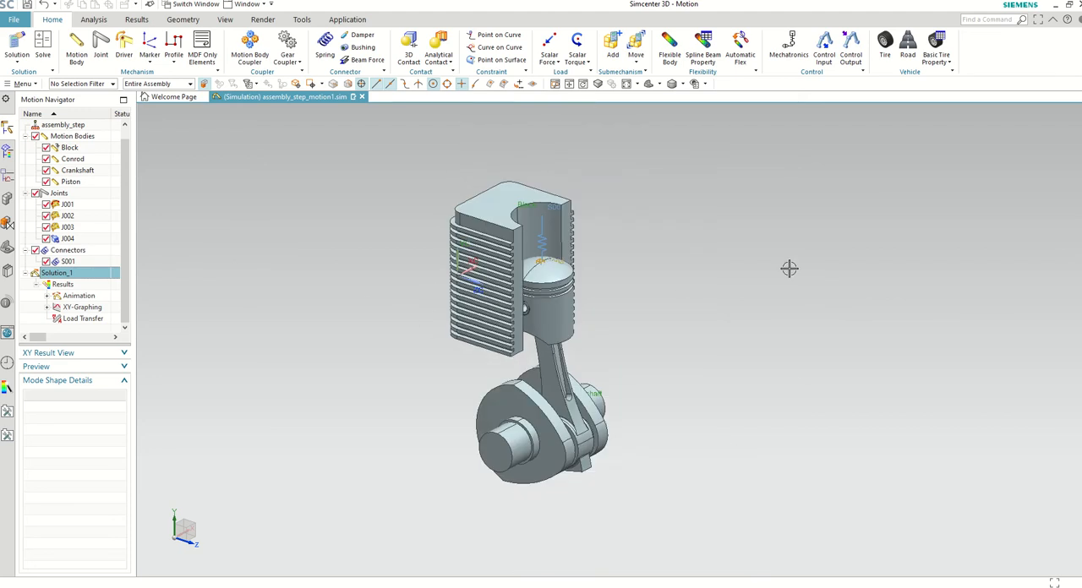
scroll(790, 269, up, 1)
scroll(300, 289, down, 1)
scroll(199, 286, up, 1)
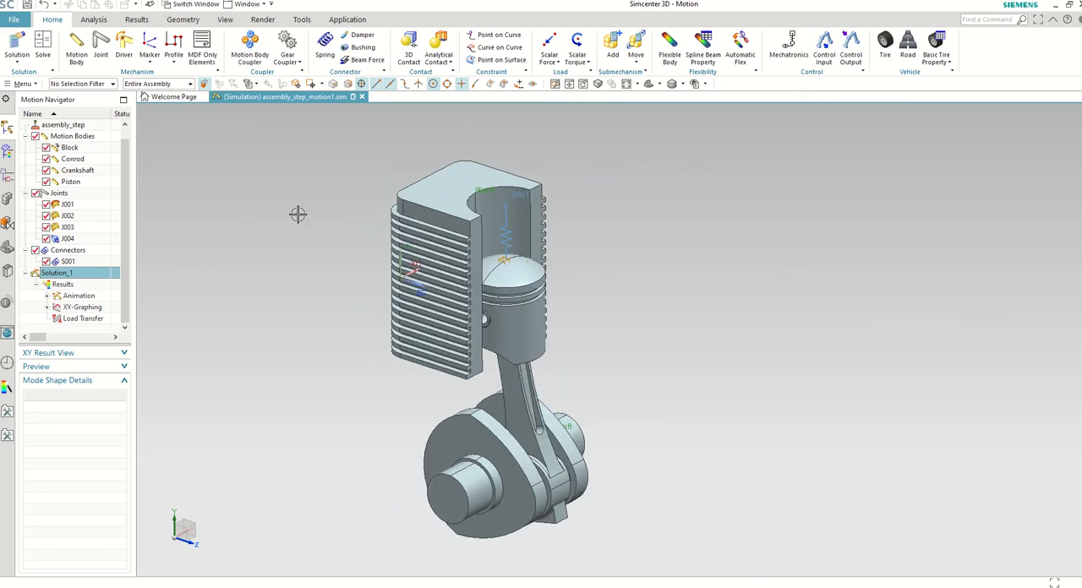
click(333, 25)
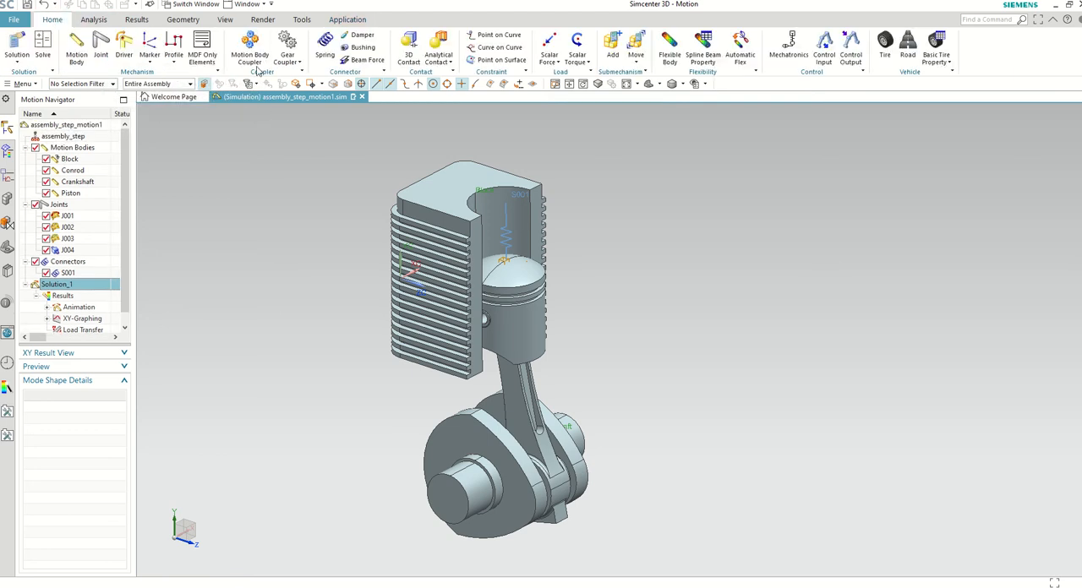
Step: Review the options for creating a new motion body and the definition of the existing Conrod motion body
click(80, 51)
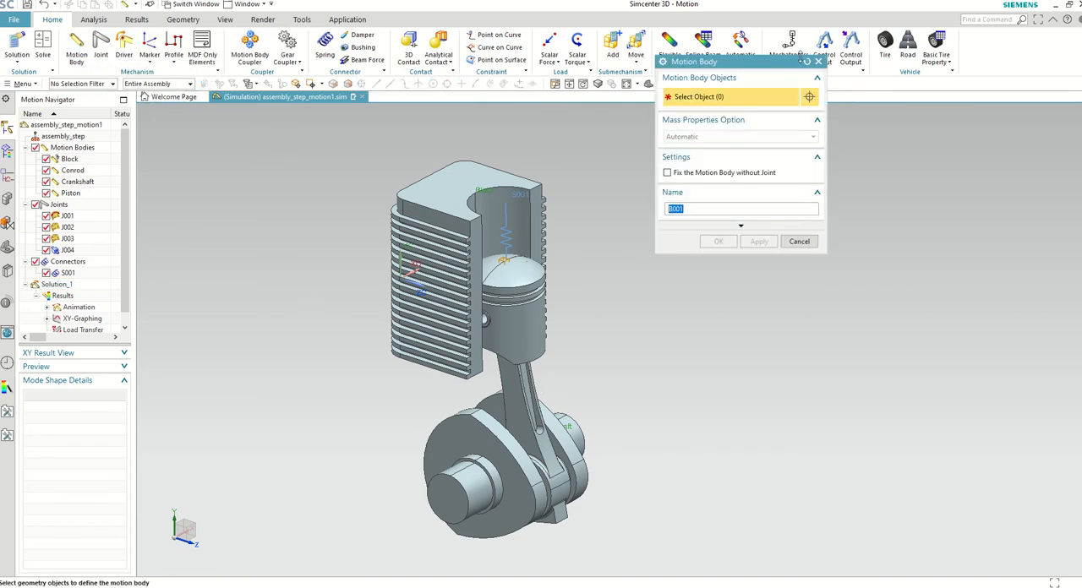
click(818, 62)
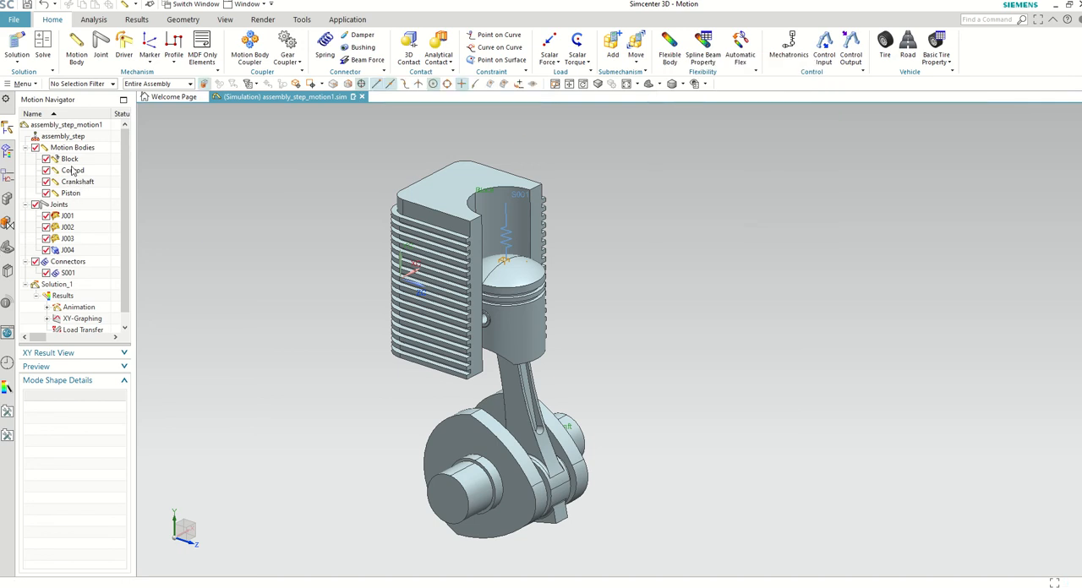
double_click(73, 171)
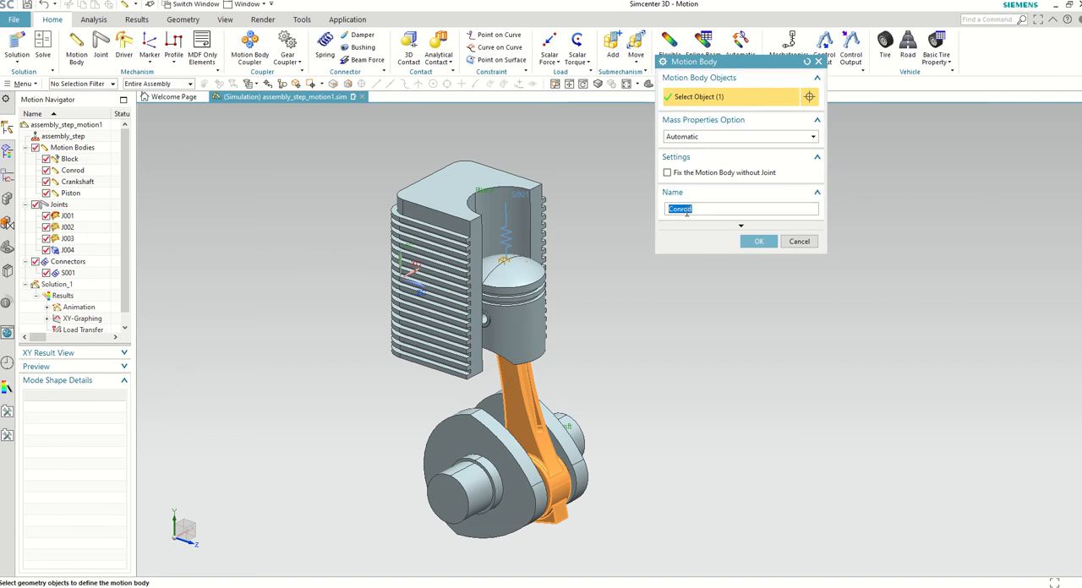
click(759, 242)
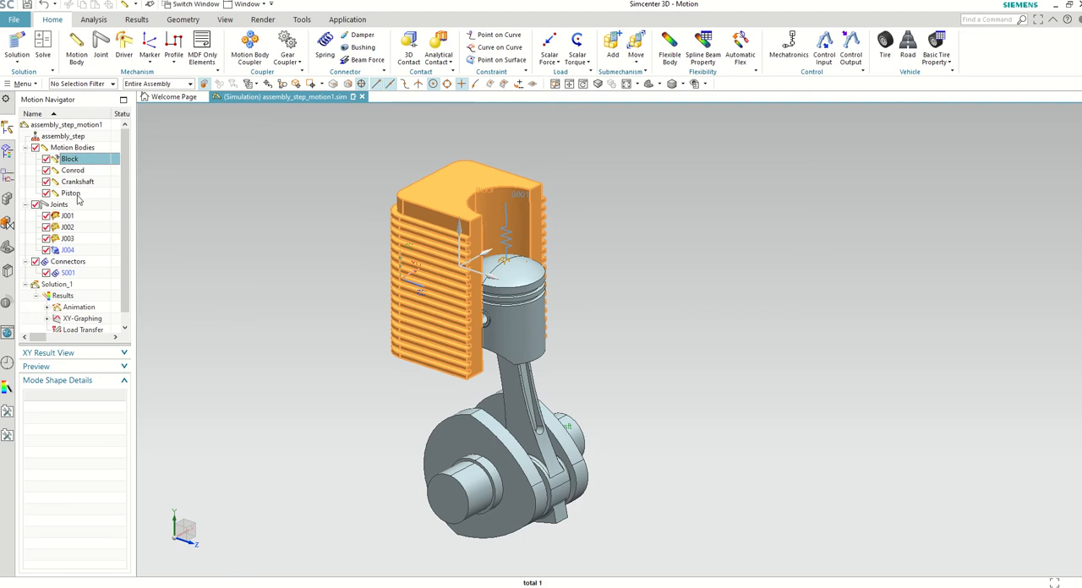
Step: Examine the Piston motion body's definition, including its selected geometry, mass properties option and name
scroll(498, 324, up, 3)
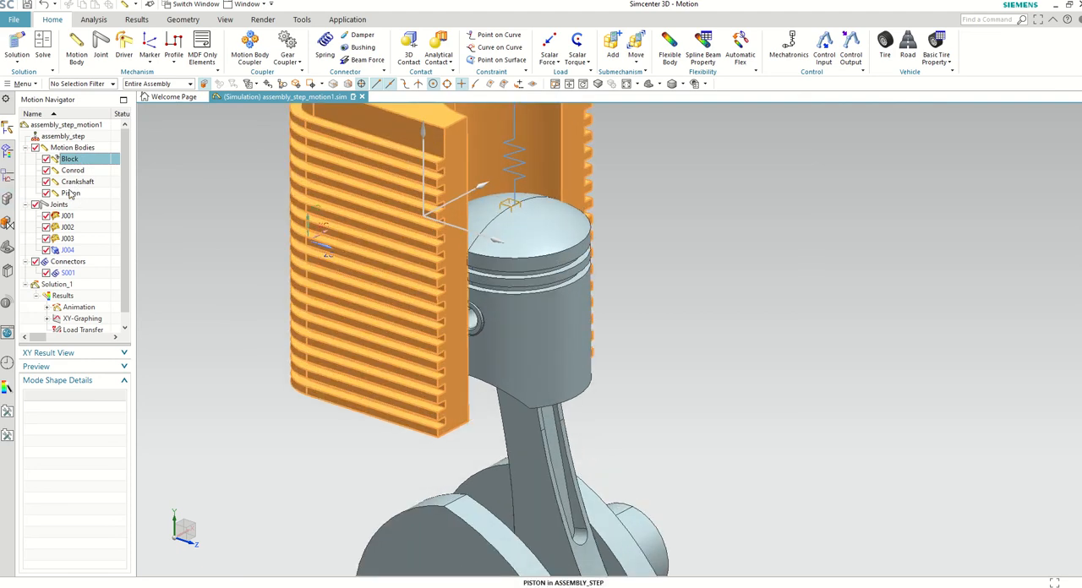
click(71, 195)
scroll(462, 361, down, 3)
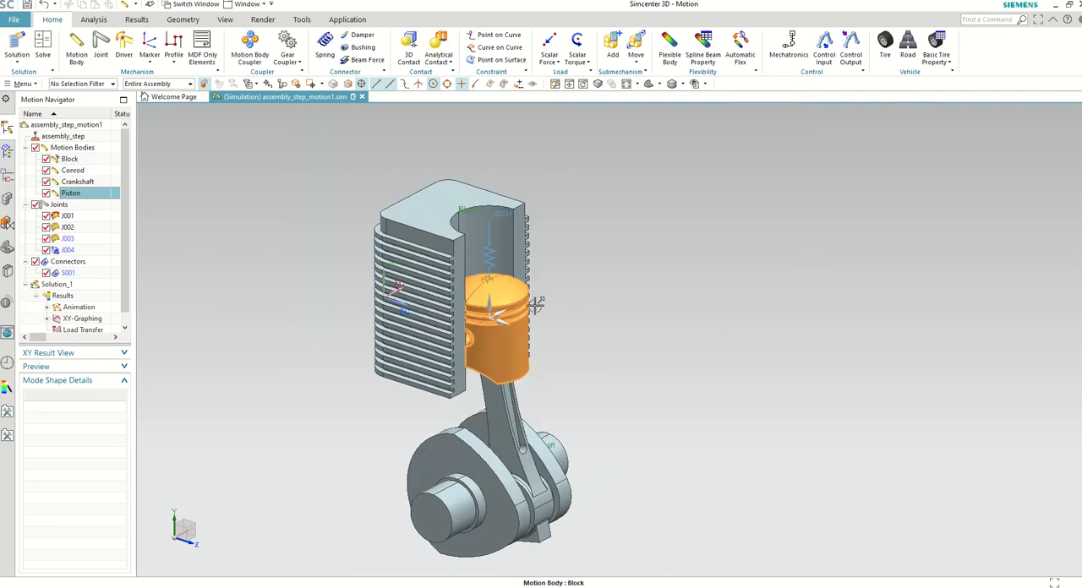
scroll(496, 314, up, 3)
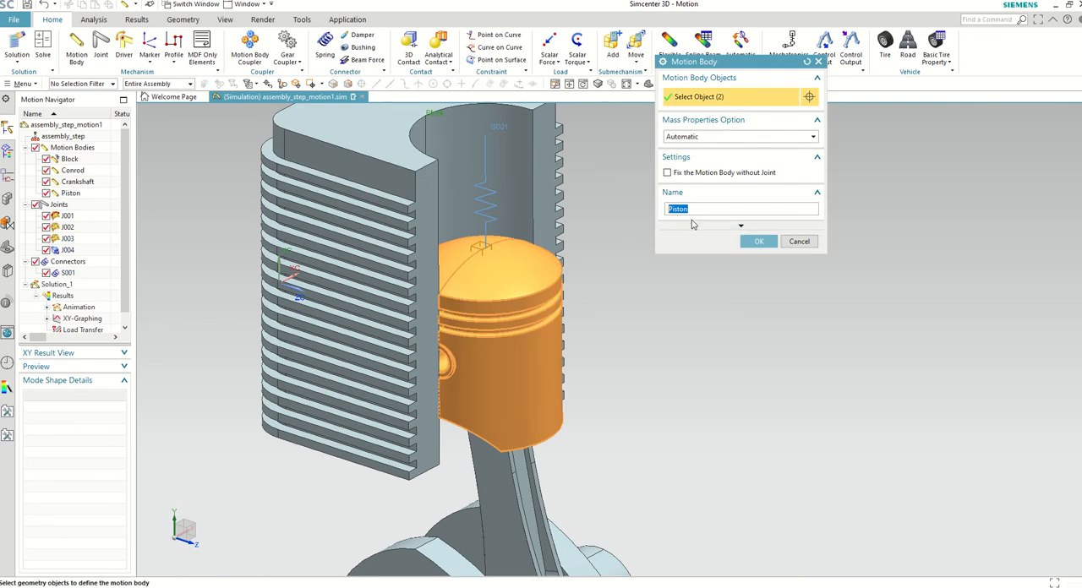
scroll(458, 390, up, 5)
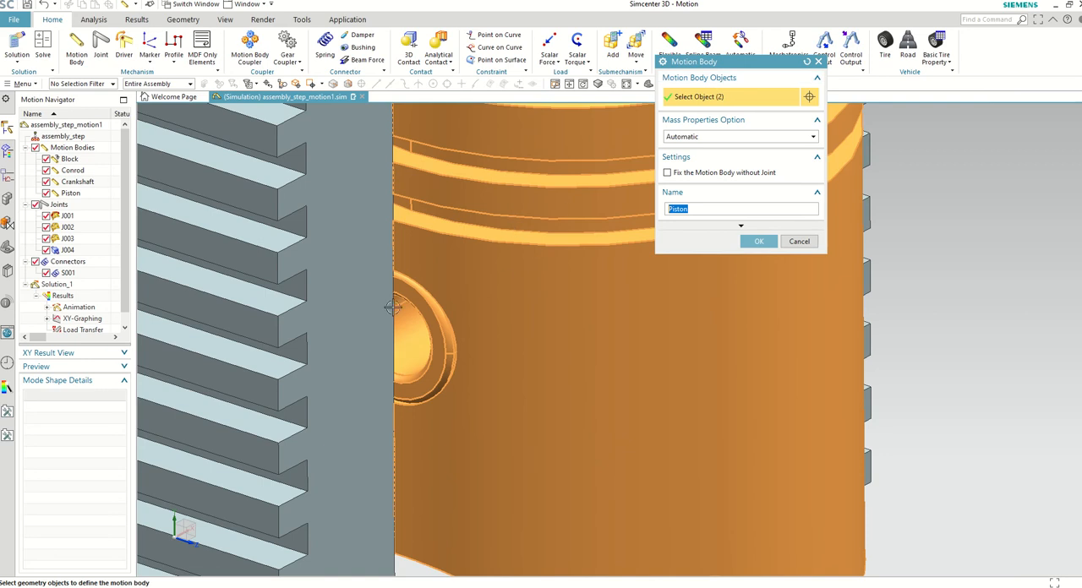
scroll(540, 320, down, 5)
scroll(540, 319, down, 2)
scroll(545, 393, up, 2)
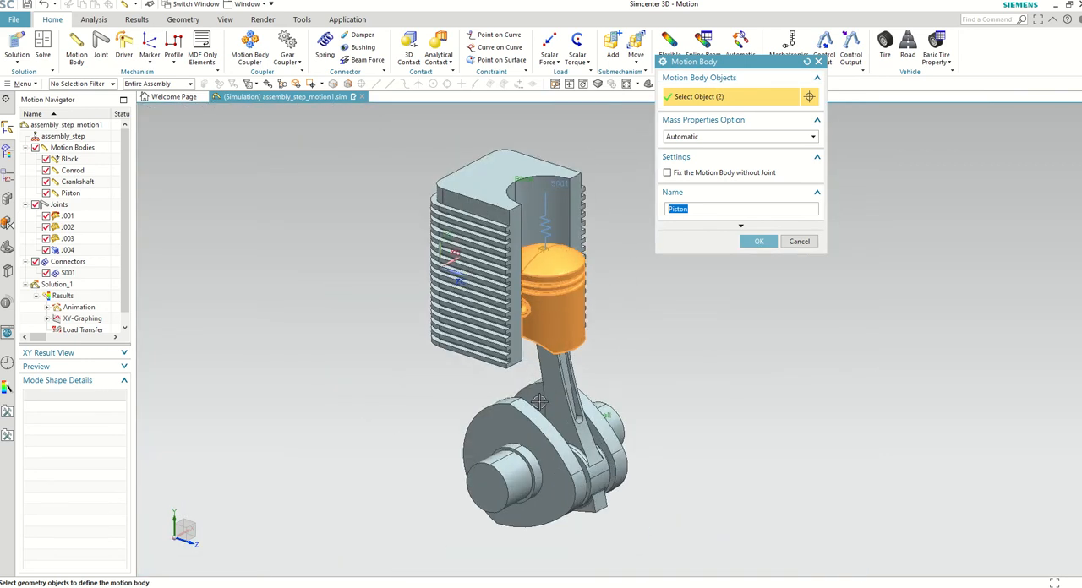
click(759, 241)
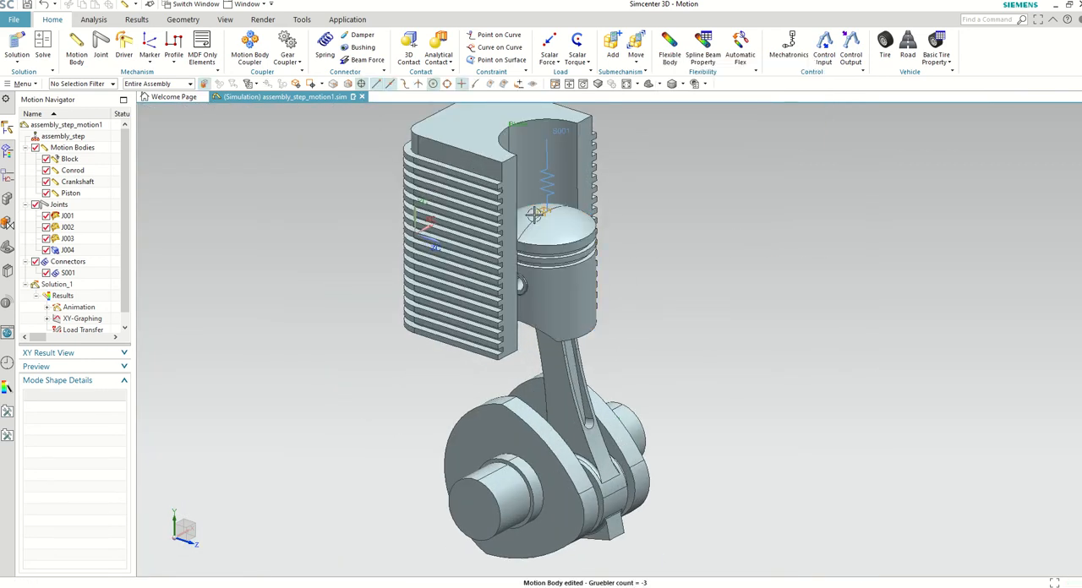
Step: Check which motion bodies are connected by joints J001 and J004
scroll(431, 332, down, 2)
scroll(431, 332, up, 2)
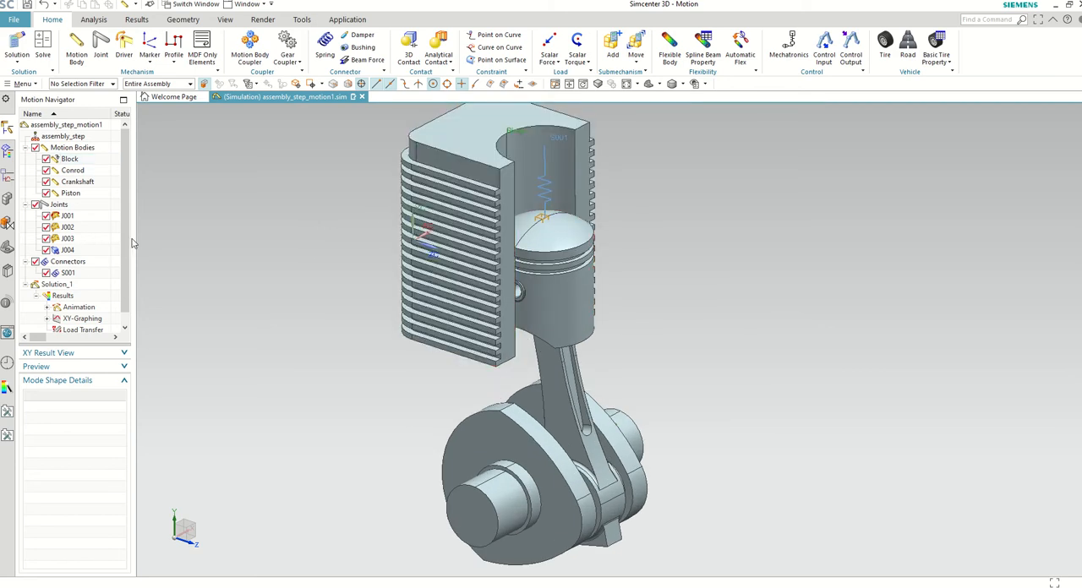
click(69, 217)
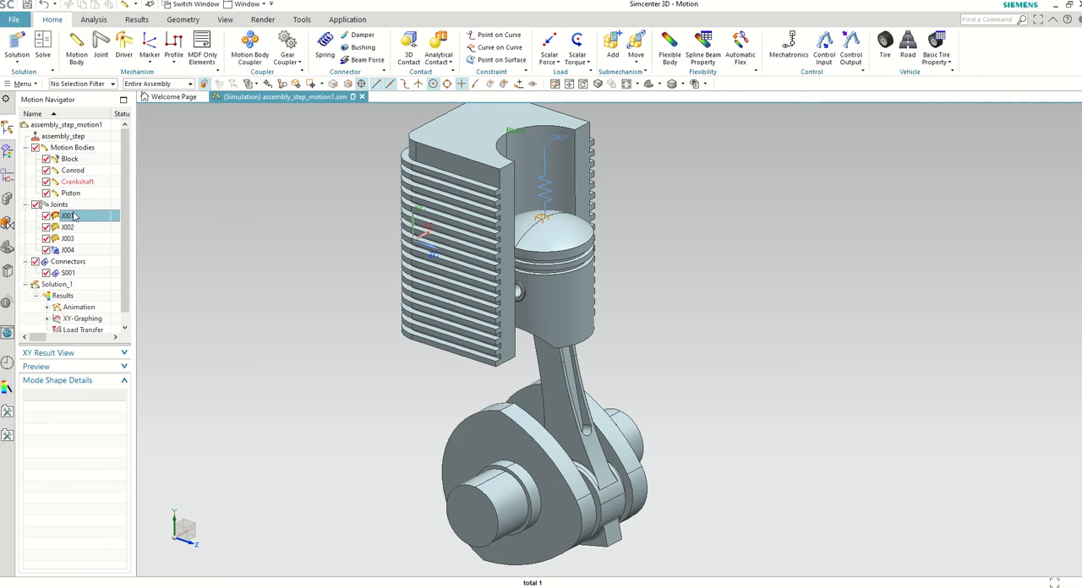
click(69, 250)
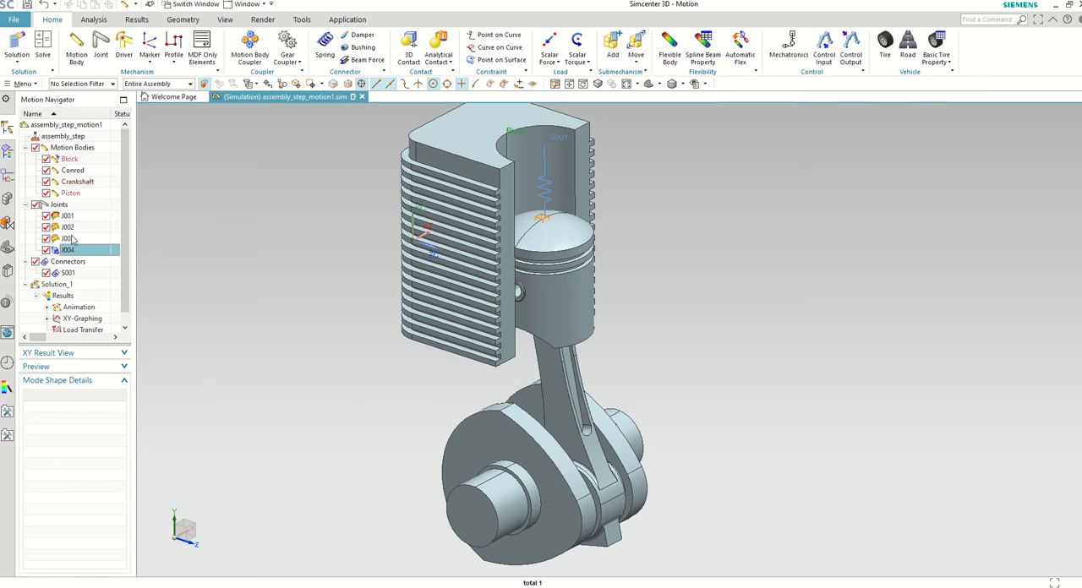
Step: Examine the crankshaft's revolute joint J001, checking its action body, origin, vector and the available joint types
click(67, 218)
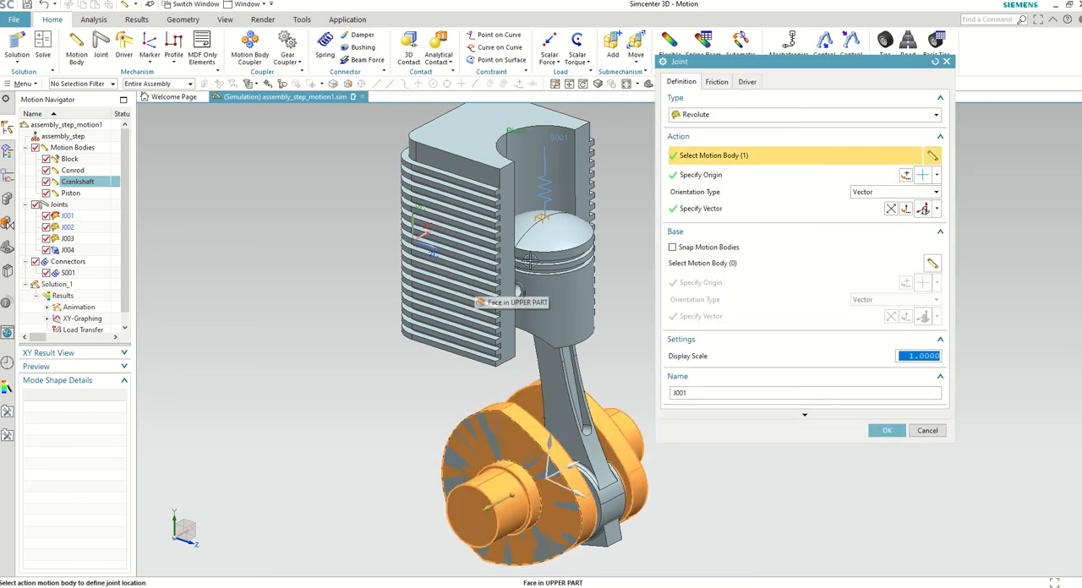
scroll(558, 397, up, 2)
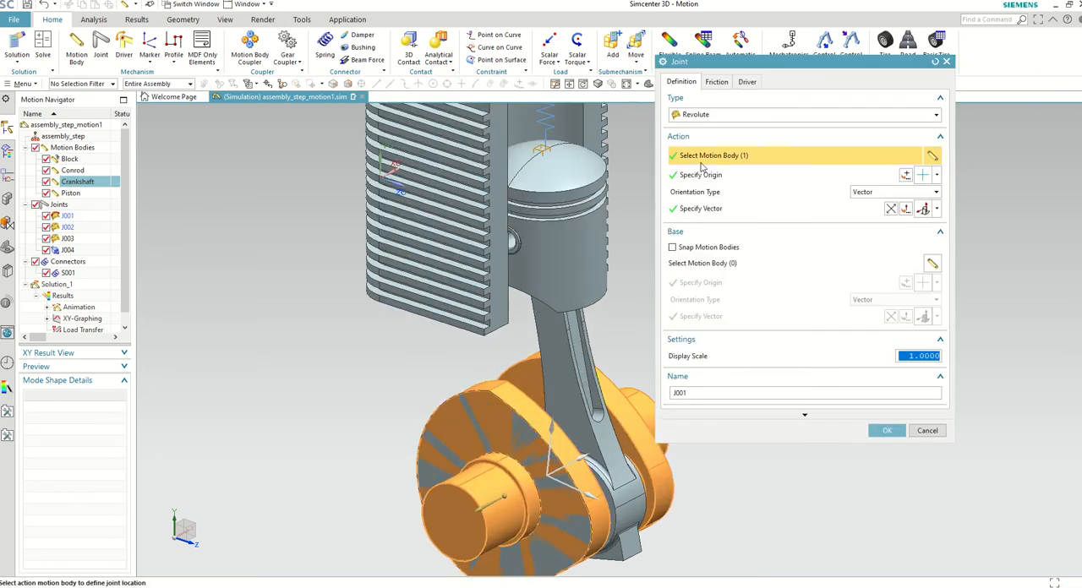
scroll(488, 412, down, 1)
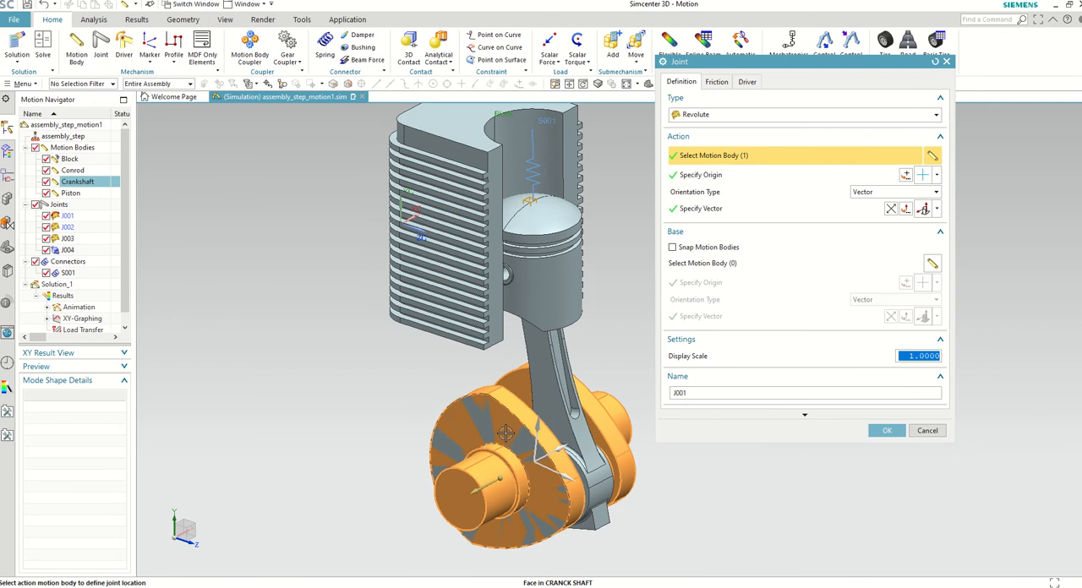
click(717, 175)
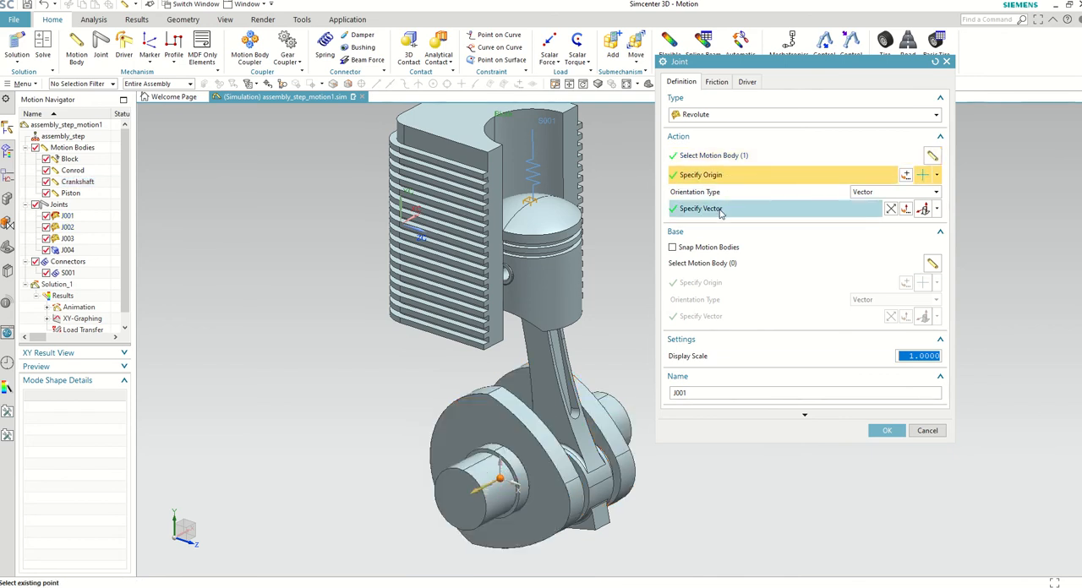
click(720, 211)
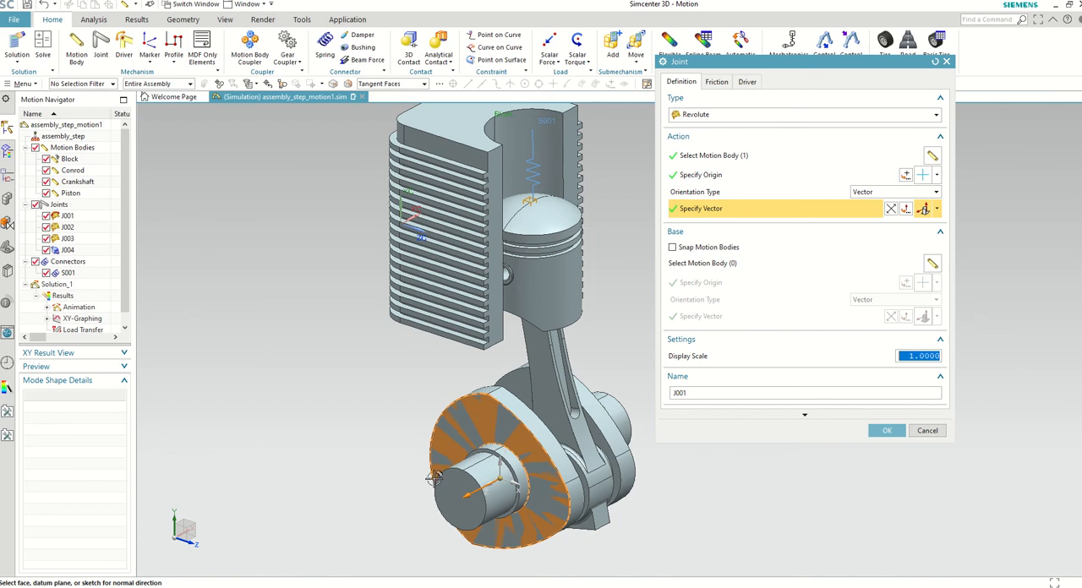
click(494, 438)
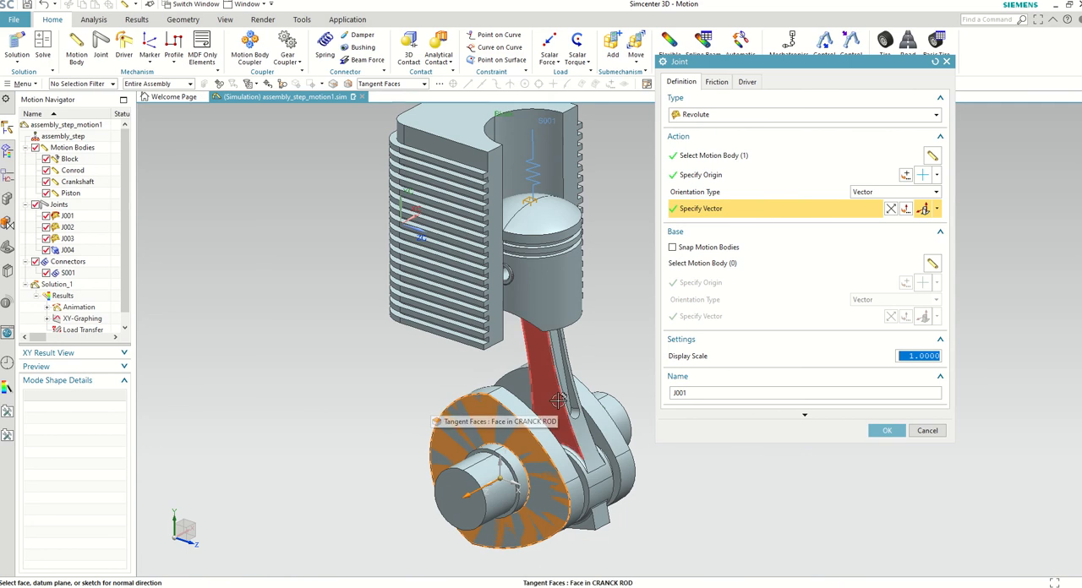
click(714, 115)
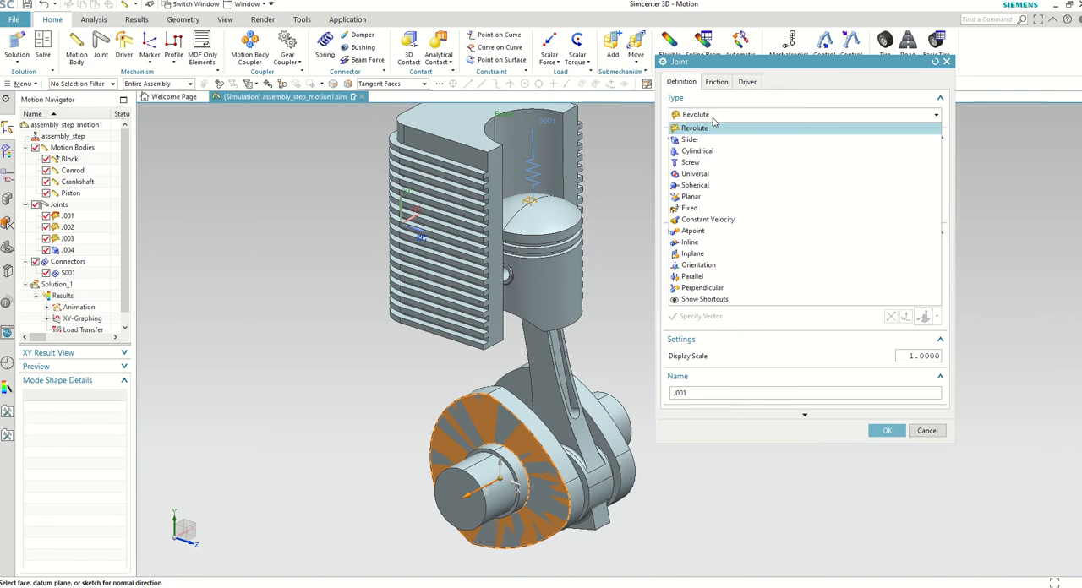
click(713, 125)
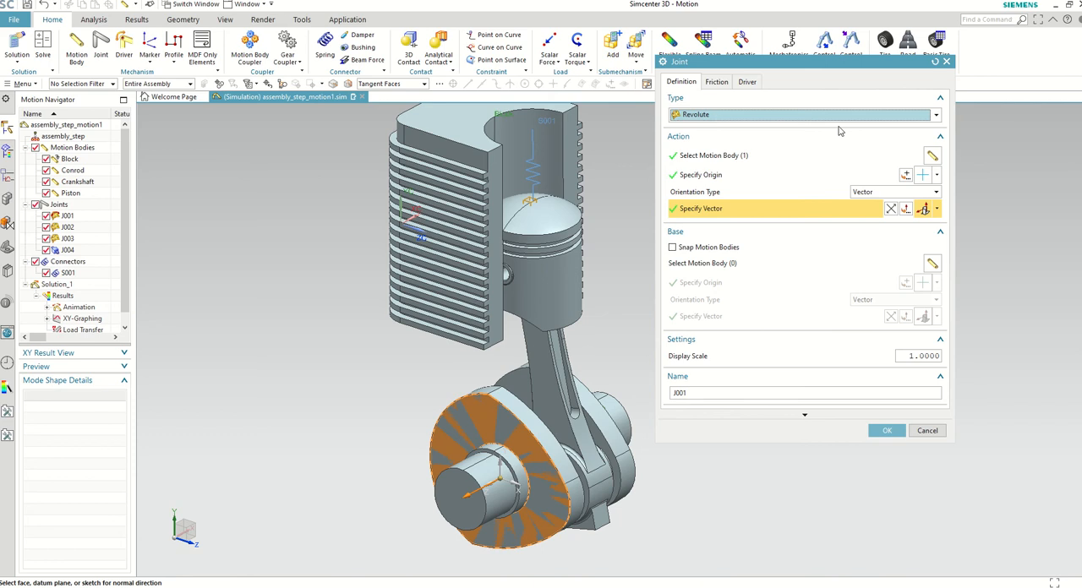
click(946, 62)
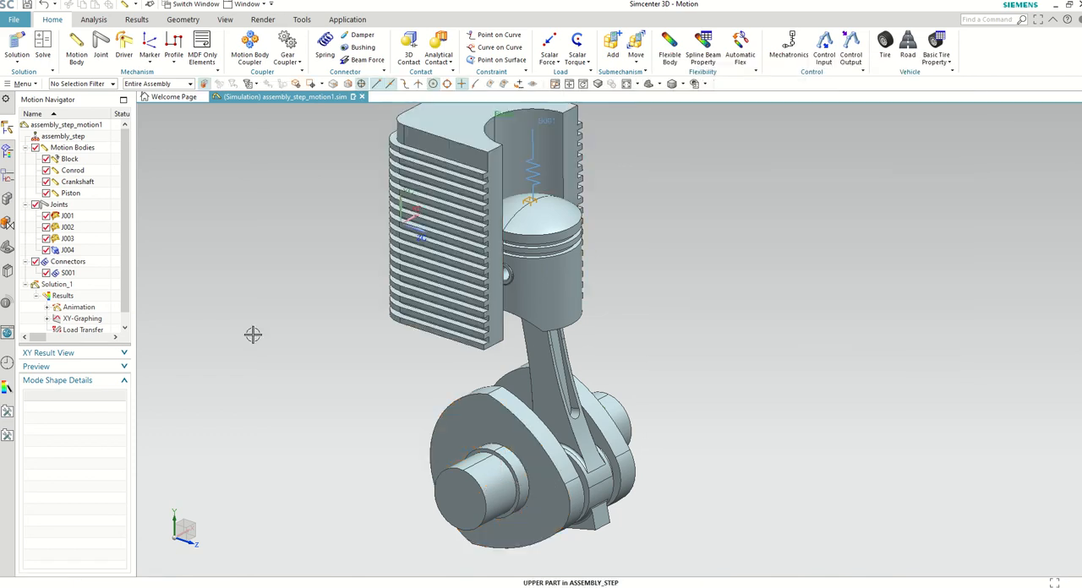
Step: Examine revolute joint J002 between the Conrod and the Crankshaft, checking its base body, origin and vector
click(71, 226)
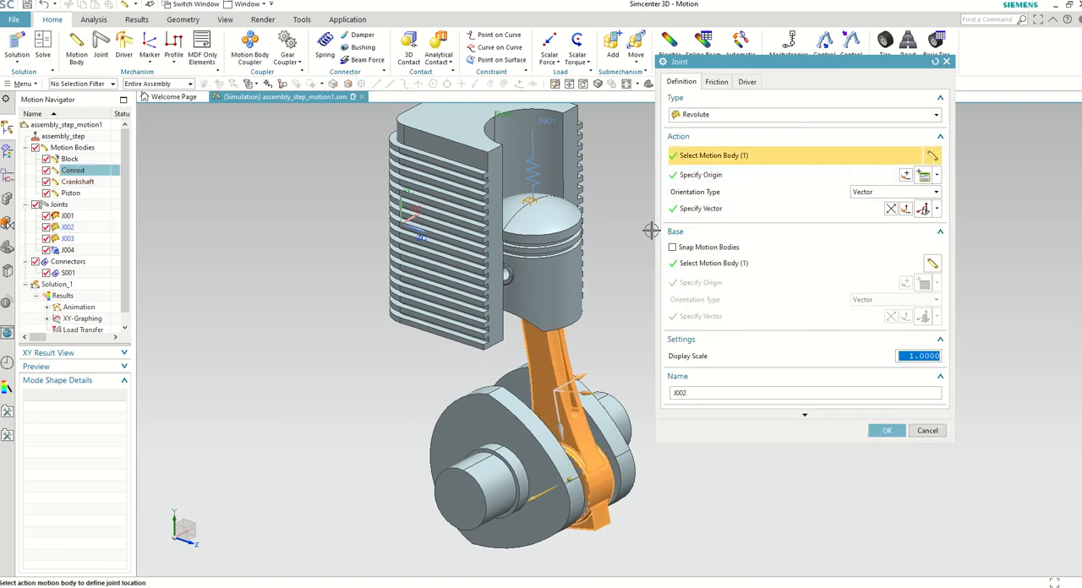
click(709, 263)
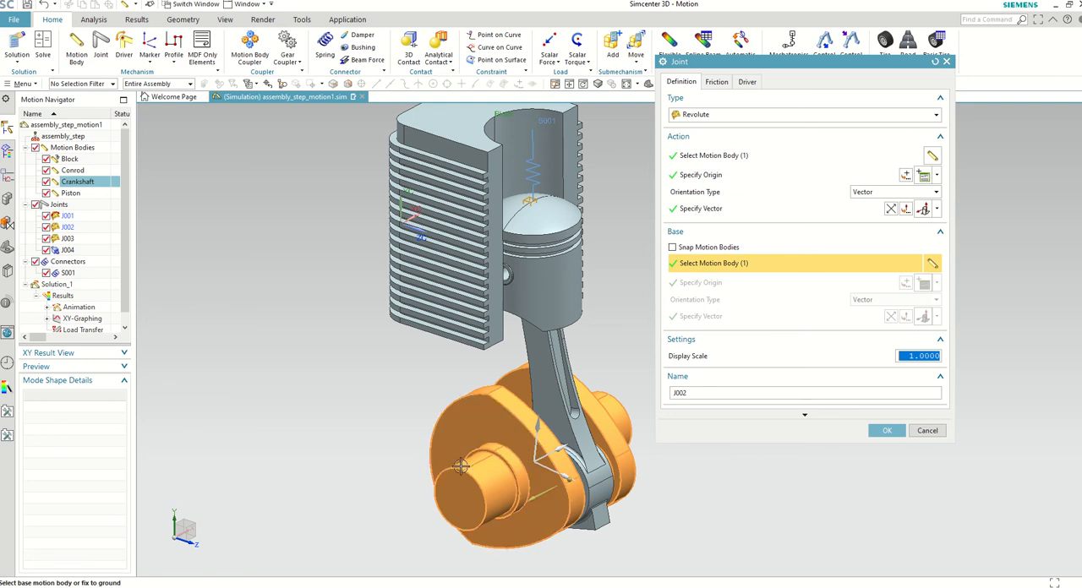
scroll(459, 465, down, 1)
scroll(471, 440, up, 1)
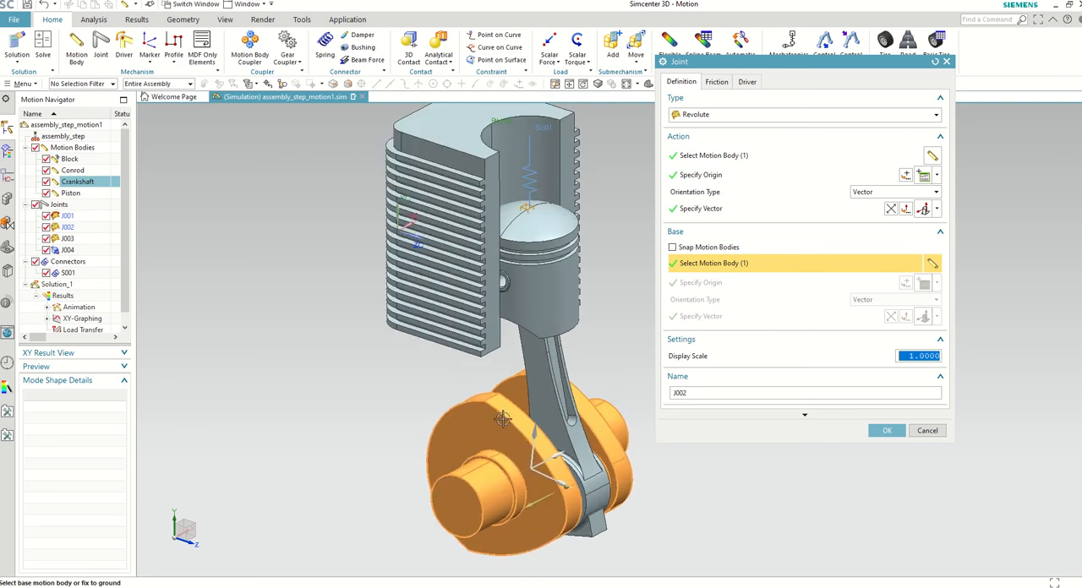
click(684, 175)
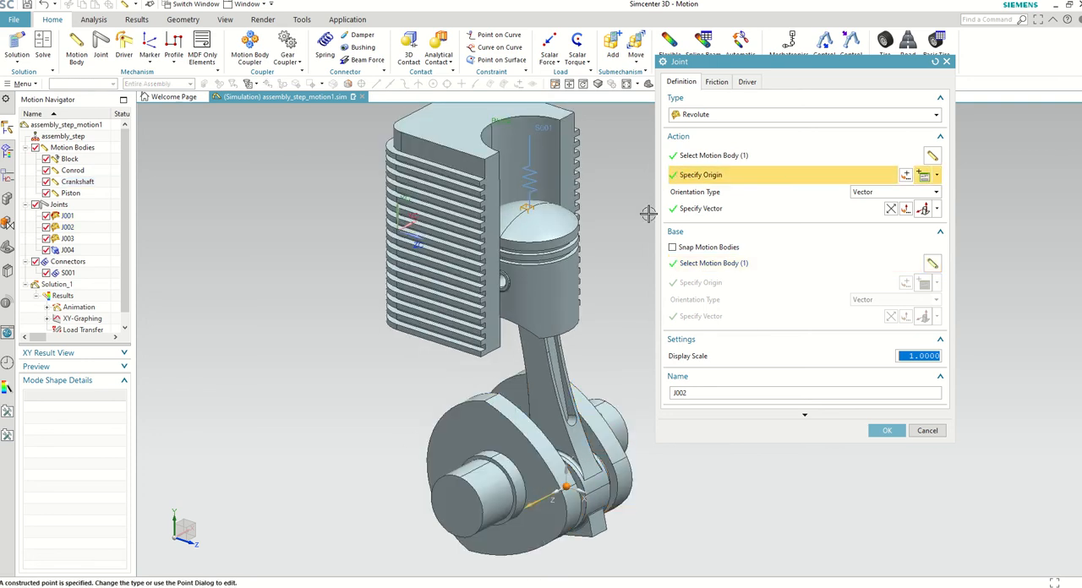
scroll(553, 474, up, 3)
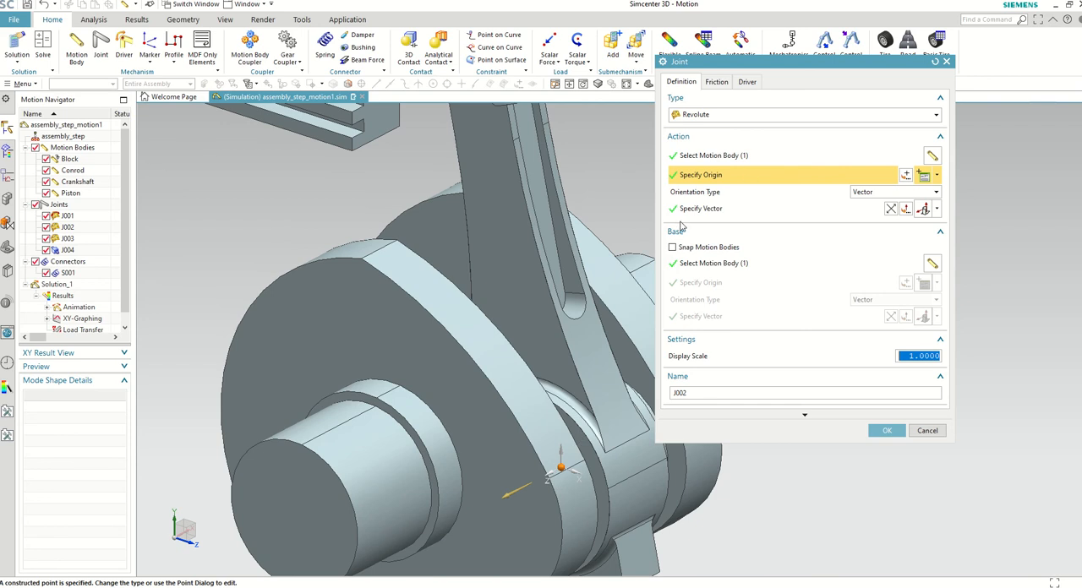
click(681, 222)
scroll(523, 374, down, 4)
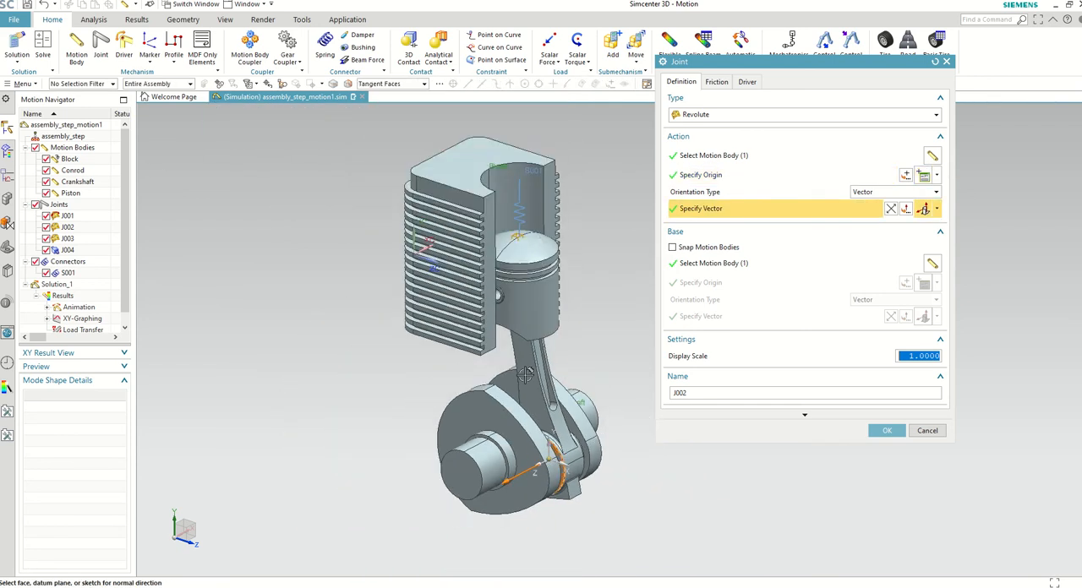
scroll(526, 375, up, 1)
click(887, 430)
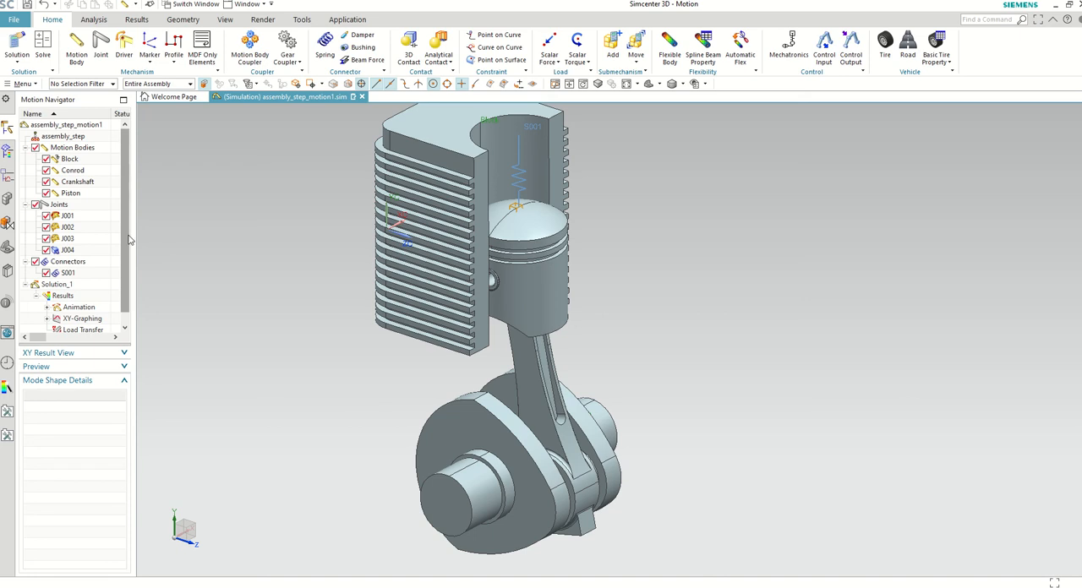
Step: Examine revolute joint J003, checking its action and base motion bodies
click(68, 239)
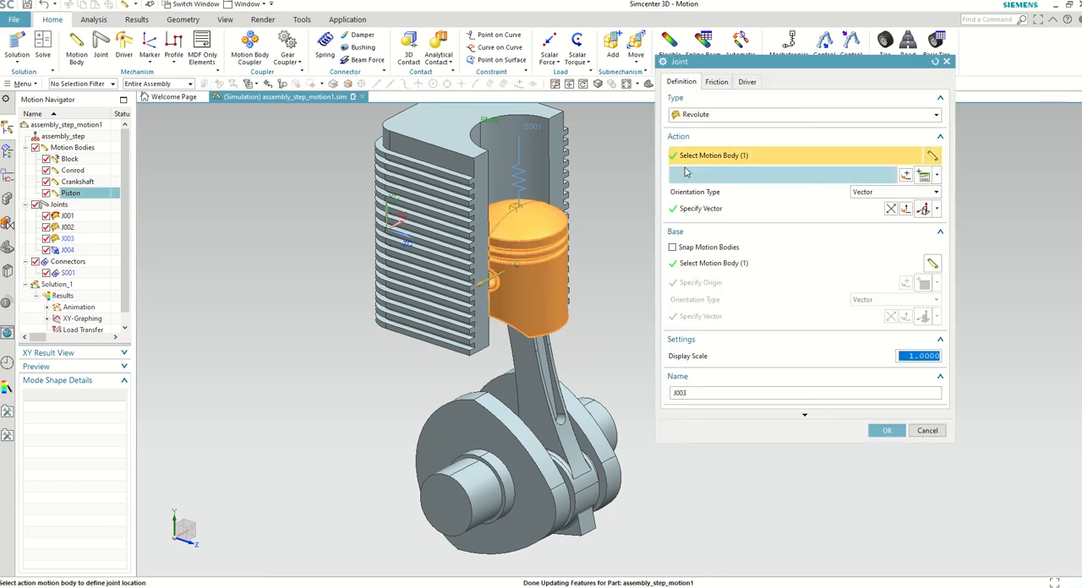
click(719, 263)
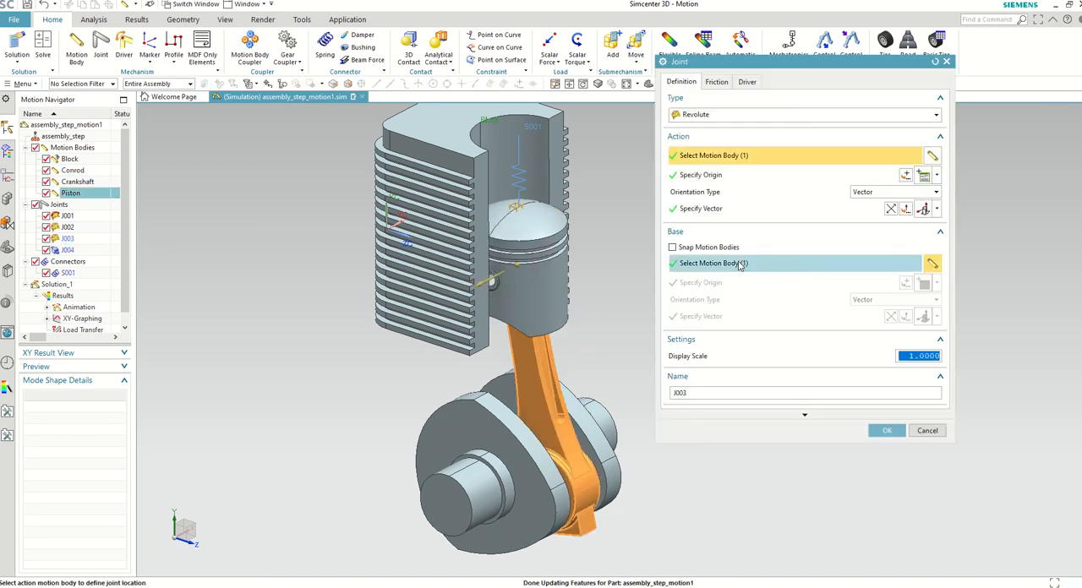
click(887, 432)
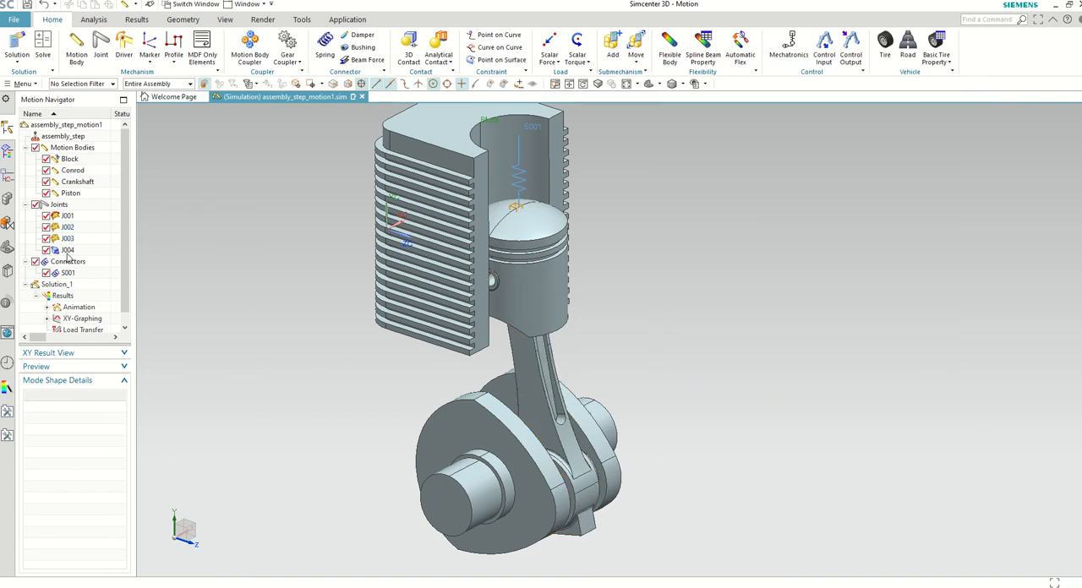
Step: Examine slider joint J004, checking its action body, base body, origin and sliding vector
click(66, 252)
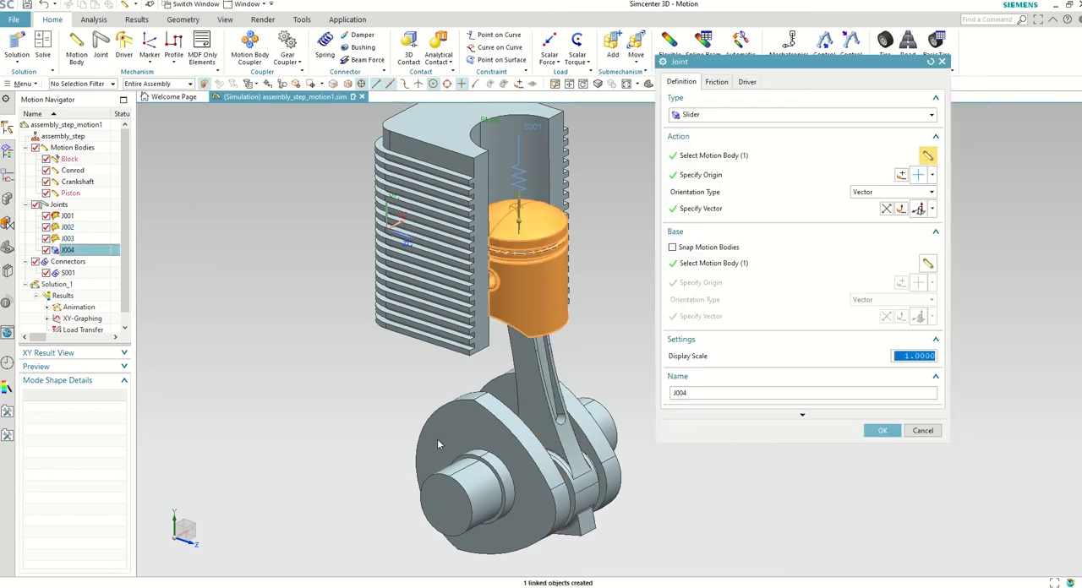
scroll(437, 440, down, 1)
scroll(466, 177, up, 1)
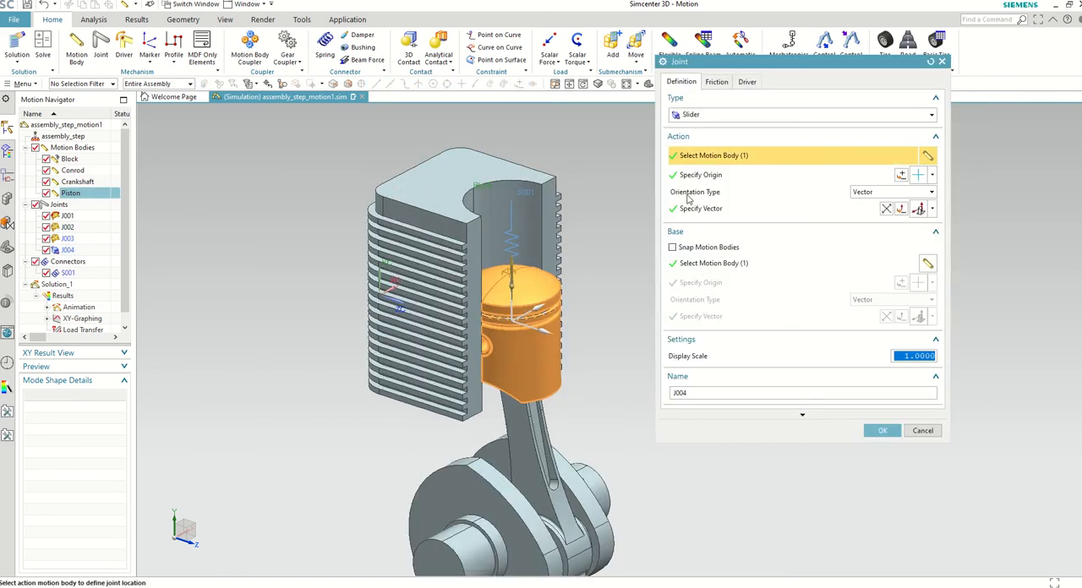
click(710, 261)
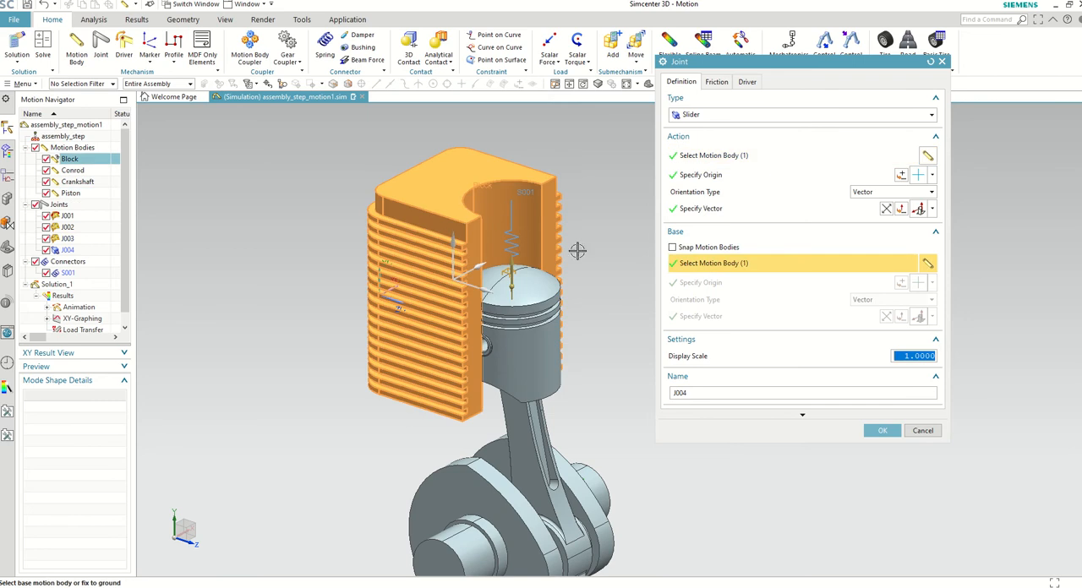
click(720, 176)
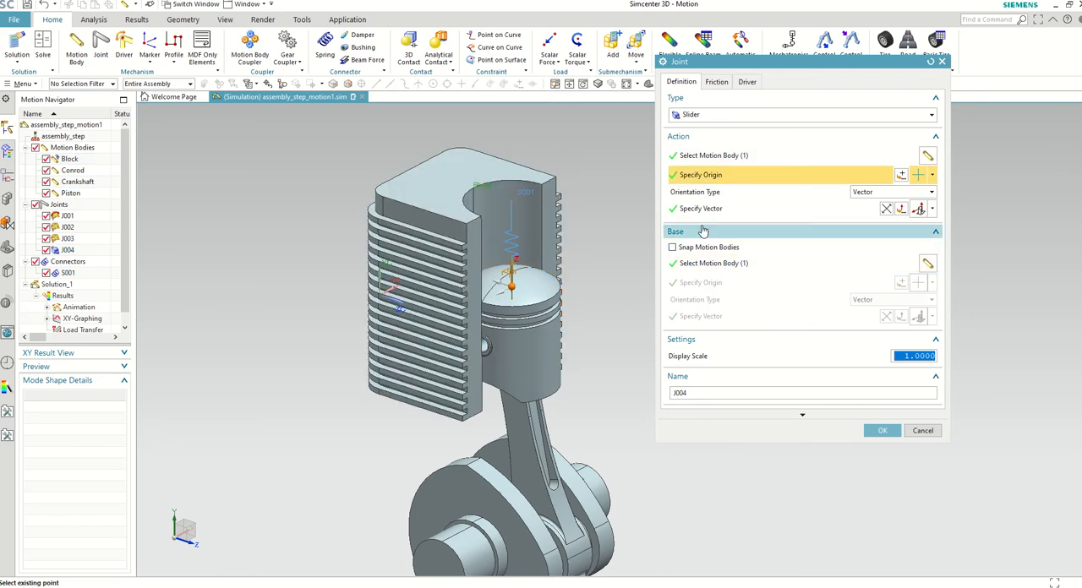
scroll(506, 302, up, 3)
scroll(529, 315, down, 4)
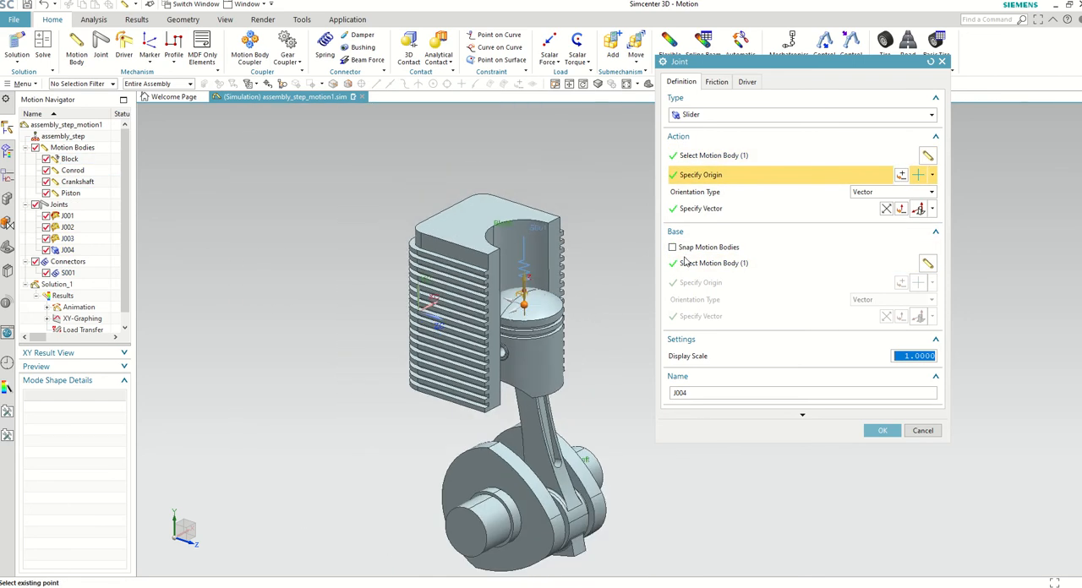
click(693, 215)
scroll(523, 313, down, 1)
scroll(522, 317, up, 2)
scroll(541, 291, down, 2)
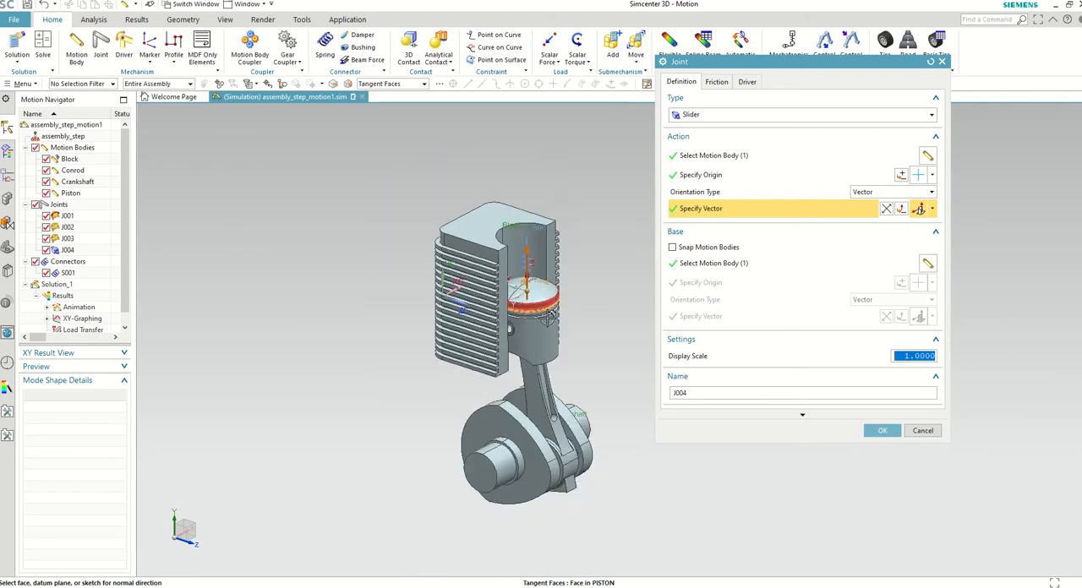
scroll(556, 373, up, 1)
click(883, 431)
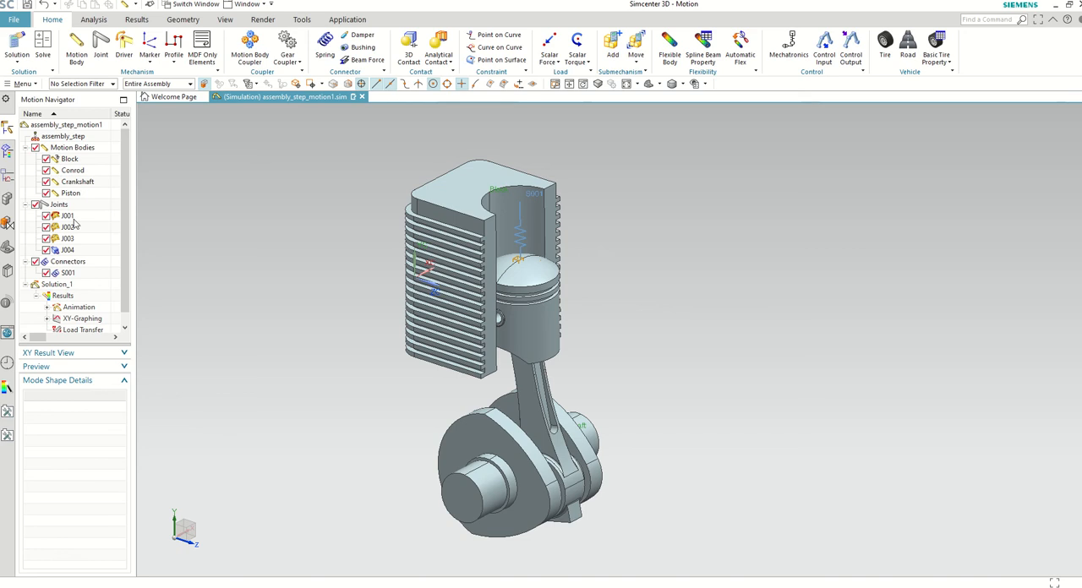
Step: Examine the rotation driver of the crankshaft's revolute joint J001, including its function type and velocity
scroll(461, 478, up, 1)
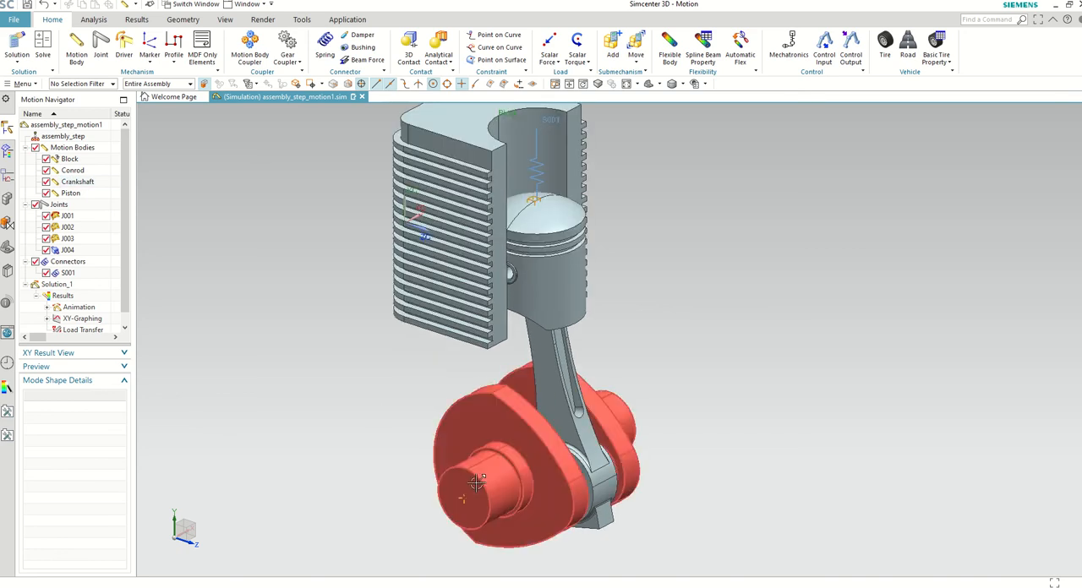
click(66, 216)
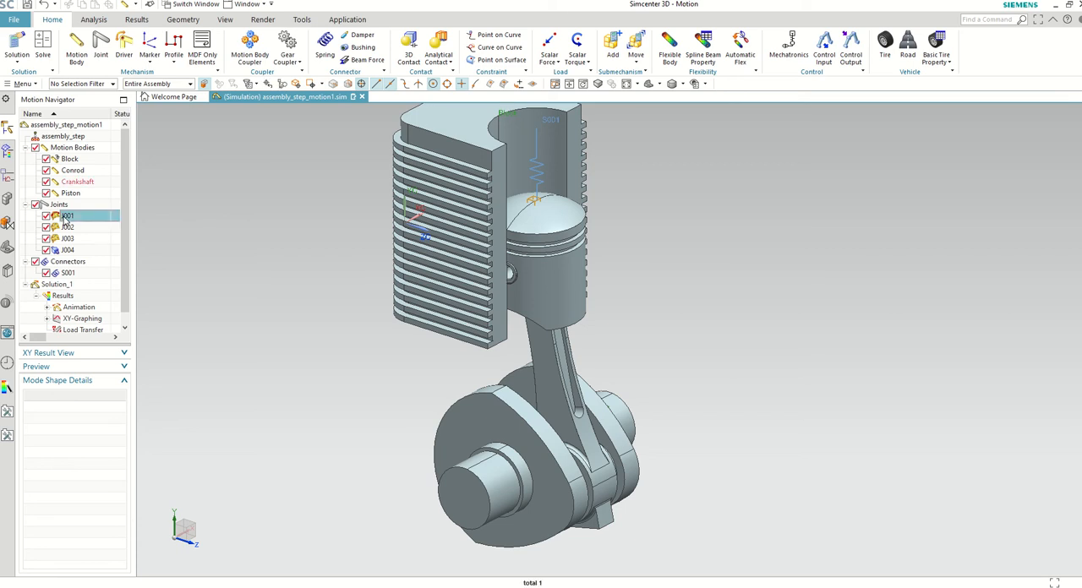
click(67, 217)
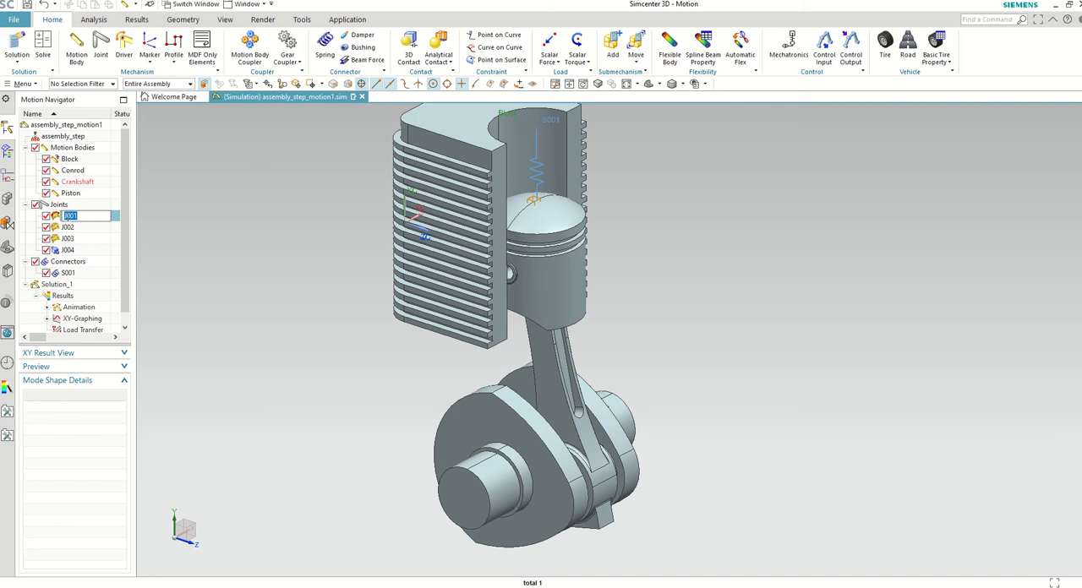
click(67, 216)
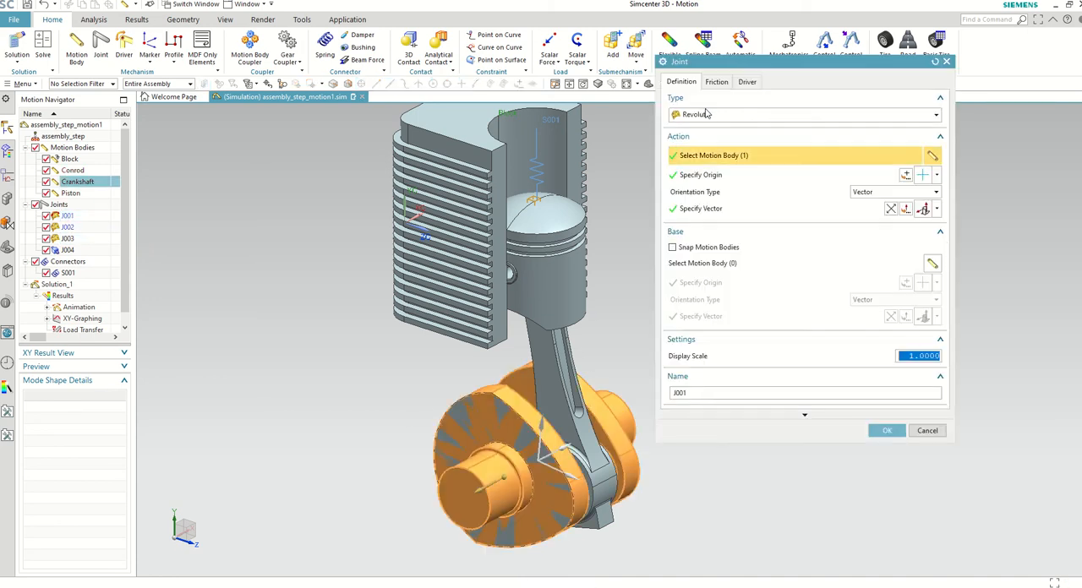
click(745, 82)
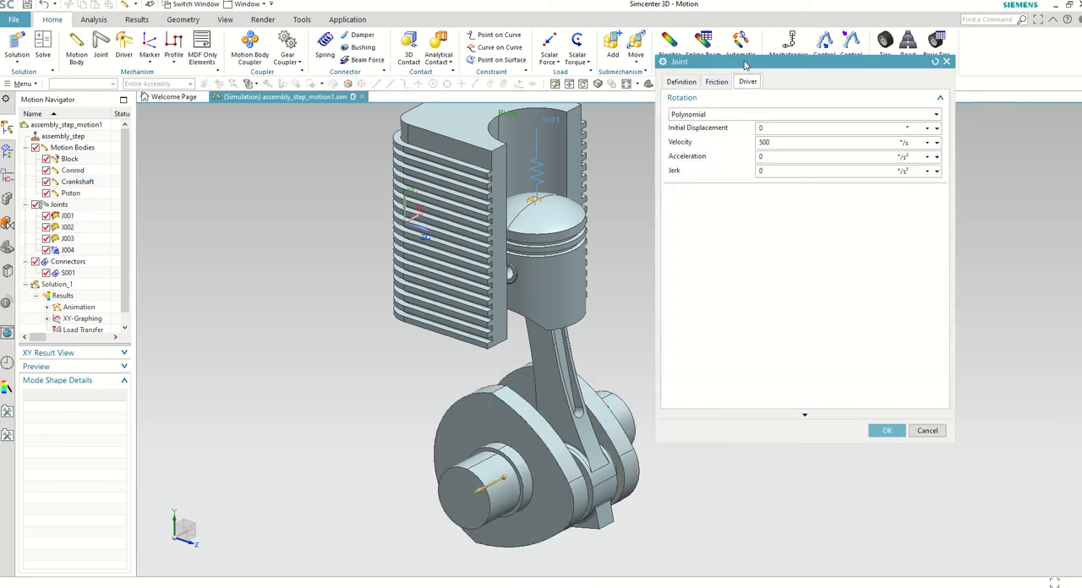
drag(747, 66, 772, 143)
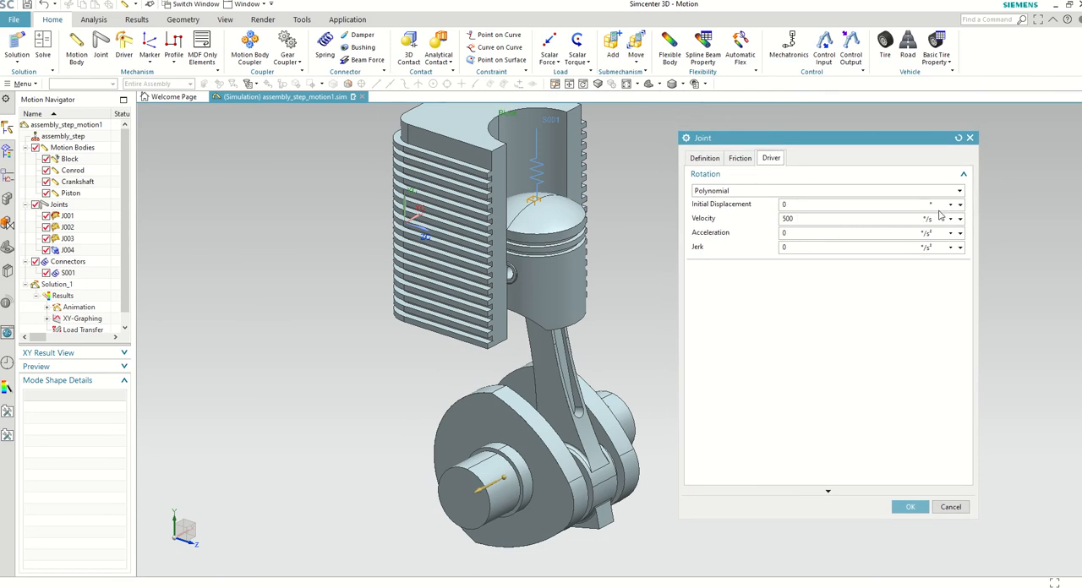
scroll(488, 368, down, 2)
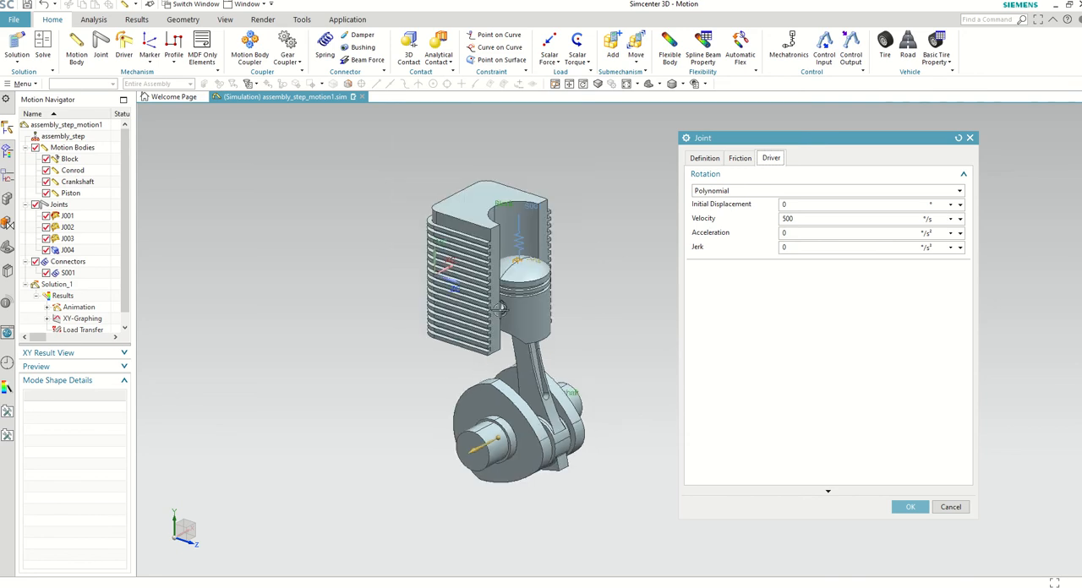
scroll(508, 304, up, 1)
click(910, 507)
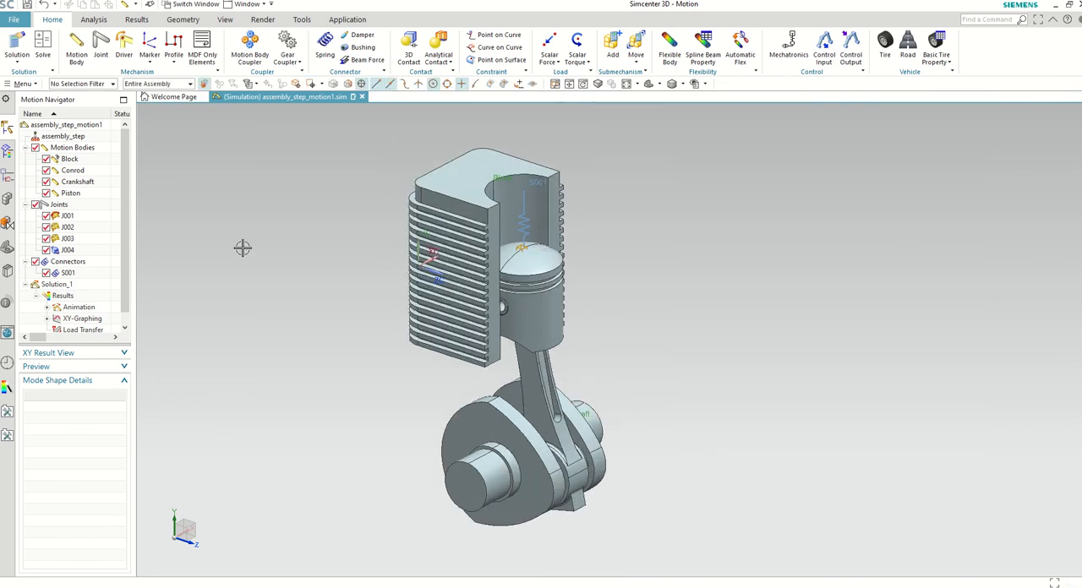
Step: Open the definition of spring connector S001 and examine its action body, stiffness and actuator parameters
scroll(508, 215, up, 4)
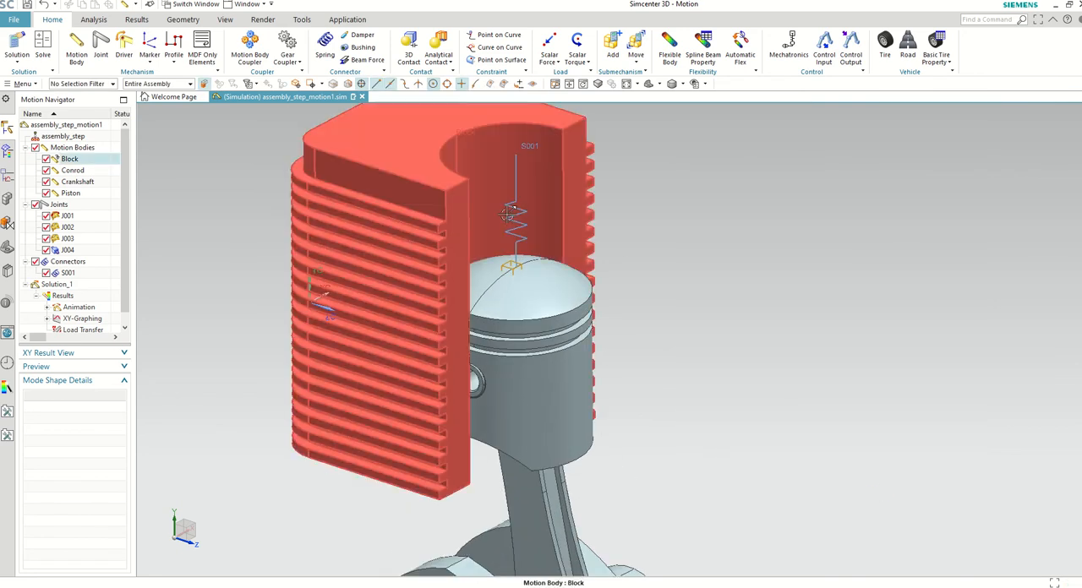
scroll(493, 243, down, 4)
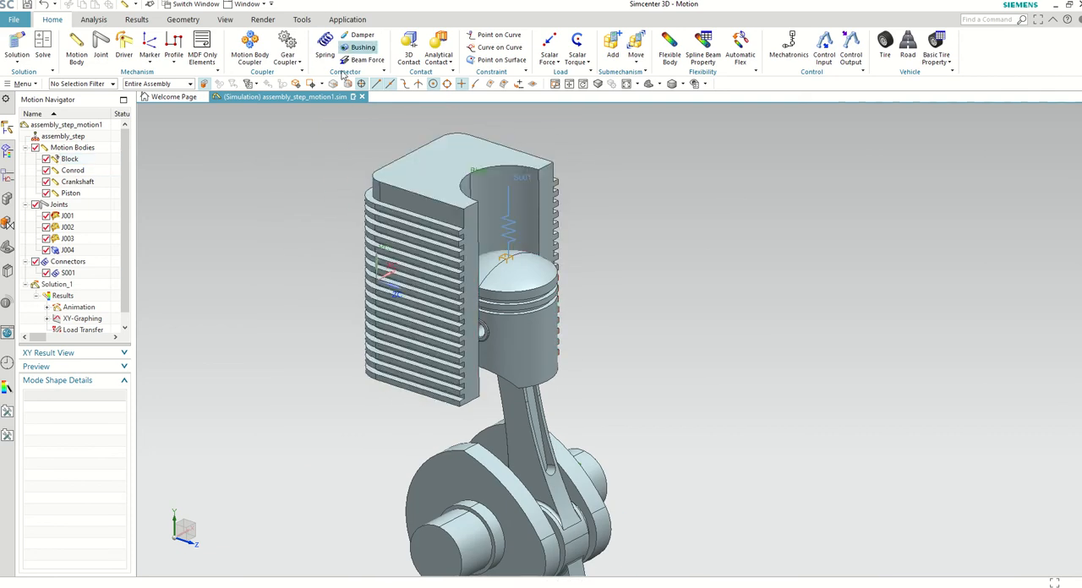
scroll(500, 232, up, 2)
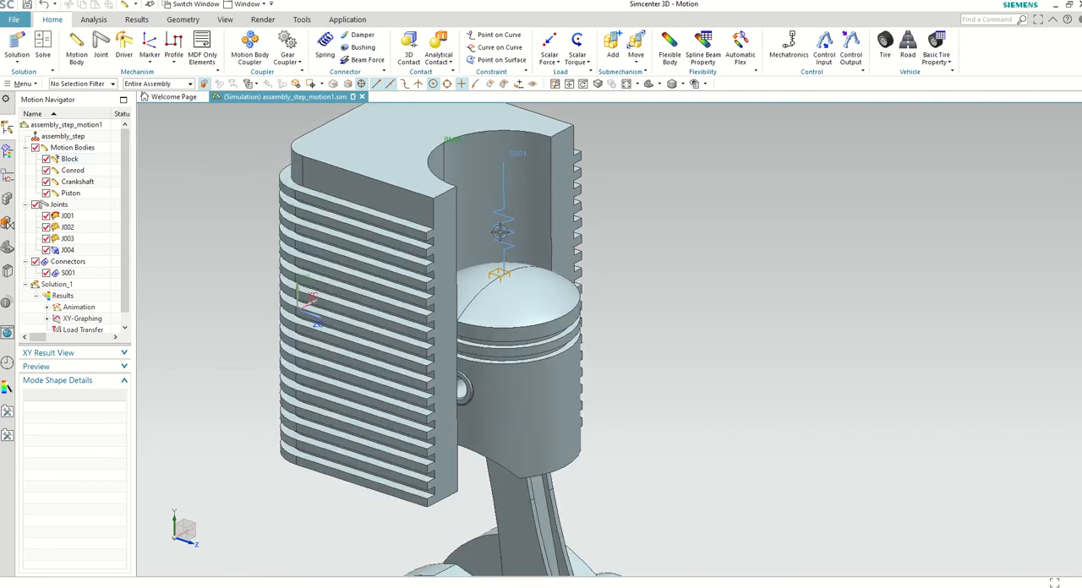
click(68, 276)
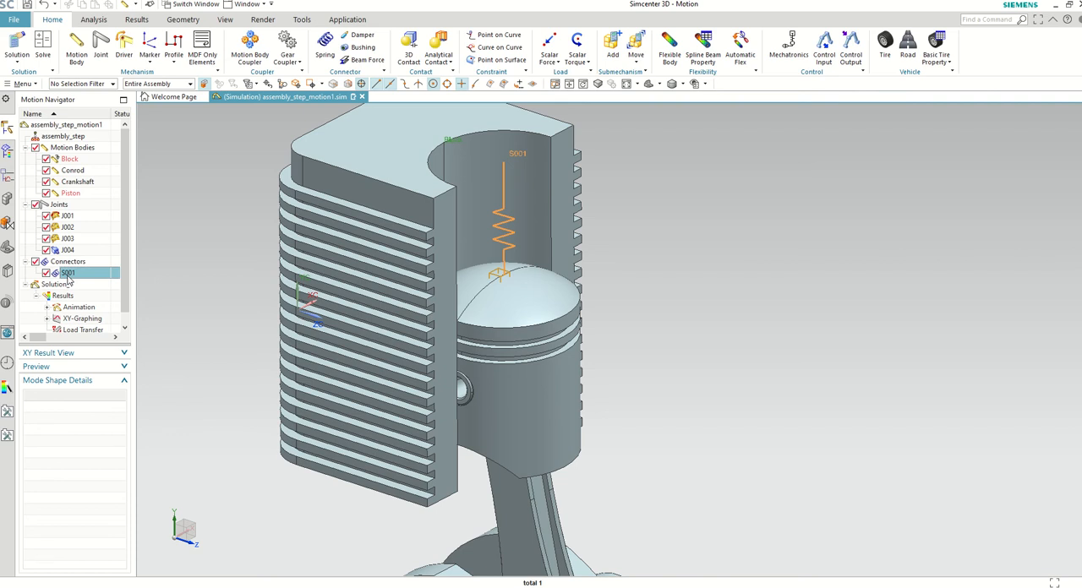
double_click(68, 276)
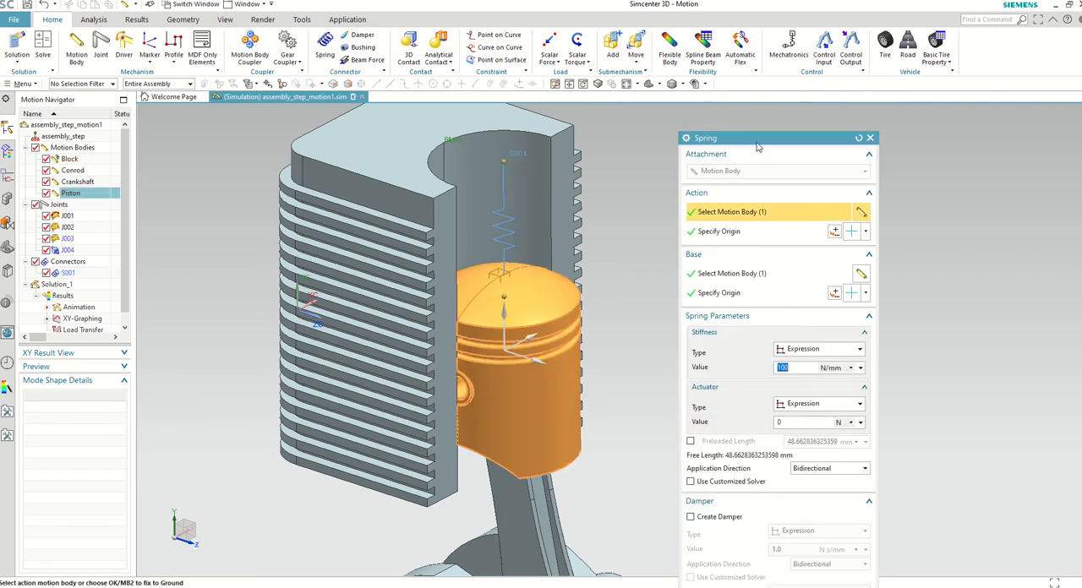
drag(758, 147, 736, 107)
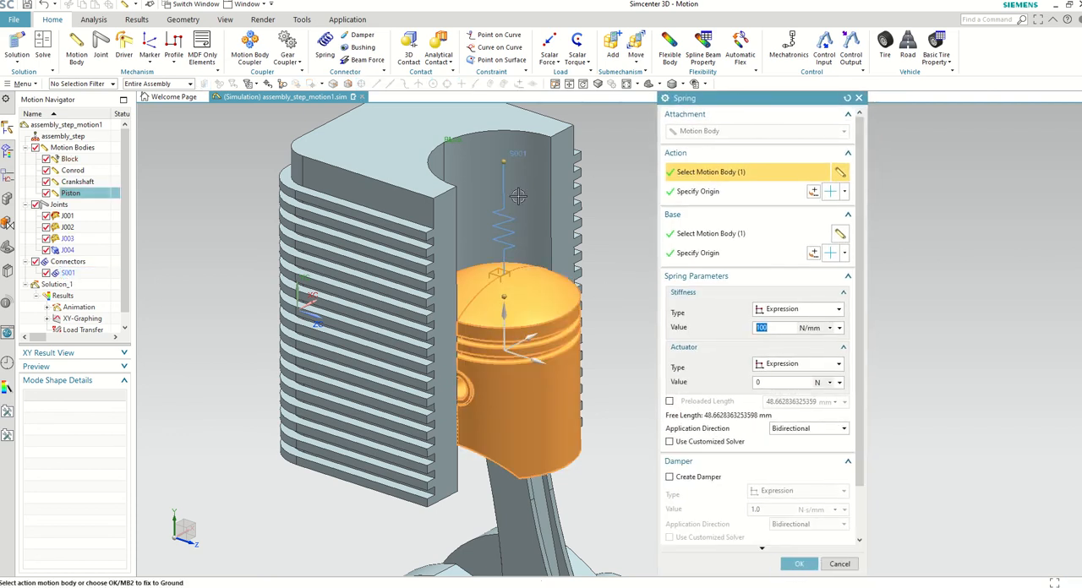
scroll(519, 196, down, 1)
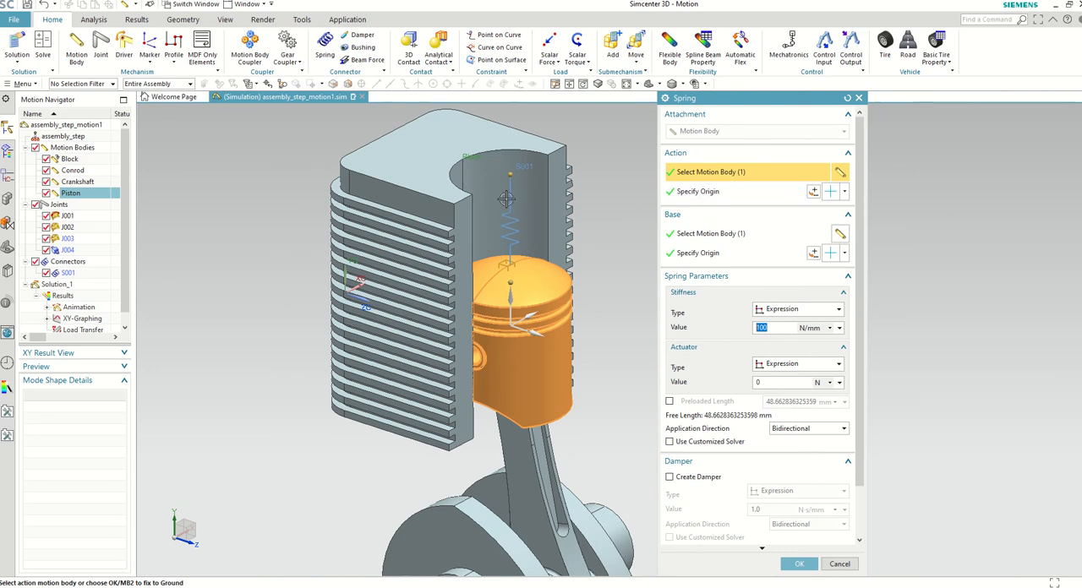
Step: Check the base body of spring S001 and the action and base origins that locate its two ends
click(705, 239)
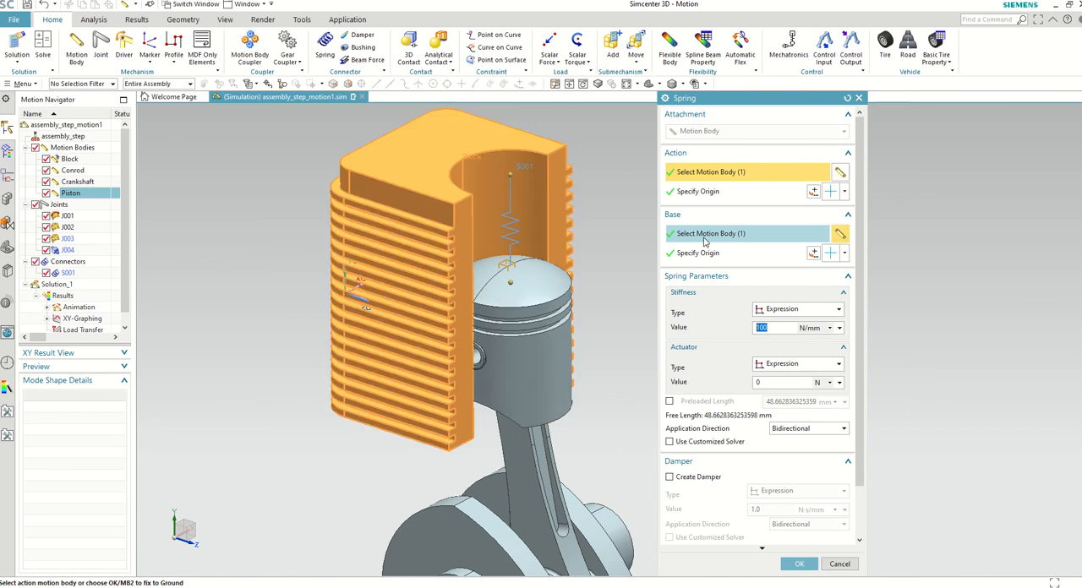
click(693, 192)
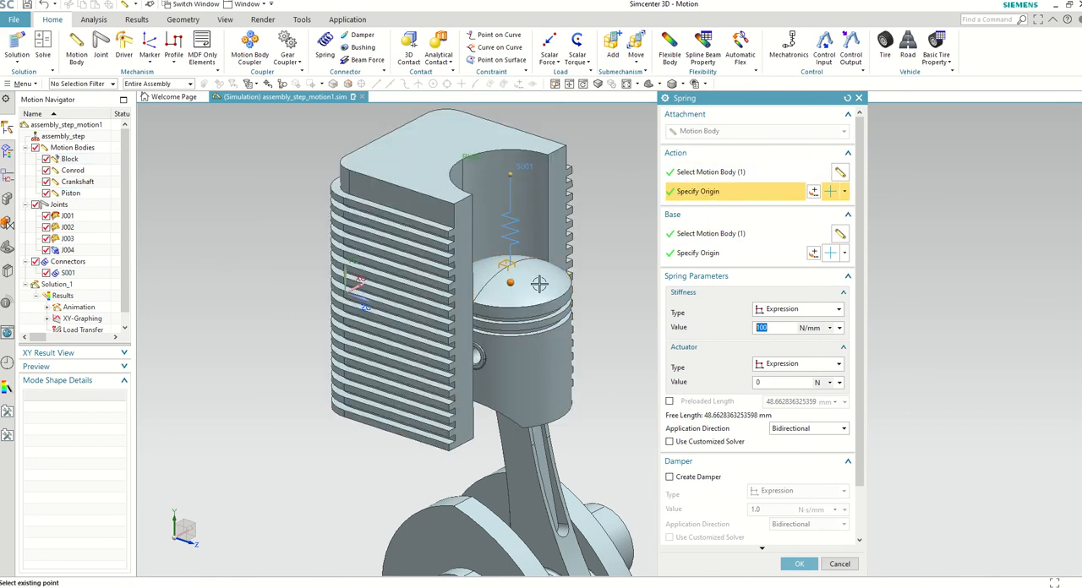
scroll(528, 284, up, 2)
click(711, 261)
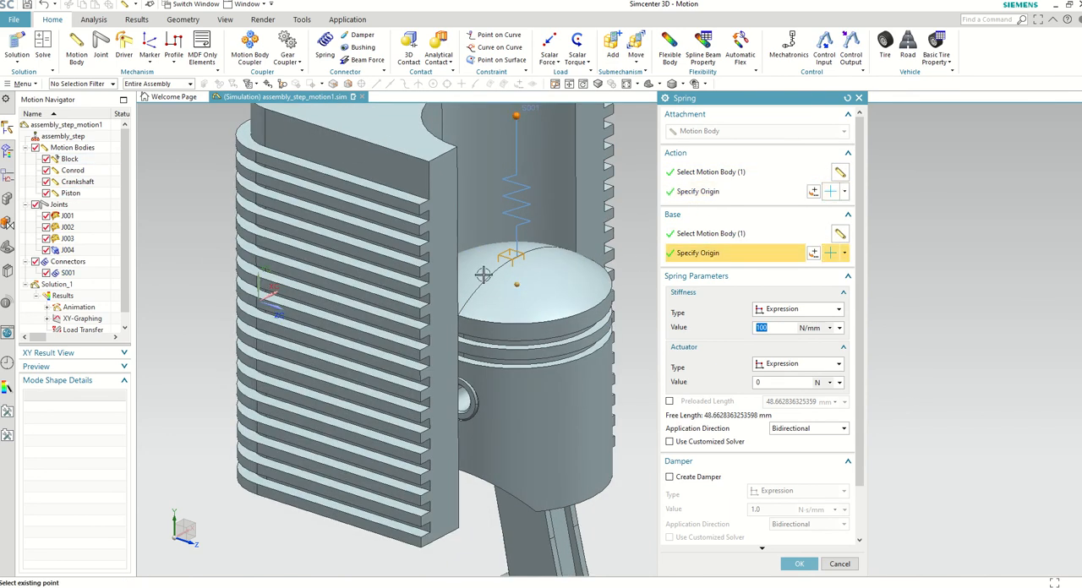
scroll(483, 275, down, 2)
scroll(507, 177, up, 2)
scroll(510, 169, down, 4)
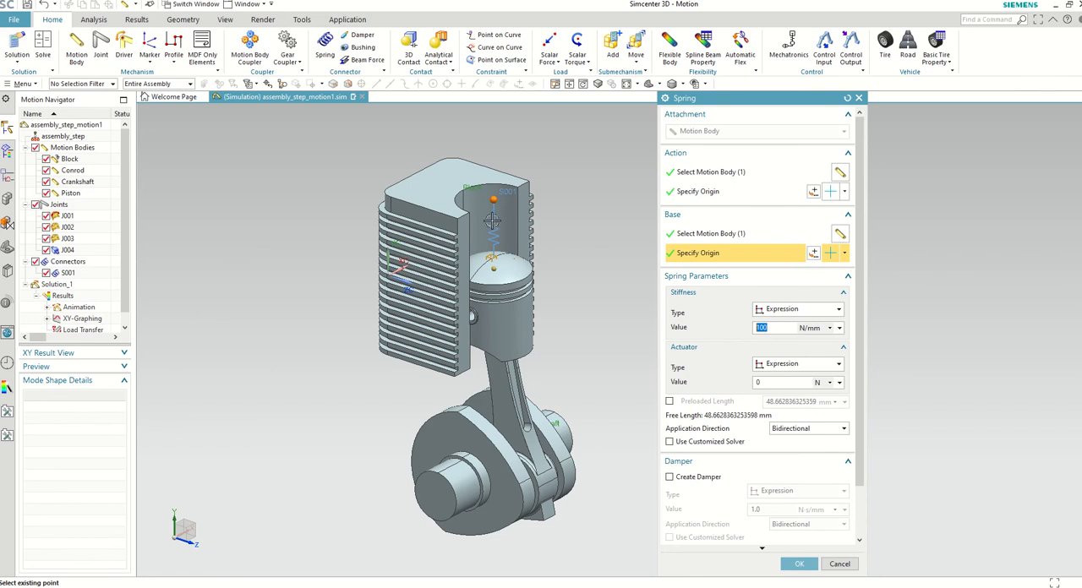
click(798, 563)
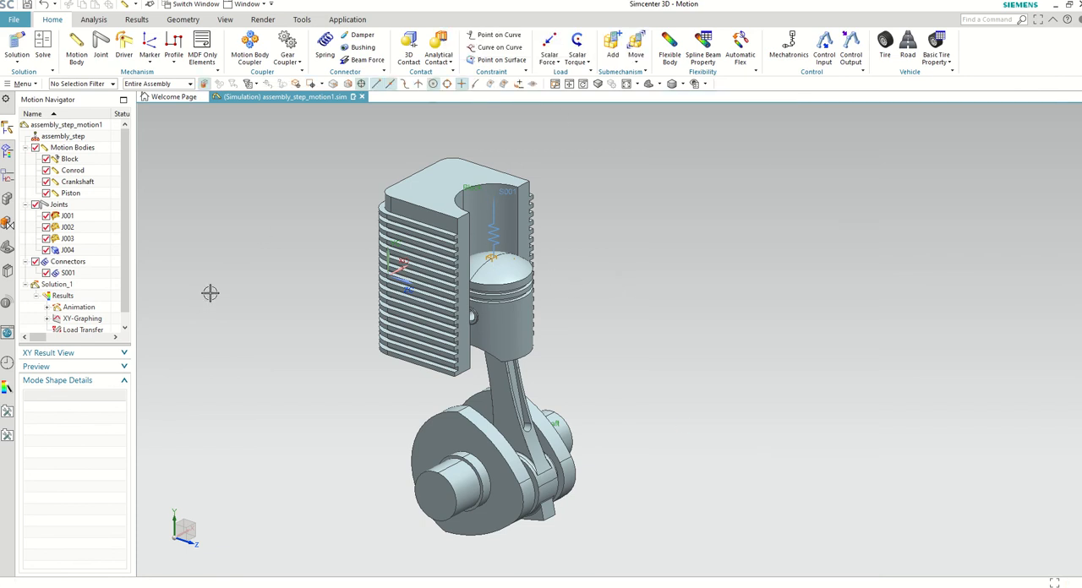
Step: Start a new motion solution and set its solution type to Normal Run
scroll(285, 367, down, 2)
scroll(216, 341, up, 2)
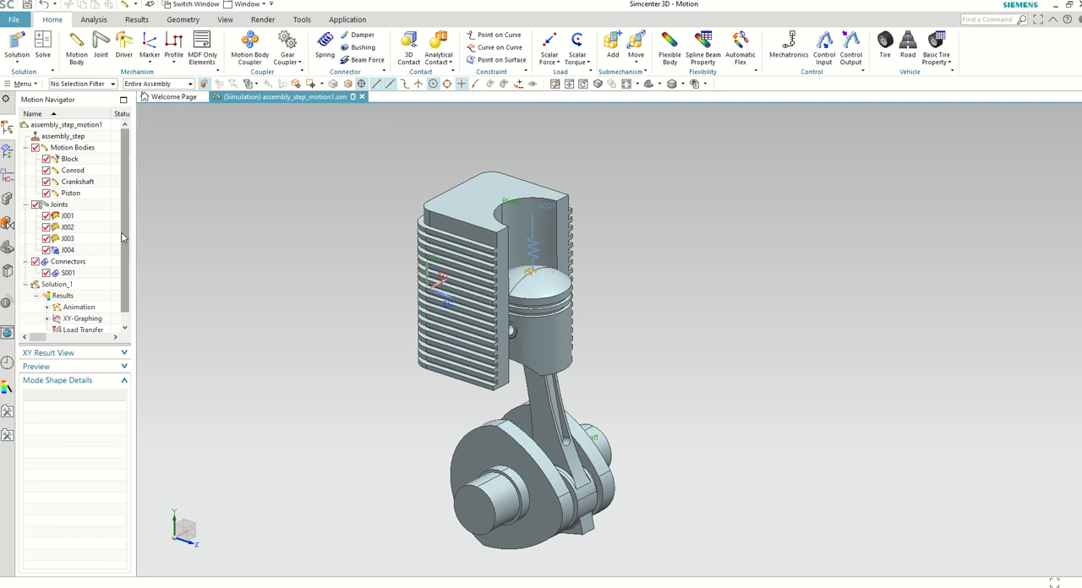
scroll(82, 276, down, 1)
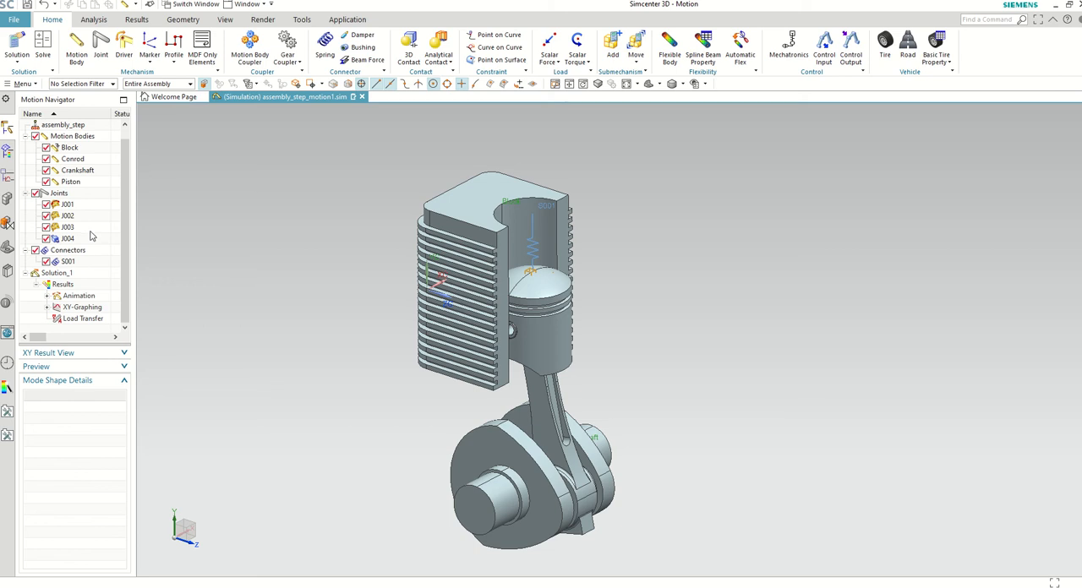
click(23, 57)
click(32, 77)
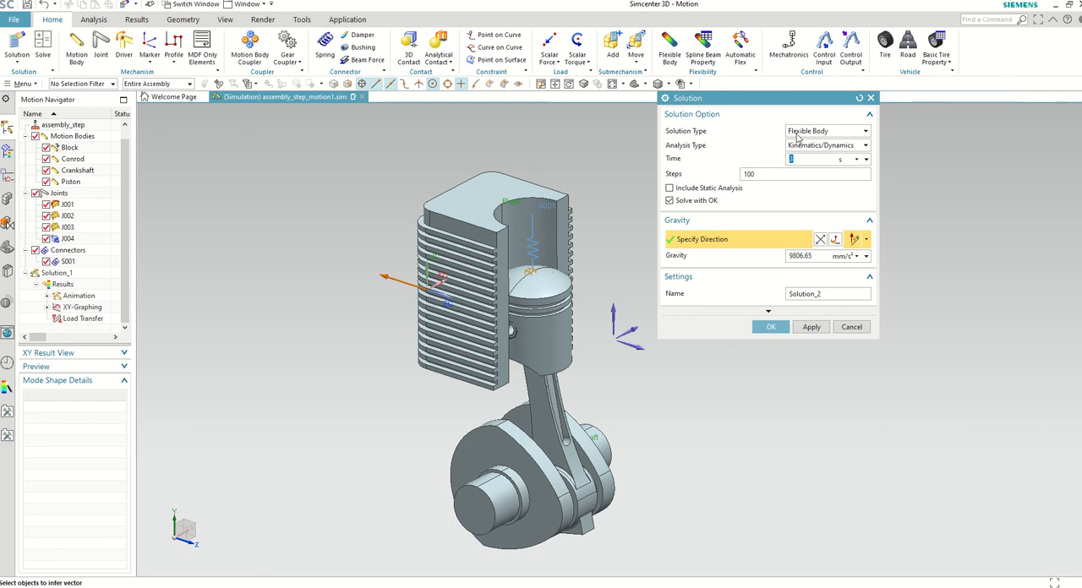
click(798, 135)
click(806, 147)
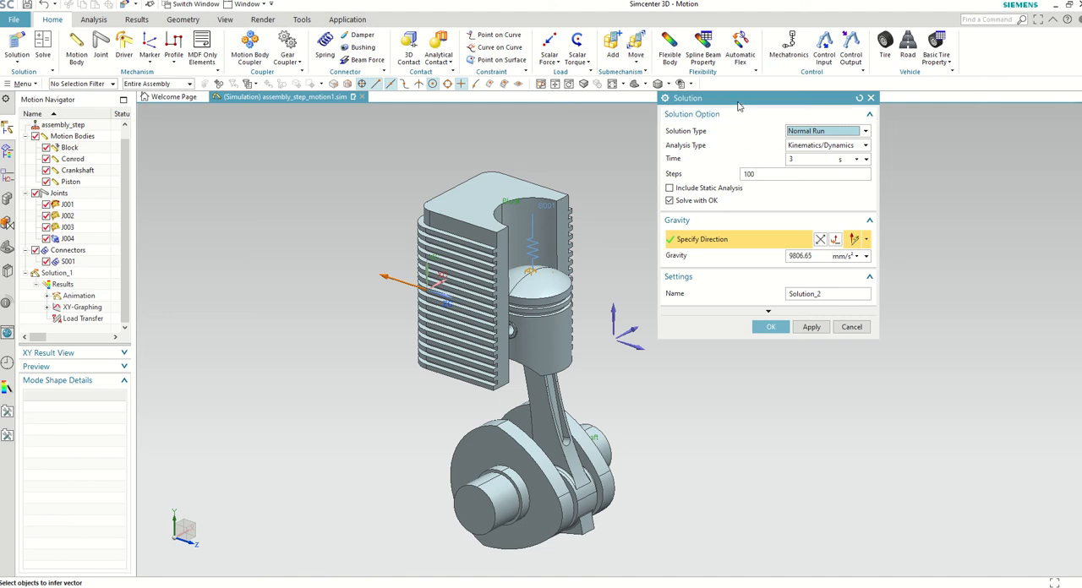
drag(738, 105, 723, 152)
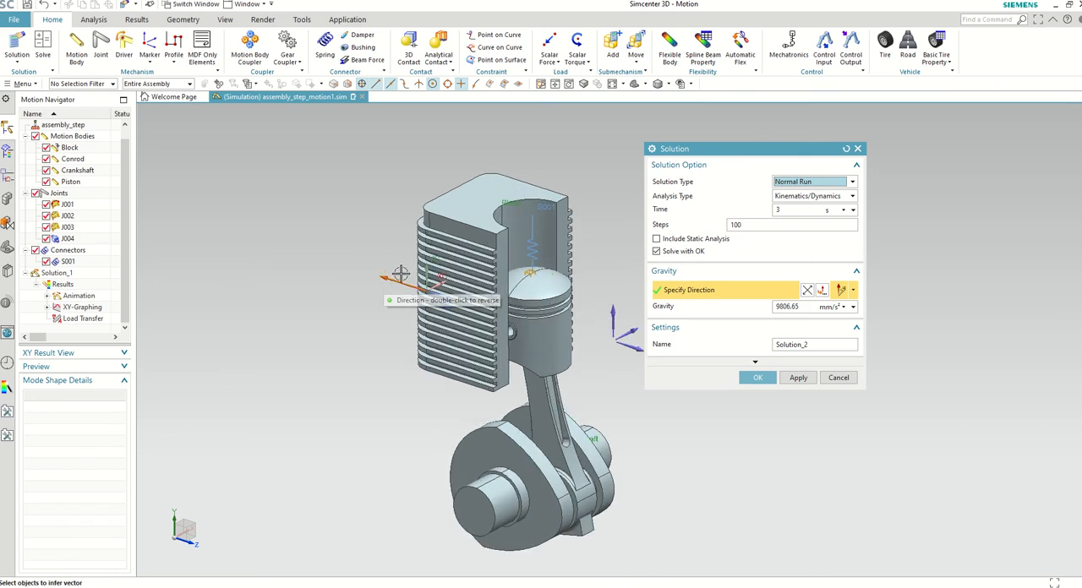
Step: Try aligning the new solution's gravity with the Y axis and reversing it to point downward, then cancel the solution
scroll(377, 279, down, 1)
scroll(406, 283, up, 1)
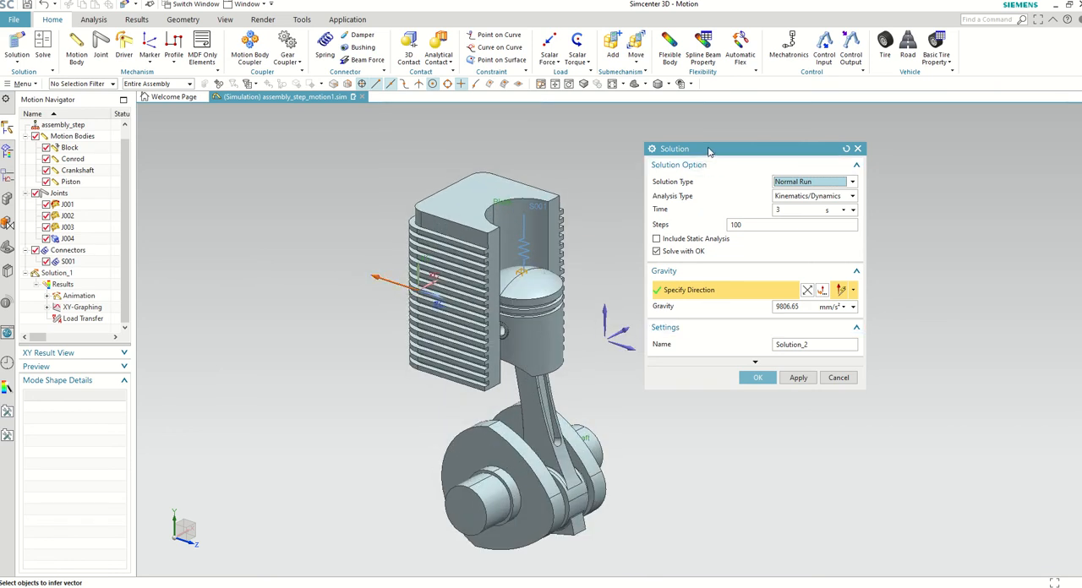
drag(709, 150, 754, 148)
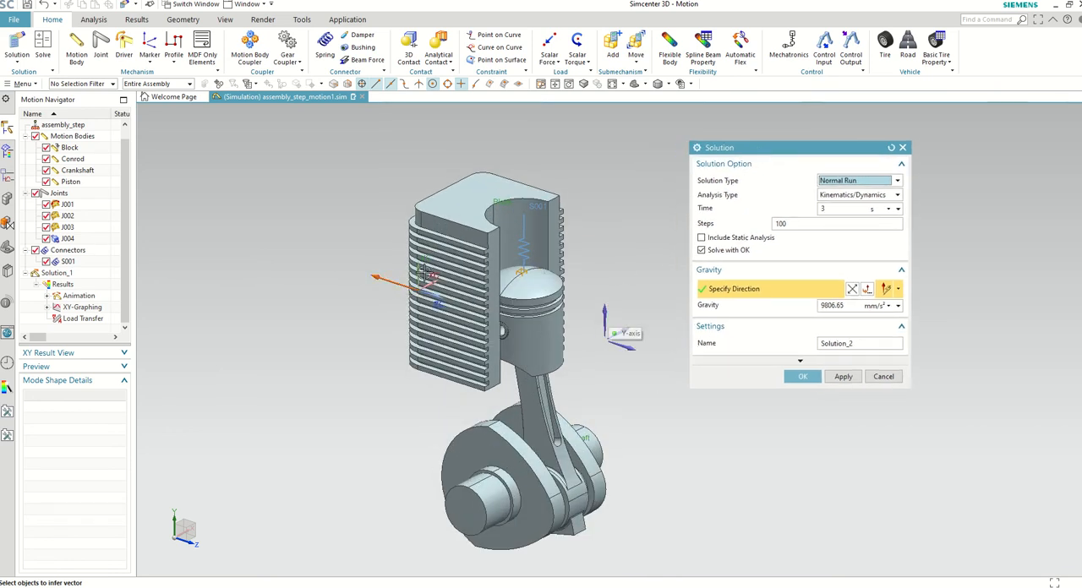
click(604, 320)
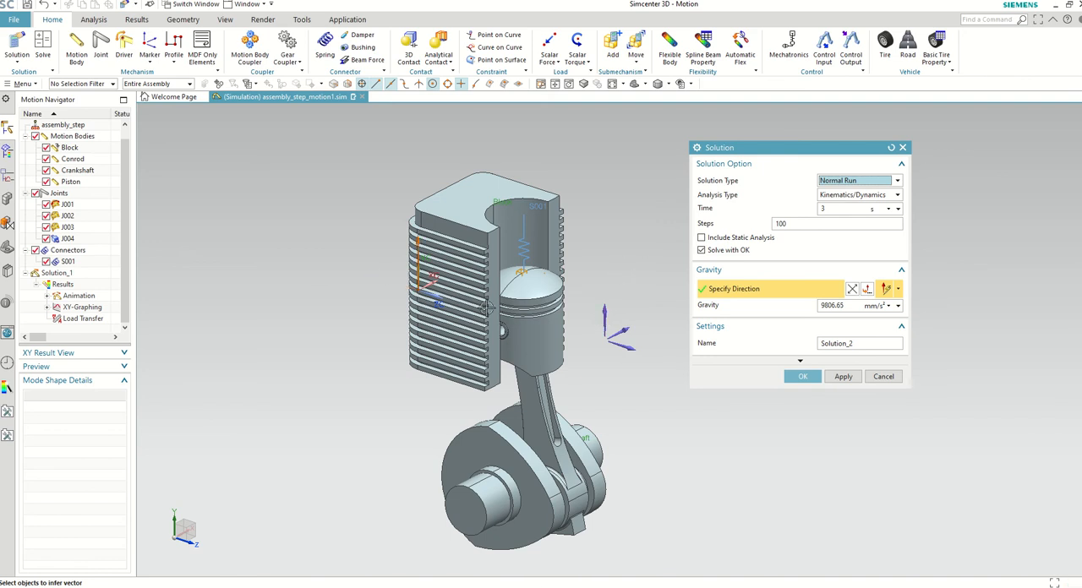
scroll(486, 310, down, 1)
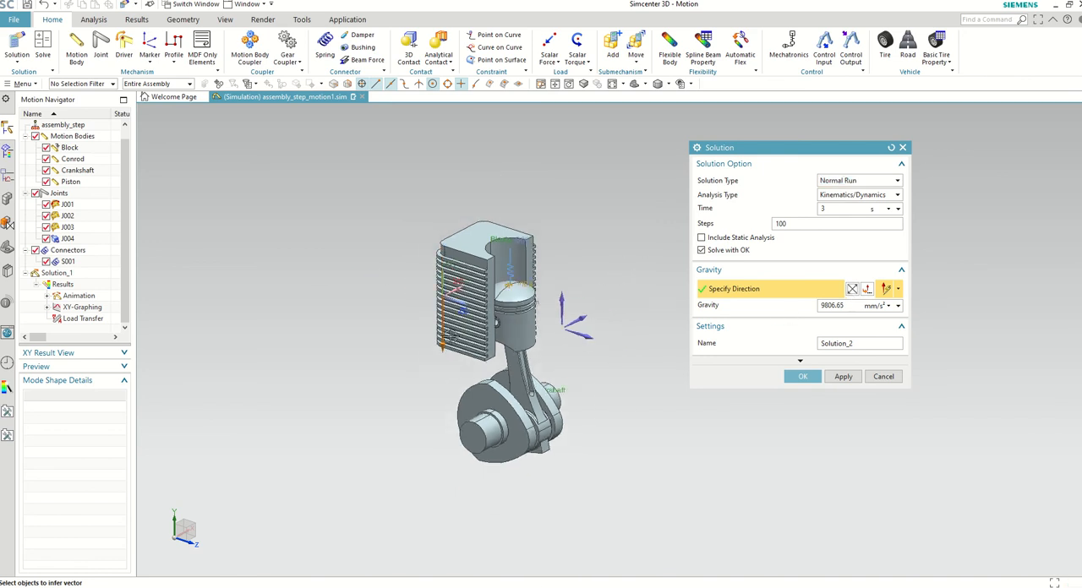
middle_drag(480, 368, 502, 358)
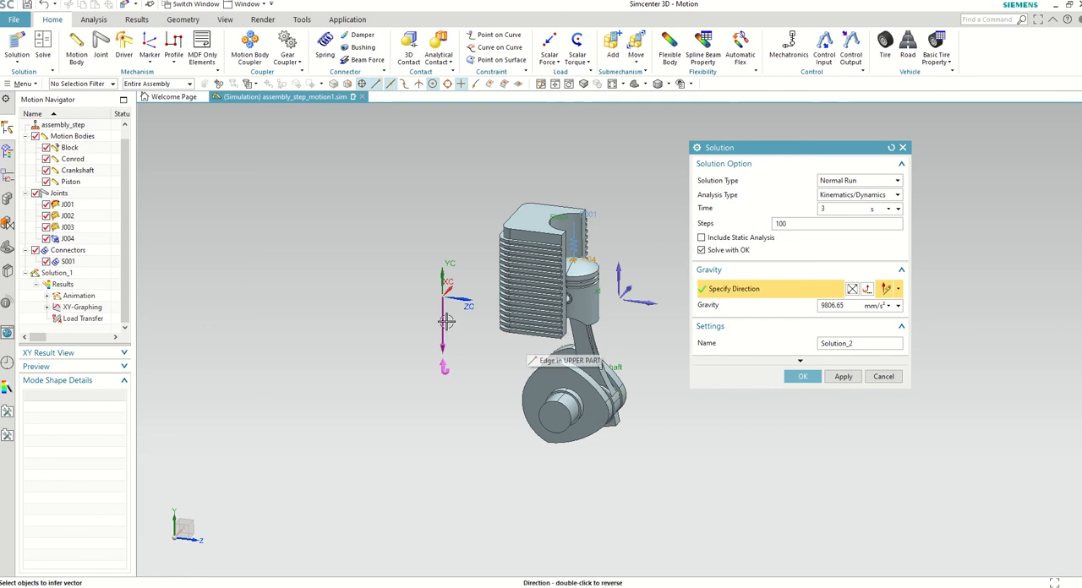
scroll(501, 312, up, 1)
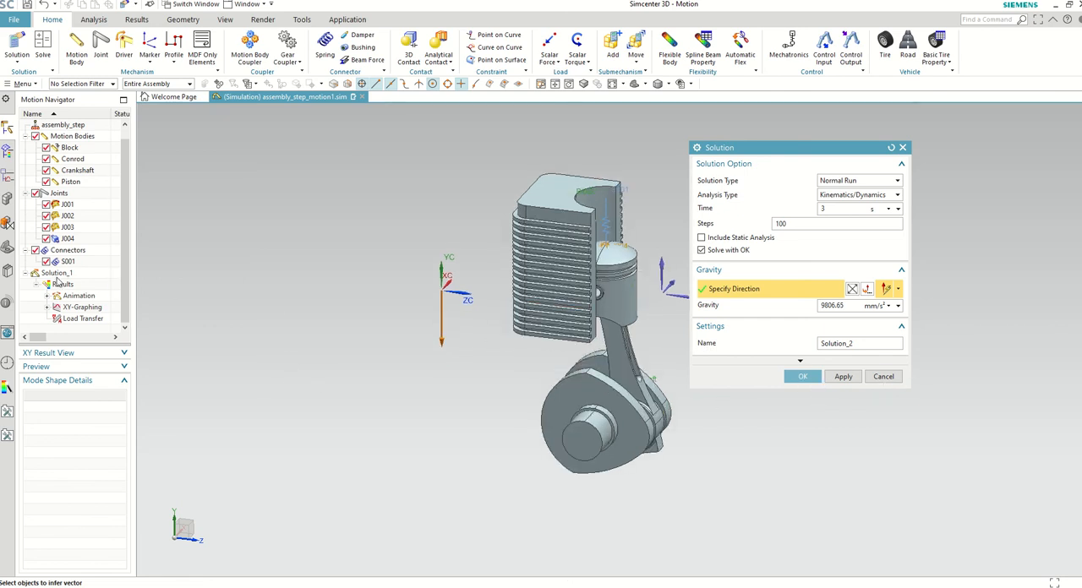
click(884, 377)
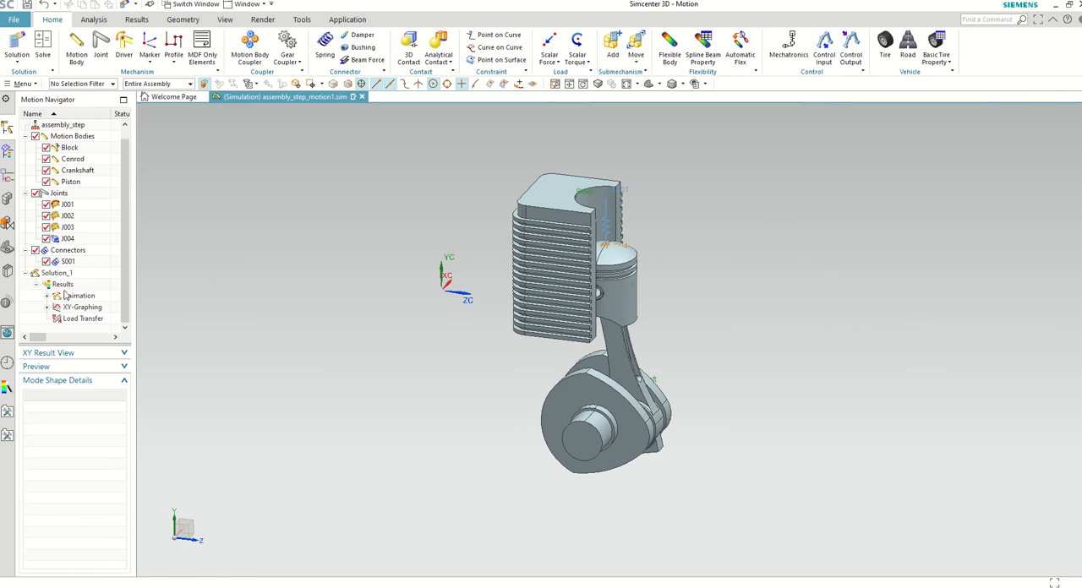
Step: Make the existing Solution_1 the active motion solution
click(93, 19)
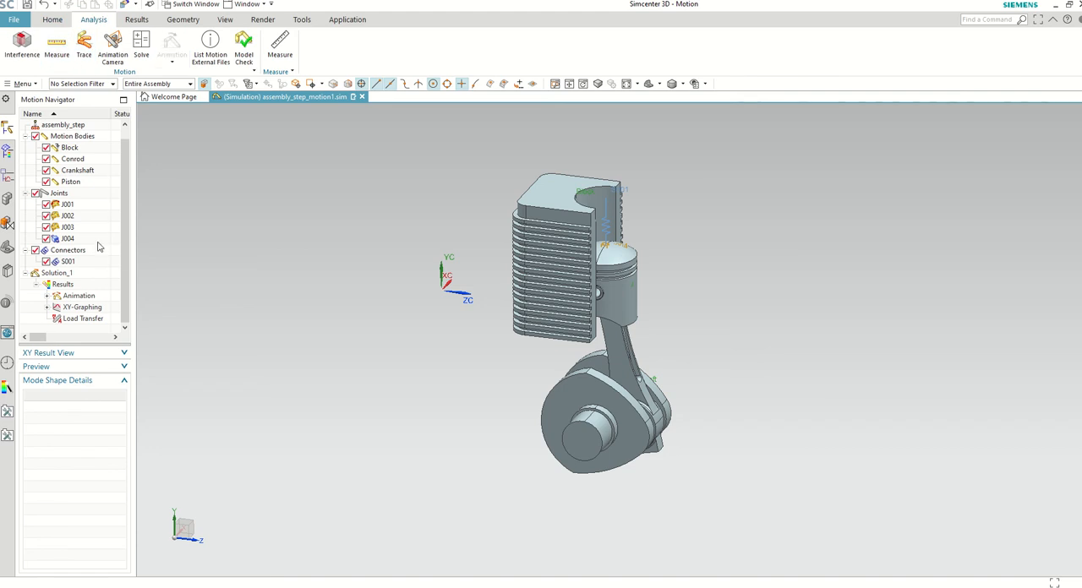
right_click(65, 273)
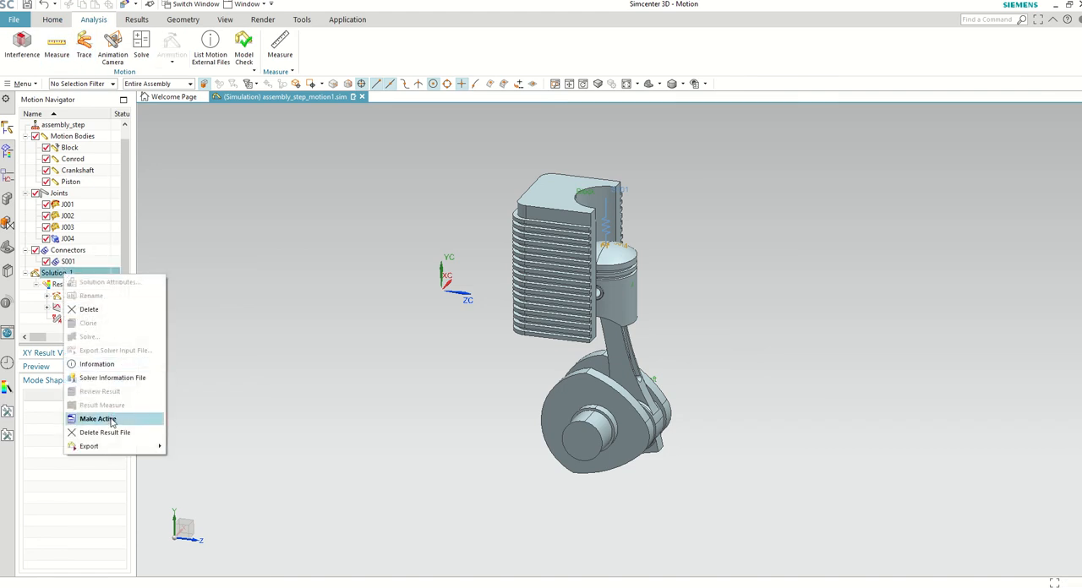
click(99, 418)
Step: Play the Solution_1 animation, examine the piston and crankshaft motion, and pause the playback
click(171, 44)
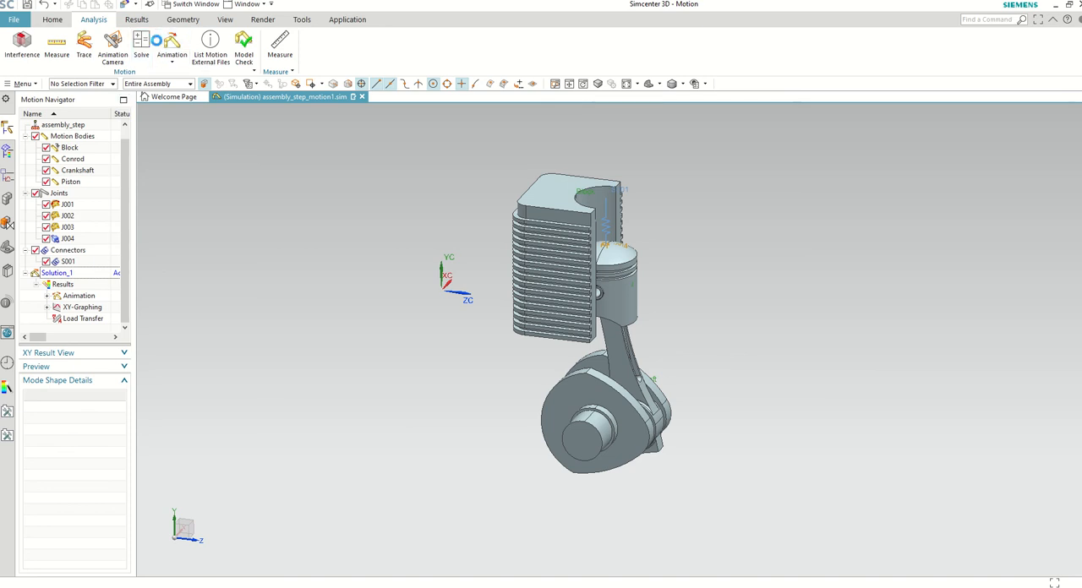
click(768, 232)
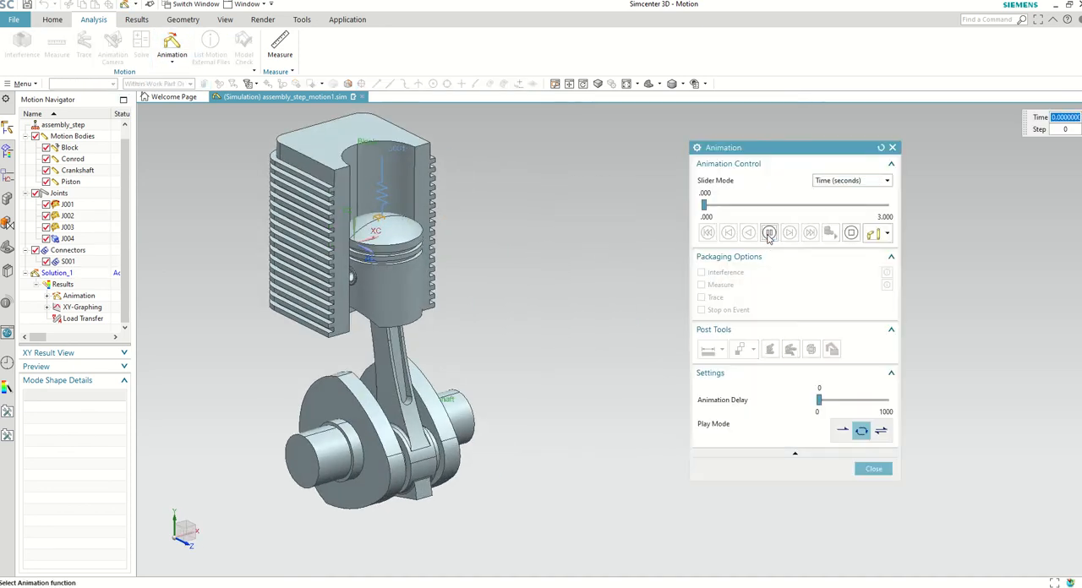
scroll(408, 340, up, 2)
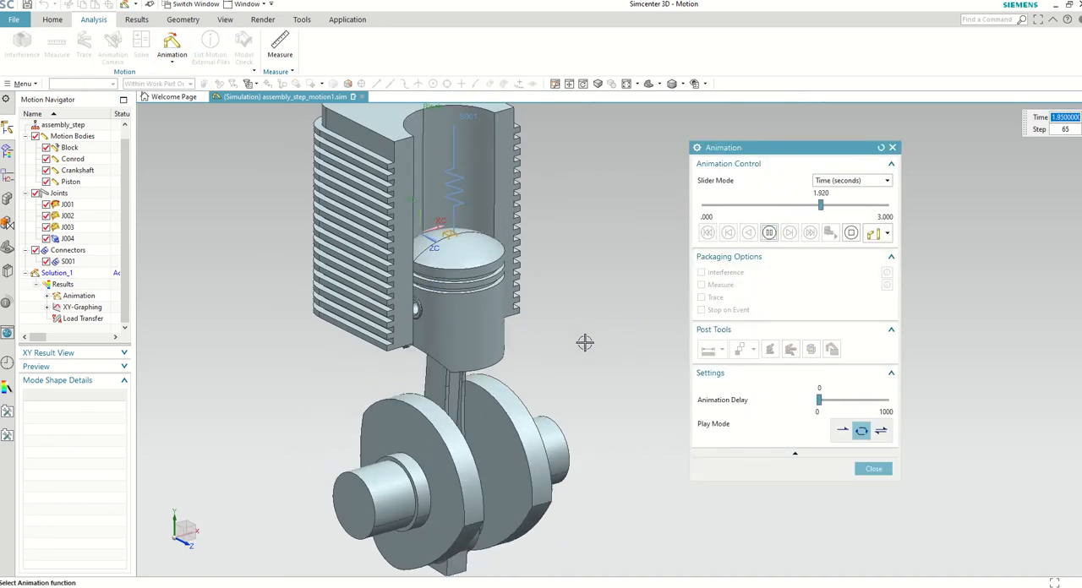
scroll(585, 343, down, 2)
scroll(592, 325, up, 1)
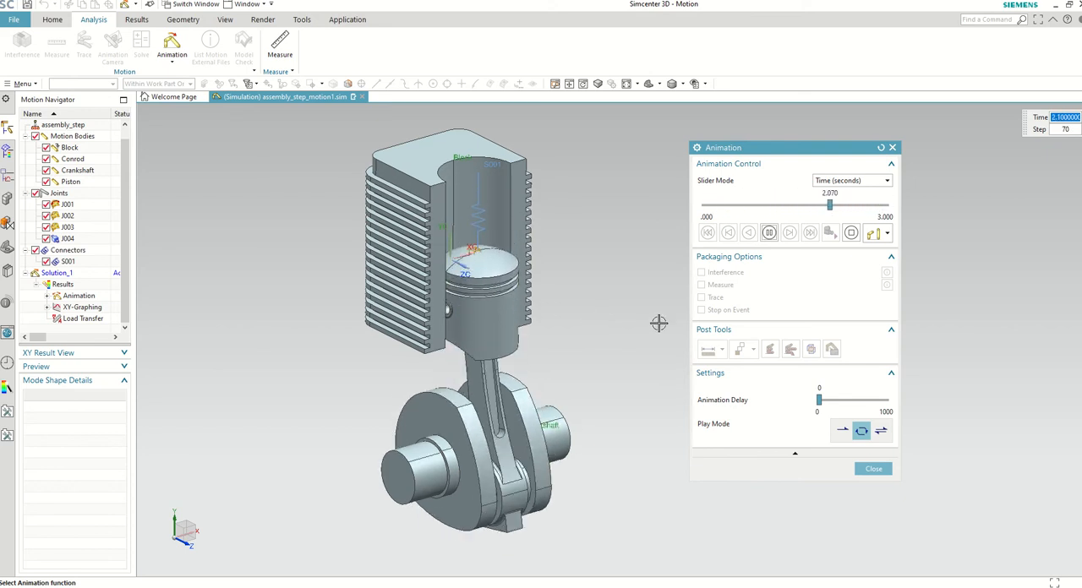
click(769, 234)
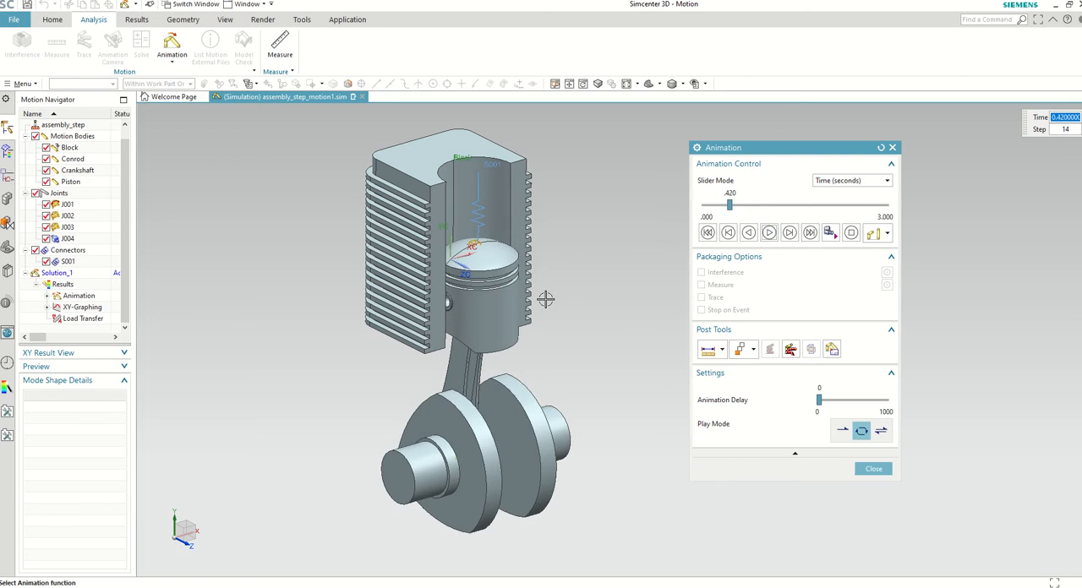
key(alt+Tab)
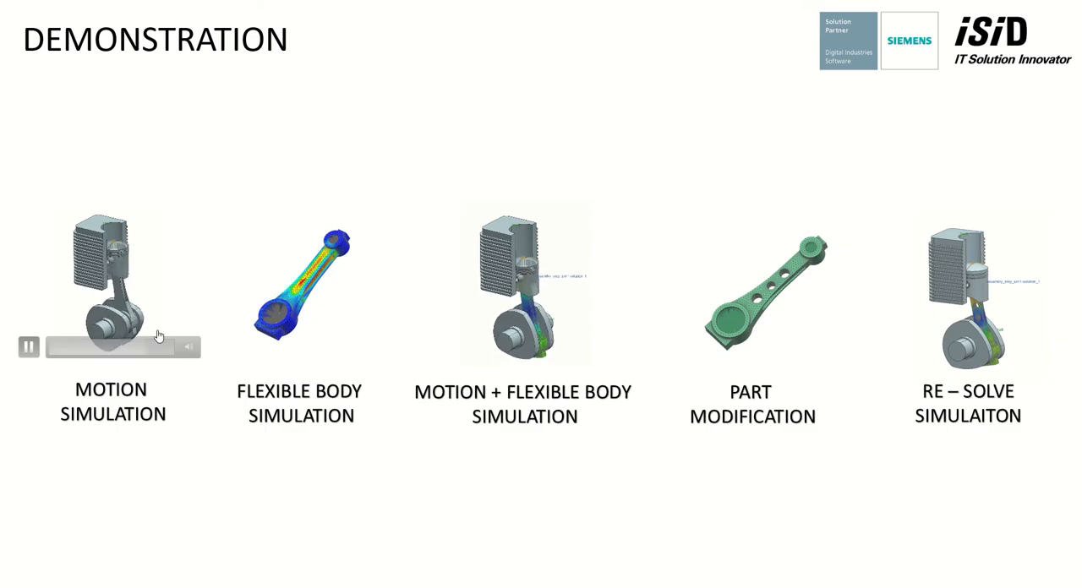
click(147, 511)
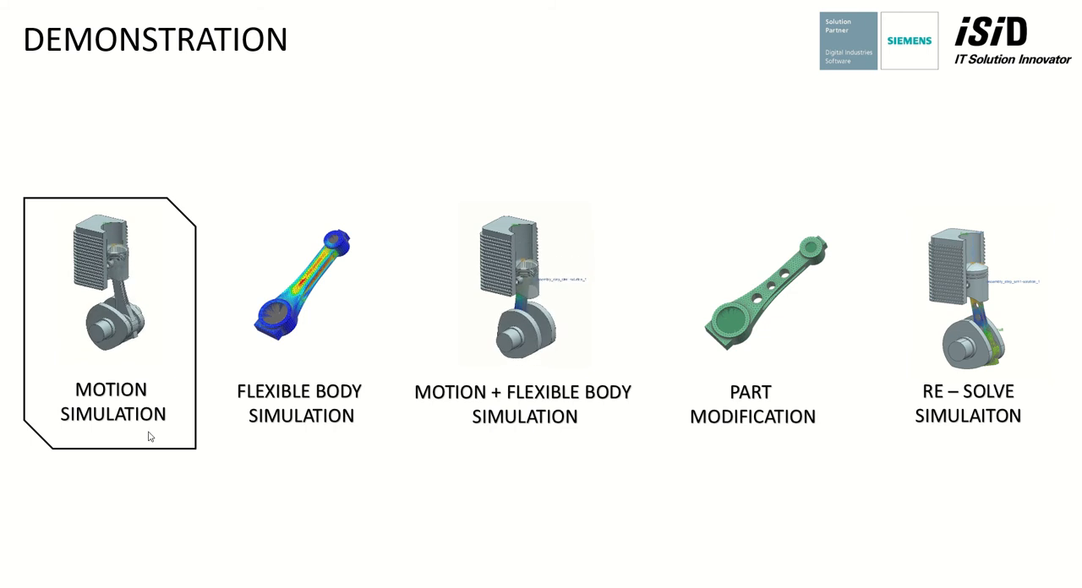
click(375, 496)
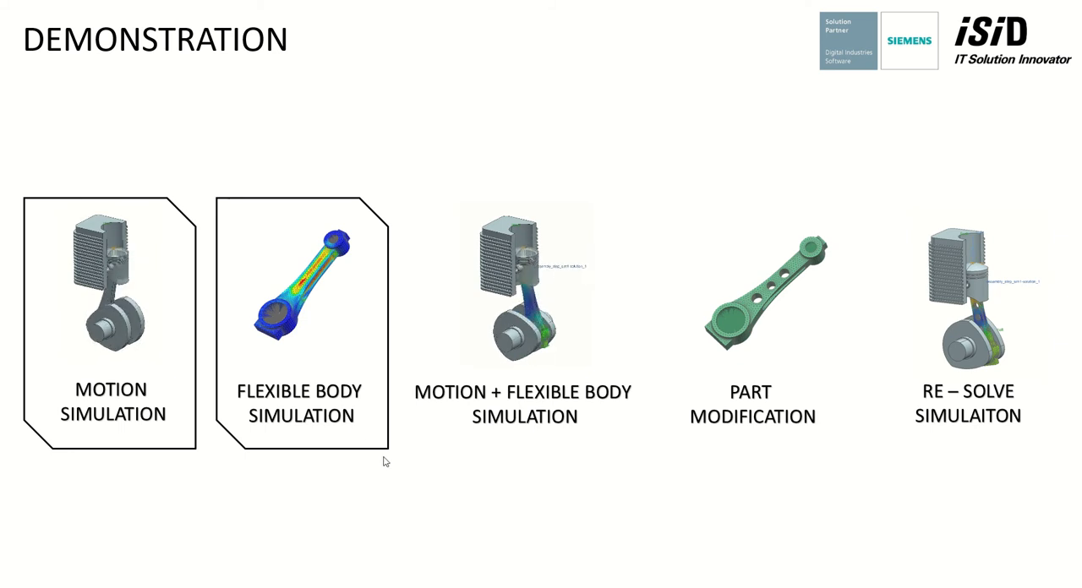
key(alt+Tab)
key(alt+Tab)
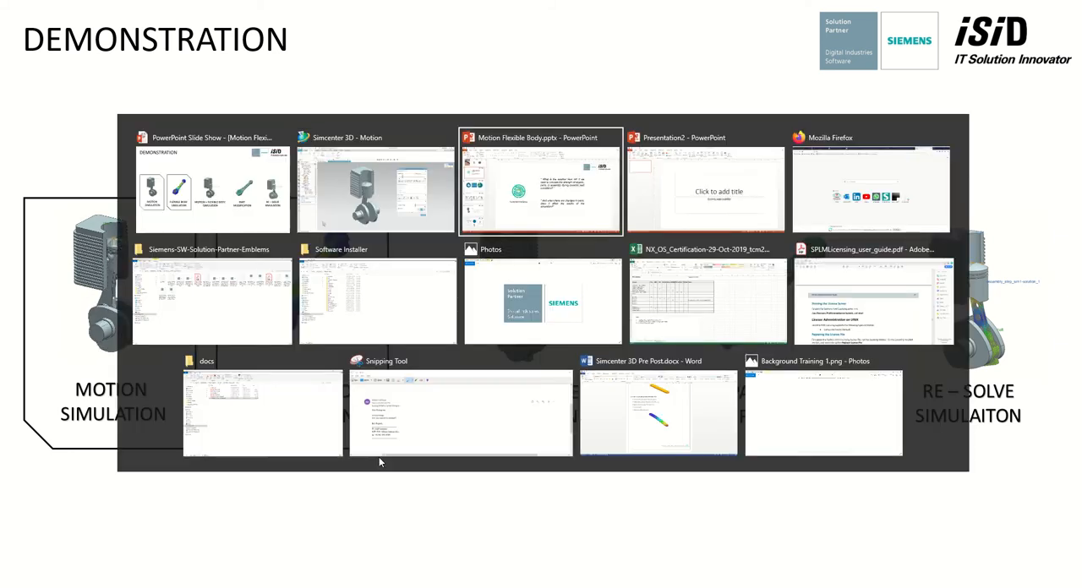
key(alt+Tab)
key(alt+Tab)
key(alt+Tab)
key(alt+Tab)
key(alt+Tab)
key(alt+Tab)
key(alt+Tab)
key(alt+Tab)
key(alt+Tab)
key(alt+Tab)
key(alt+Tab)
key(alt+Tab)
key(alt+Tab)
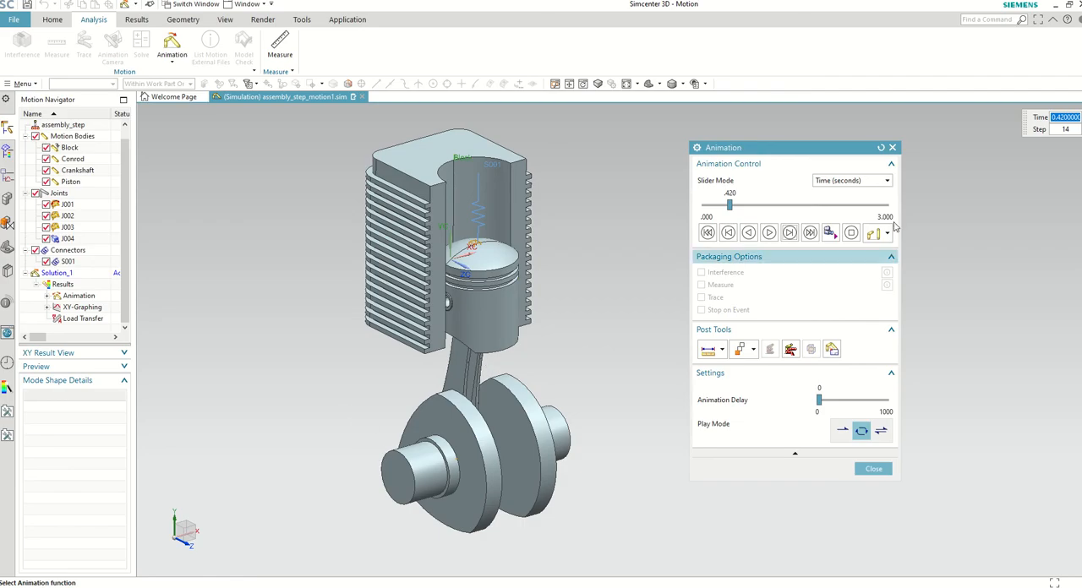
Step: Close the motion animation and display the connecting rod simulation cranck rod_sim1.sim
click(874, 468)
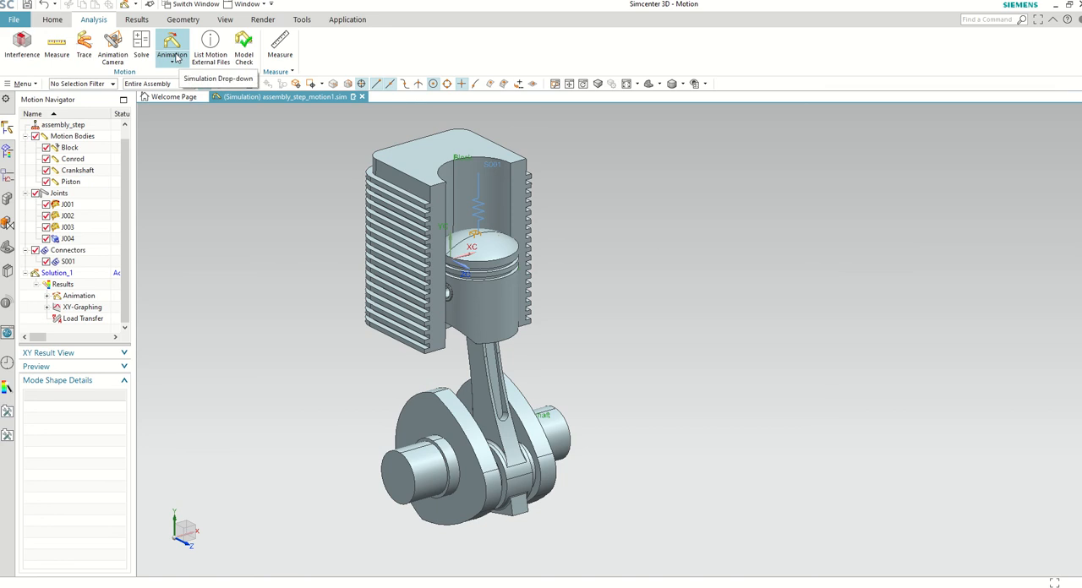
click(347, 19)
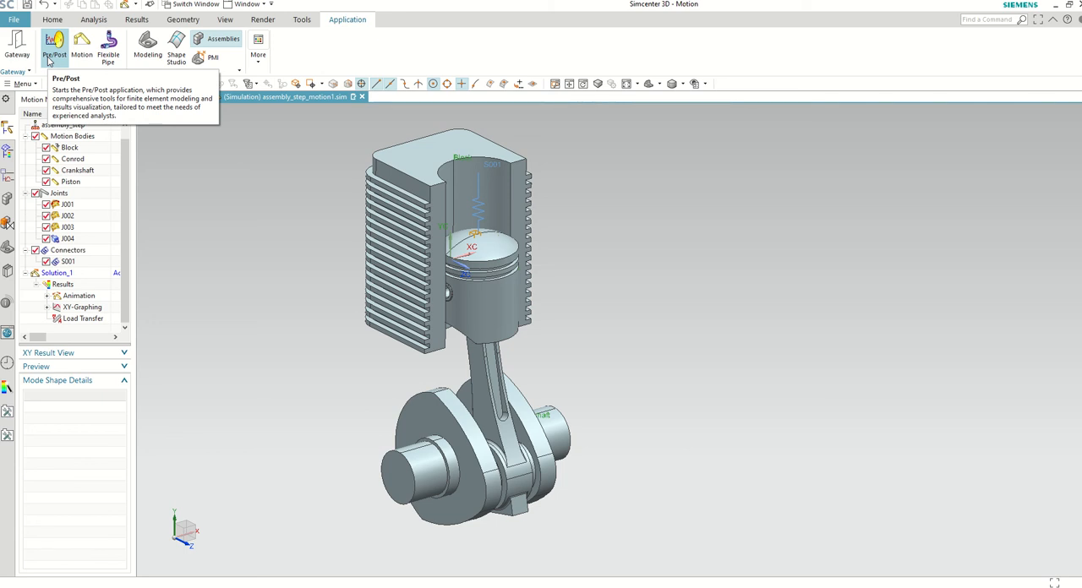
click(247, 4)
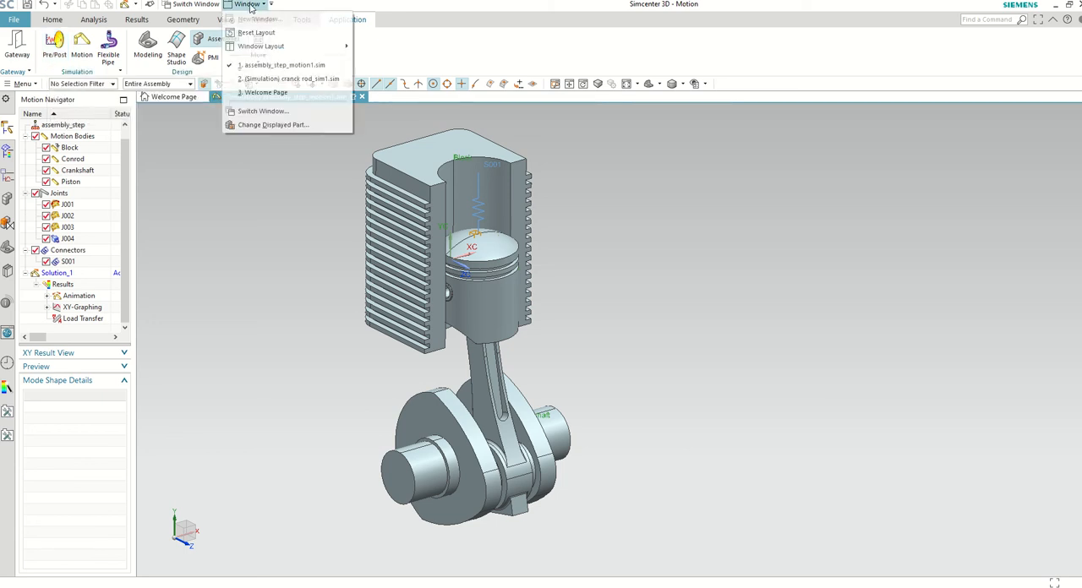
click(262, 78)
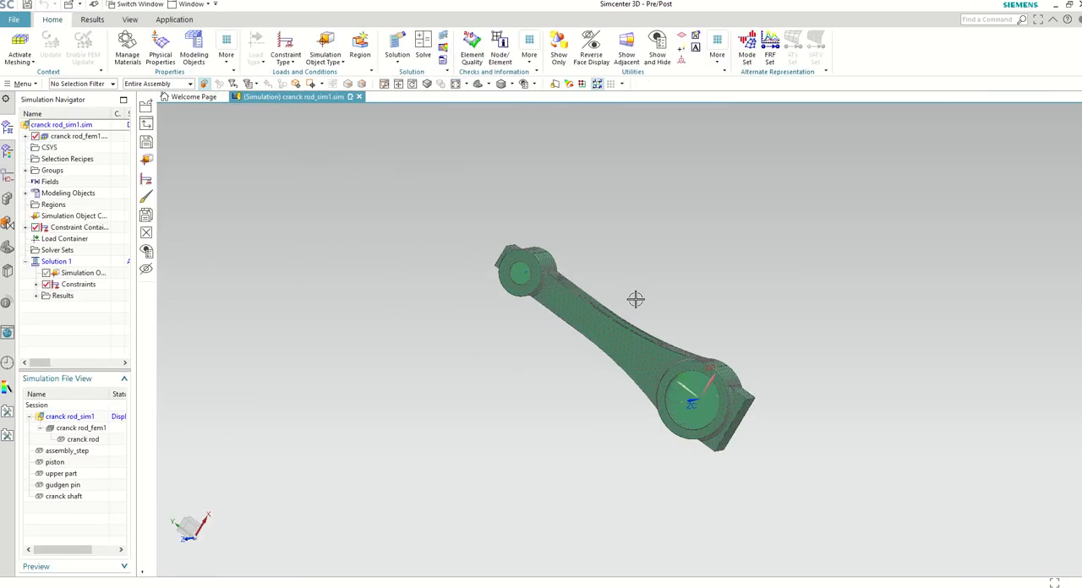
Step: Examine the meshed connecting rod and the contents of cranck rod_fem1, then open its source part cranck rod.prt
middle_drag(628, 303, 447, 247)
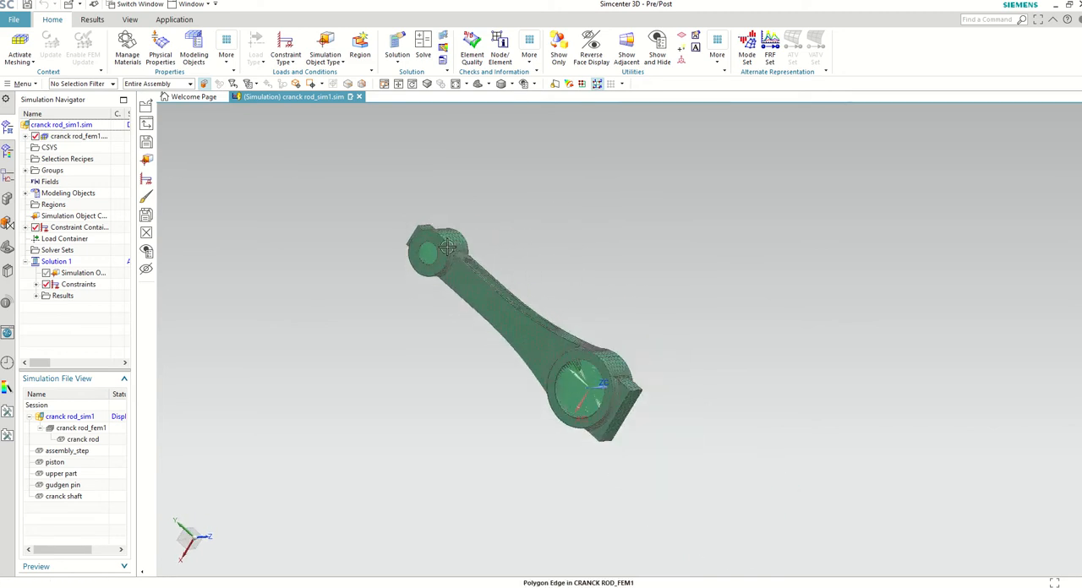
click(26, 137)
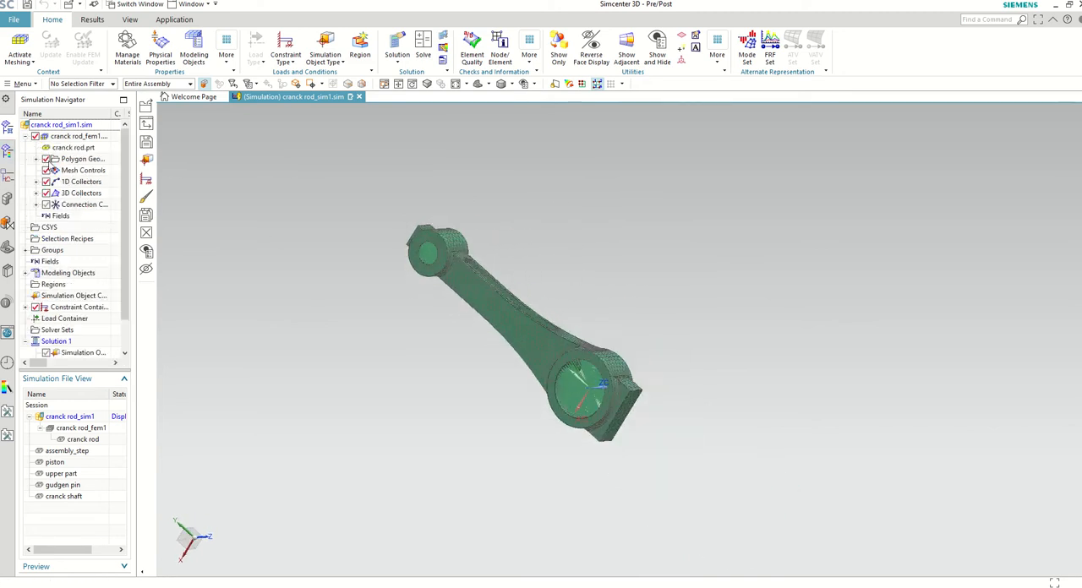
scroll(118, 238, down, 1)
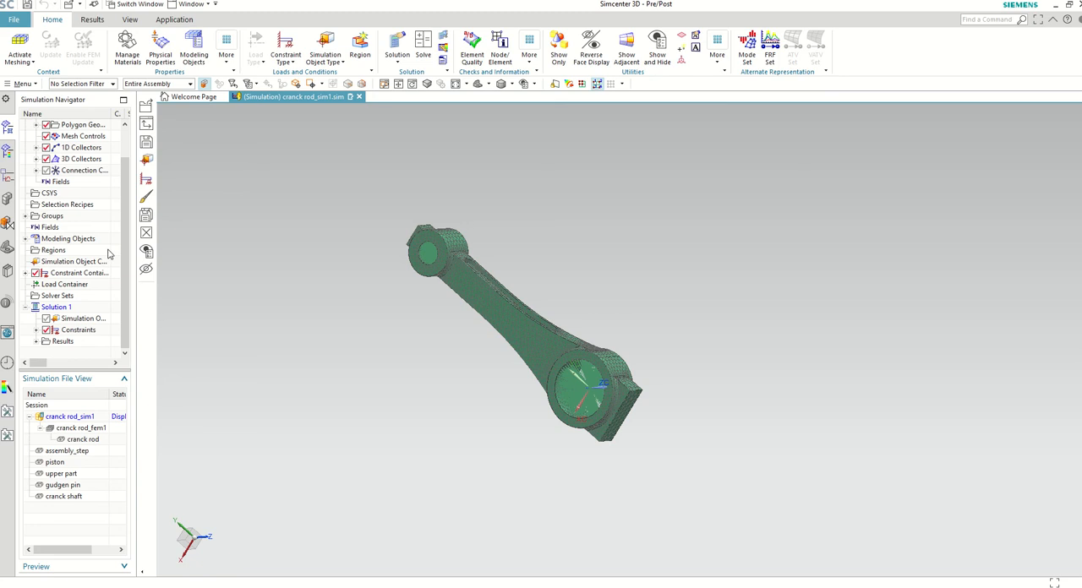
scroll(96, 131, up, 1)
double_click(72, 151)
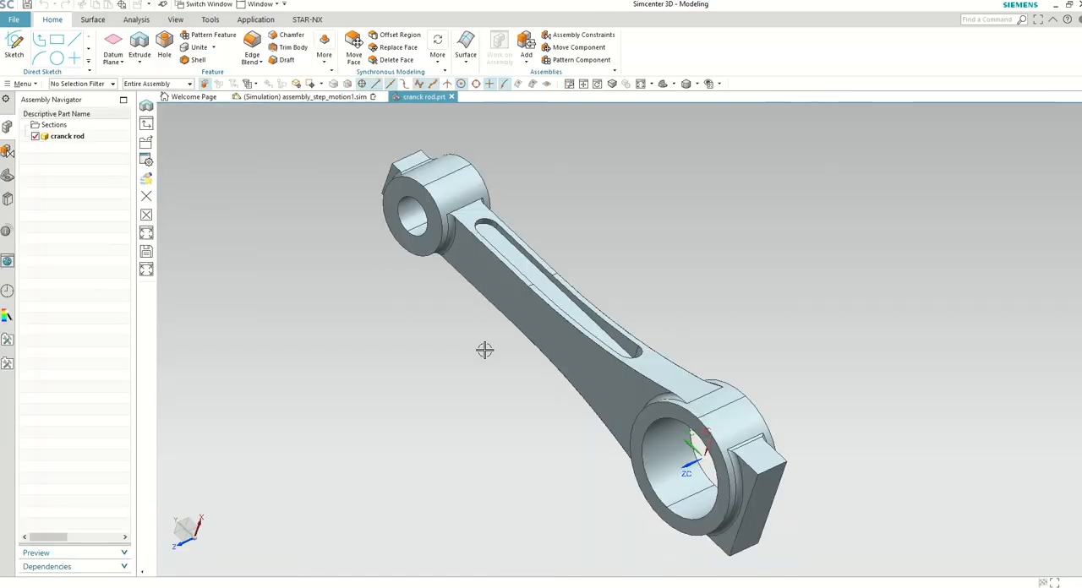
Step: Inspect the connecting rod's CAD geometry from another angle and return to the cranck rod_sim1.sim simulation
middle_drag(485, 353, 502, 335)
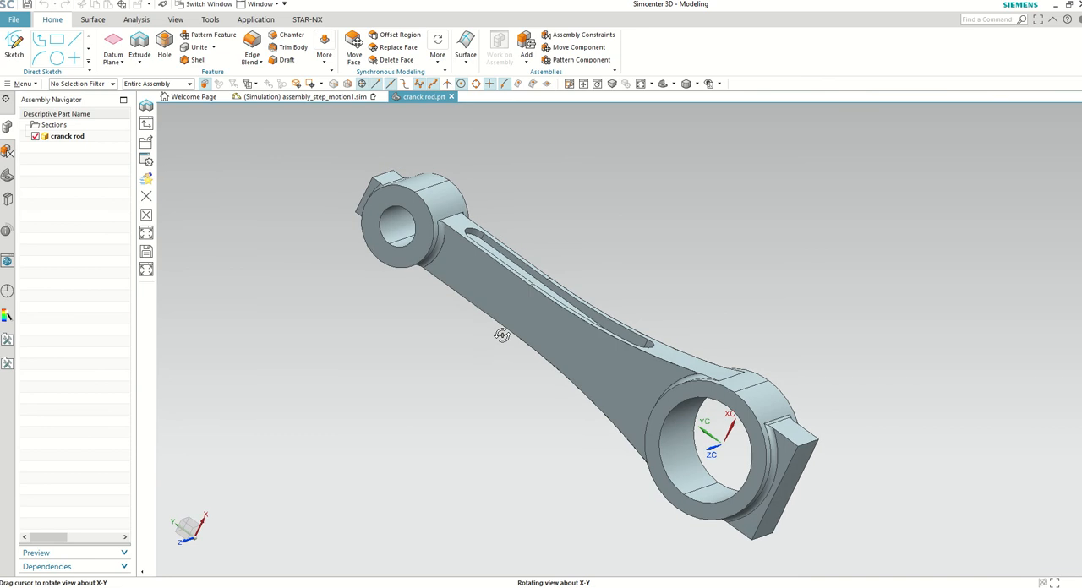
click(254, 7)
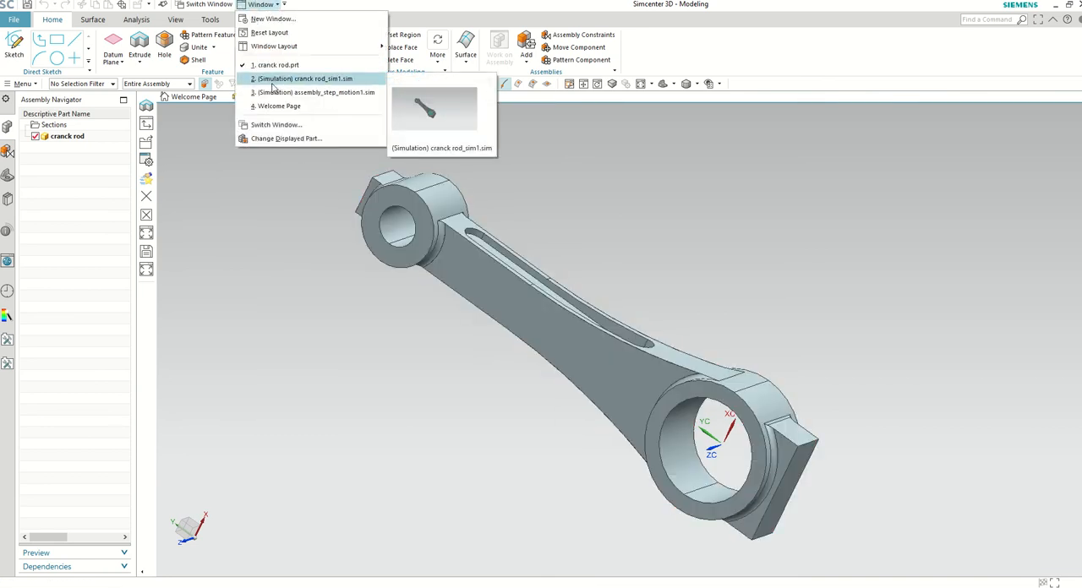
click(272, 80)
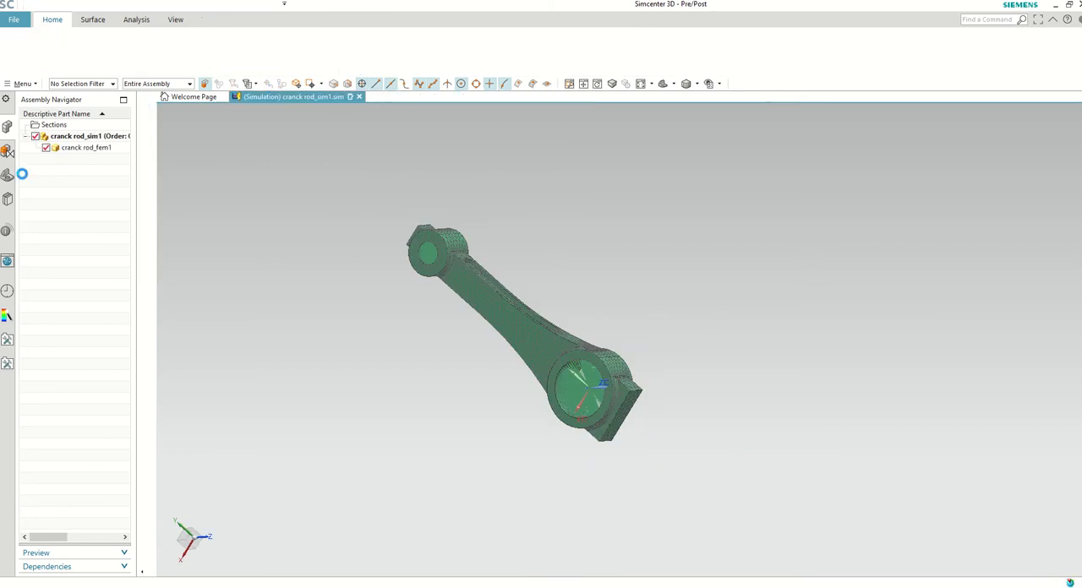
Step: Review the solution settings of Solution 1 in cranck rod_sim1.sim and accept them as they are
click(25, 137)
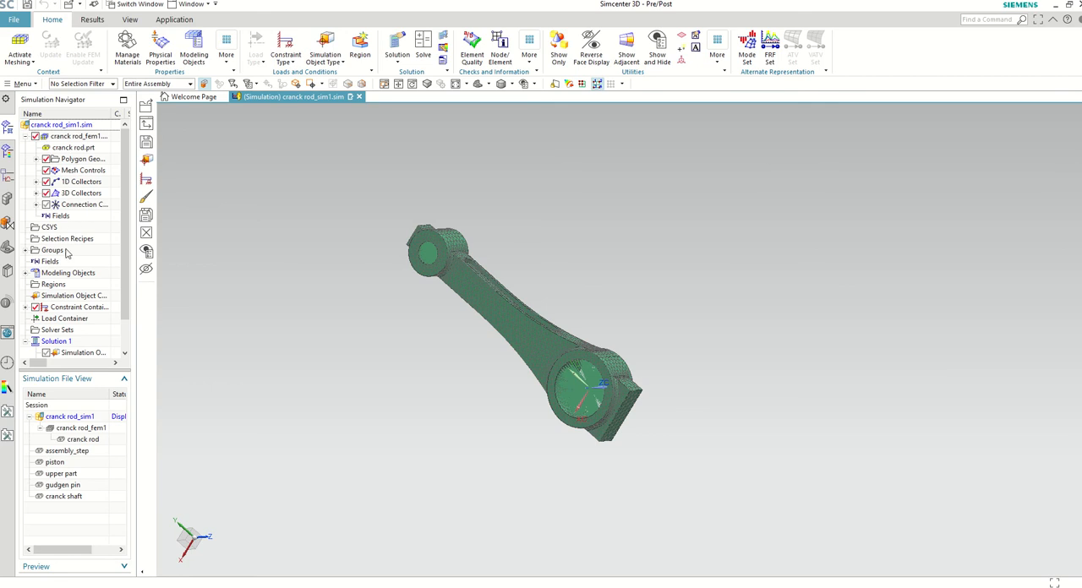
scroll(67, 254, down, 1)
right_click(57, 313)
click(93, 318)
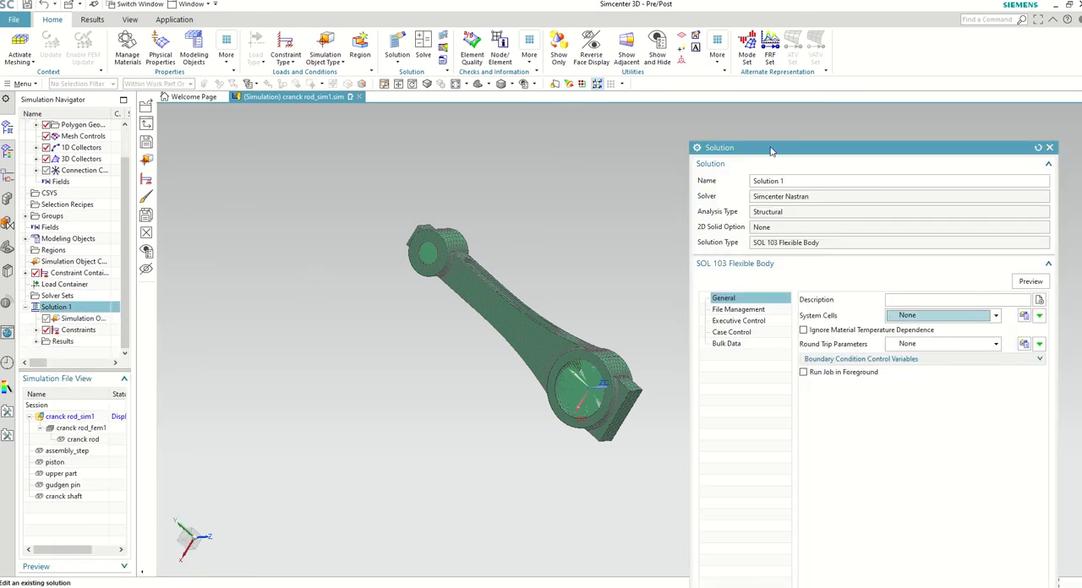
drag(770, 150, 727, 55)
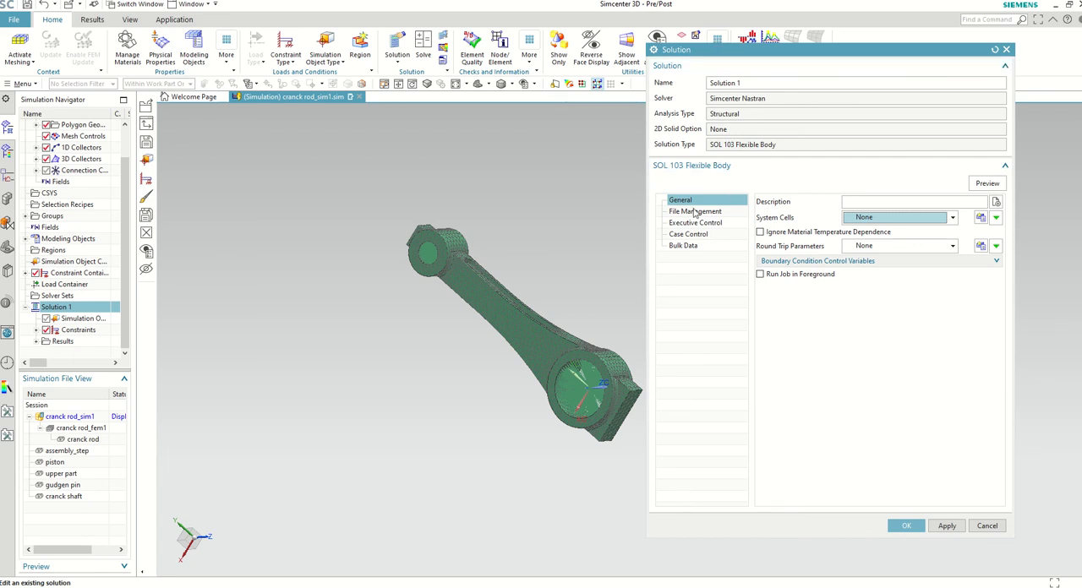
click(902, 526)
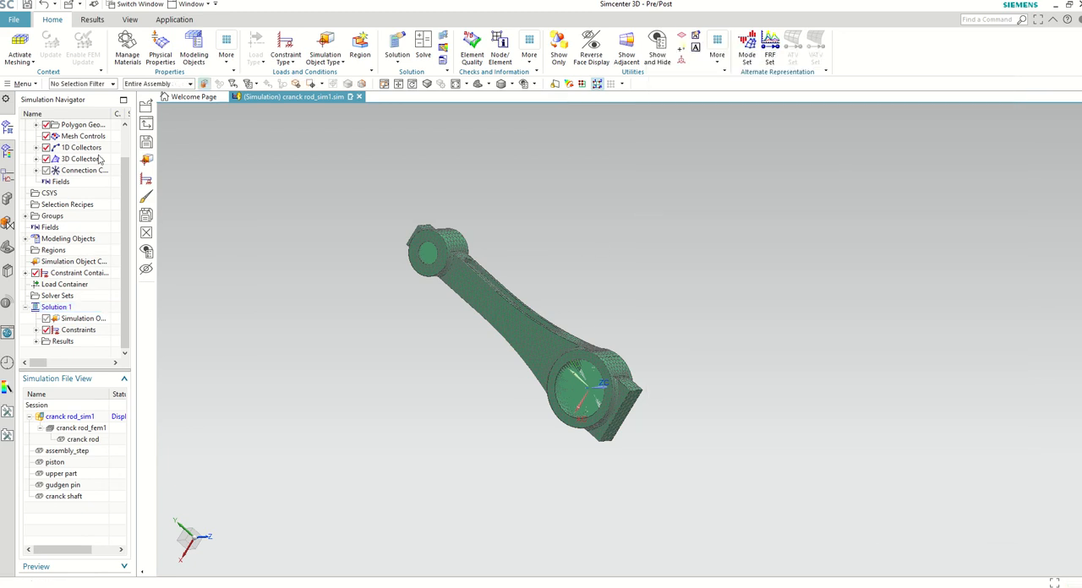
Step: Make cranck rod_fem1 the work part and expand its 1D collectors
scroll(126, 144, up, 1)
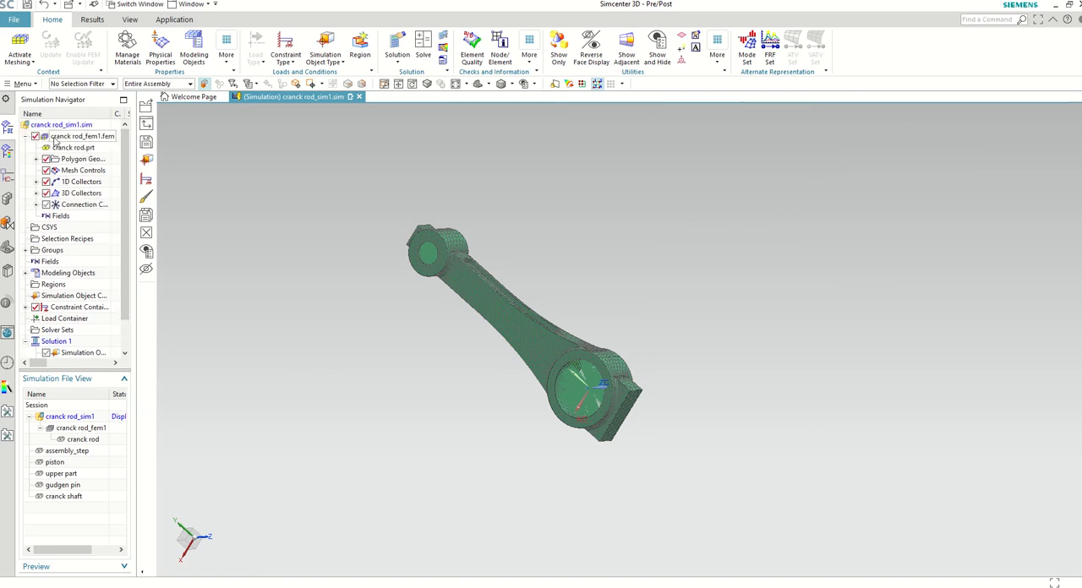
click(115, 138)
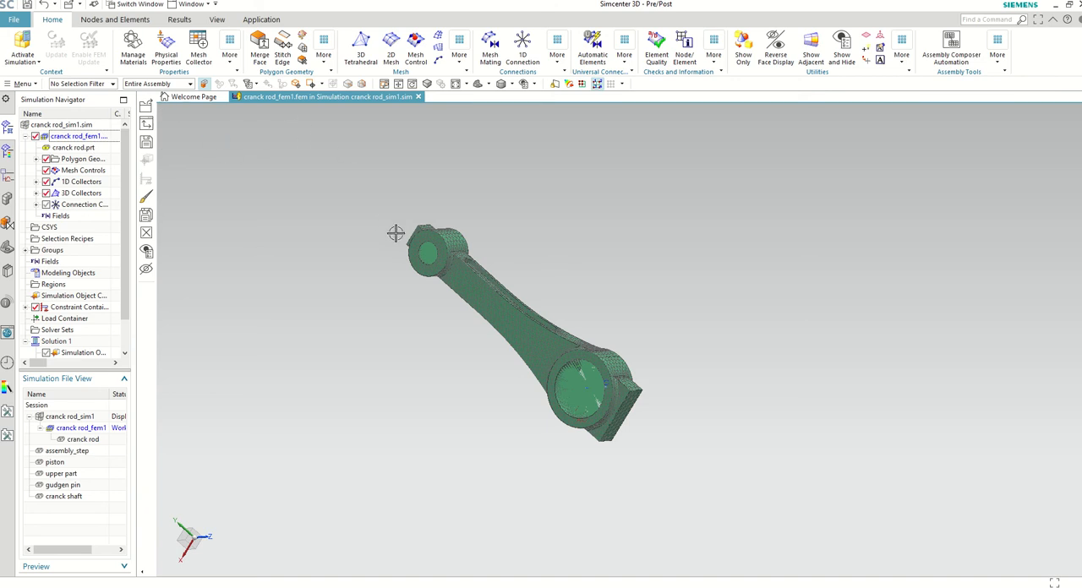
scroll(393, 229, up, 2)
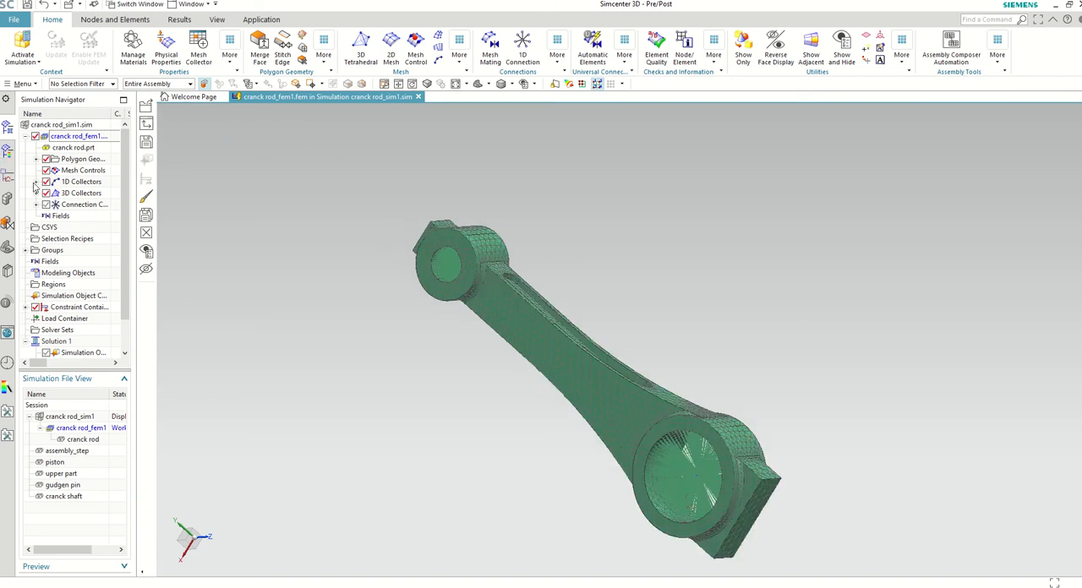
click(35, 183)
click(81, 194)
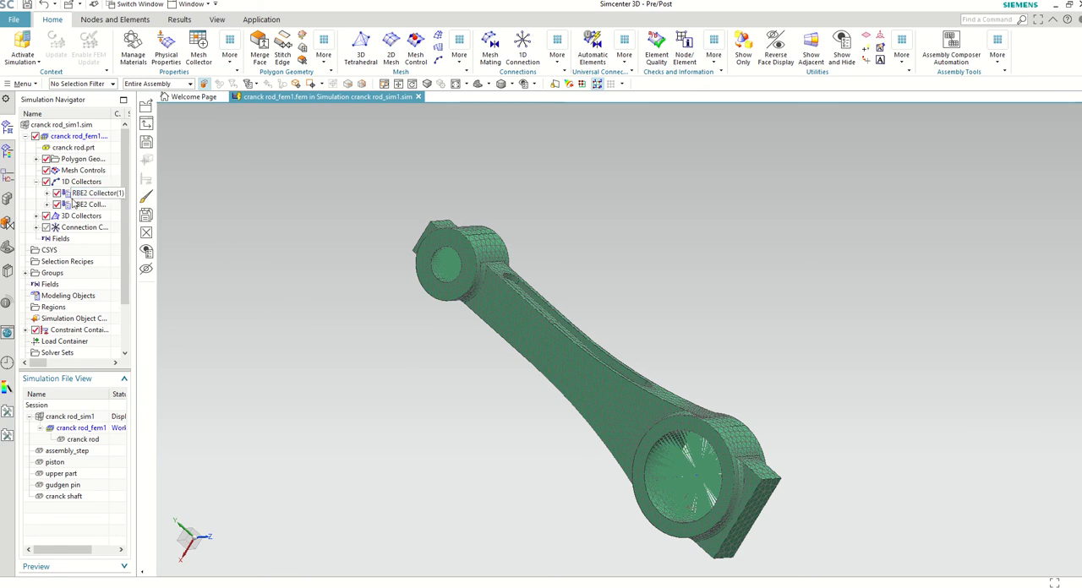
Step: Hide and redisplay each RBE2 collector in turn to examine the rigid connections in the connecting rod's two bores
click(57, 194)
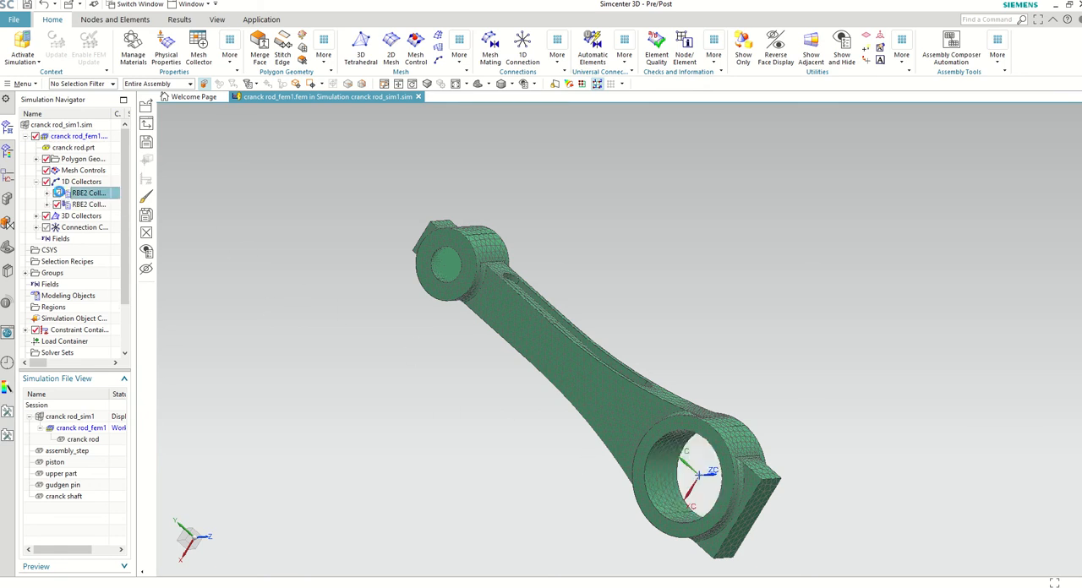
click(58, 193)
click(58, 194)
click(58, 194)
click(56, 206)
click(57, 207)
click(57, 206)
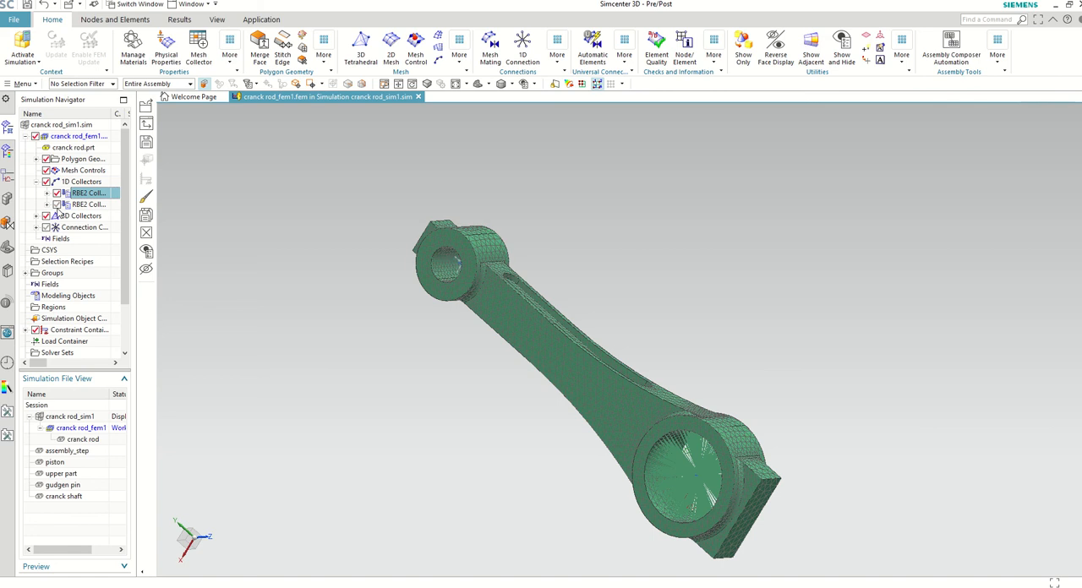
click(56, 206)
scroll(414, 318, down, 2)
middle_drag(415, 324, 429, 306)
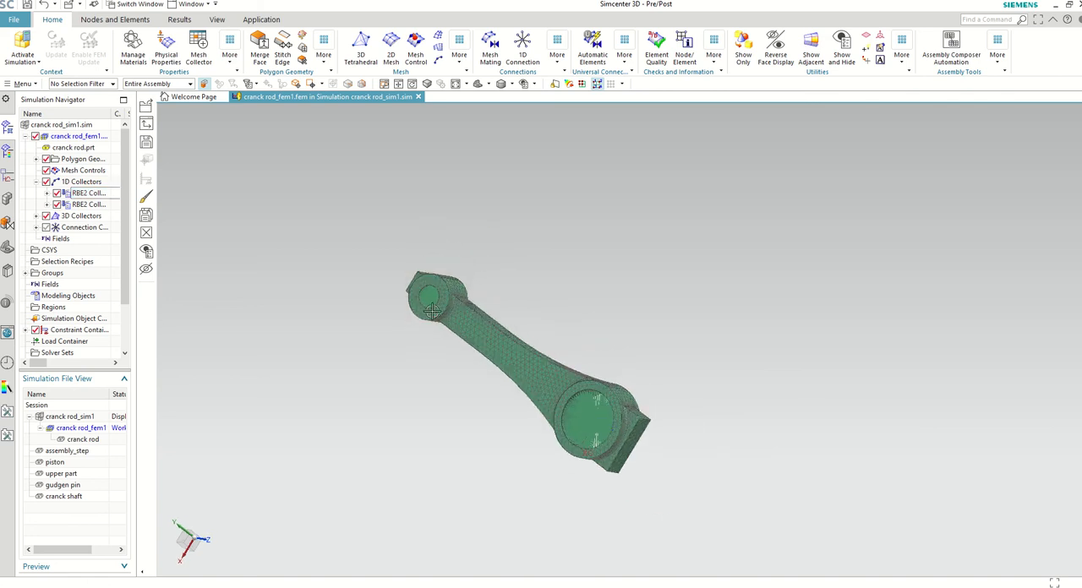
scroll(429, 306, up, 3)
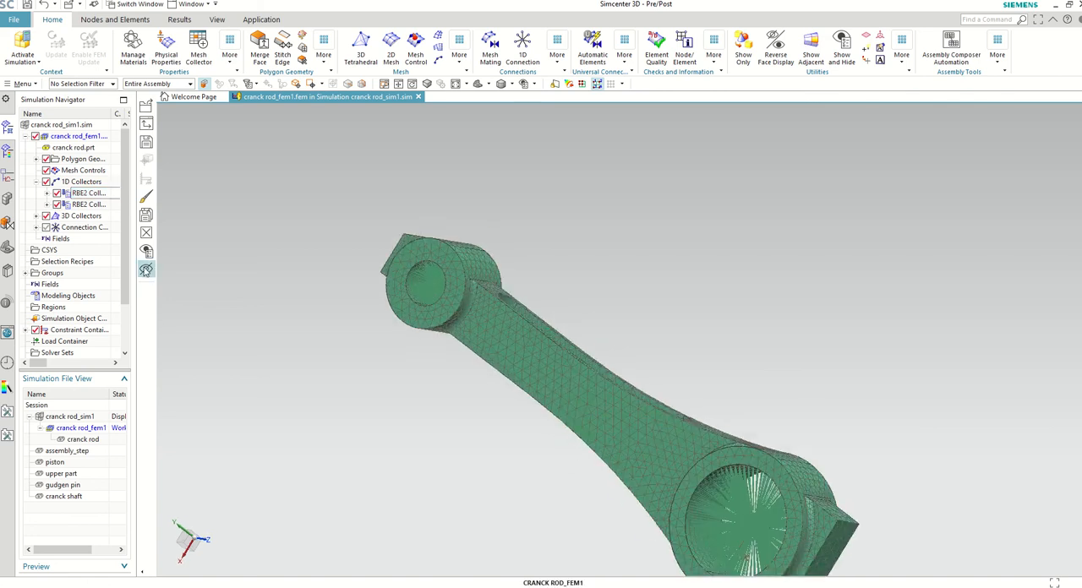
Step: Expand the 3D collectors and toggle the visibility of Solid(1) to compare the solid mesh with the underlying geometry
click(36, 217)
click(89, 227)
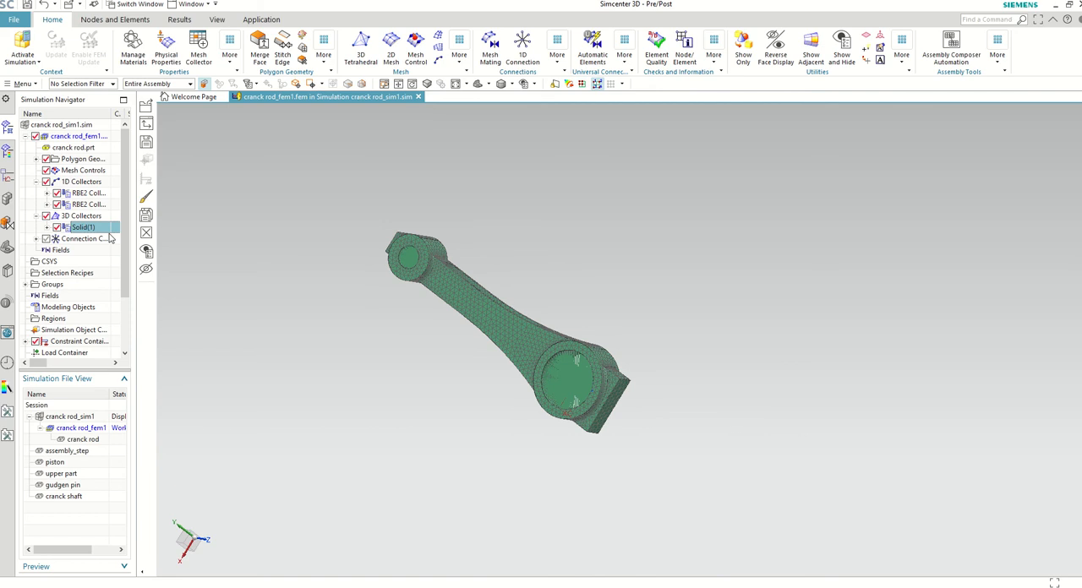
click(58, 229)
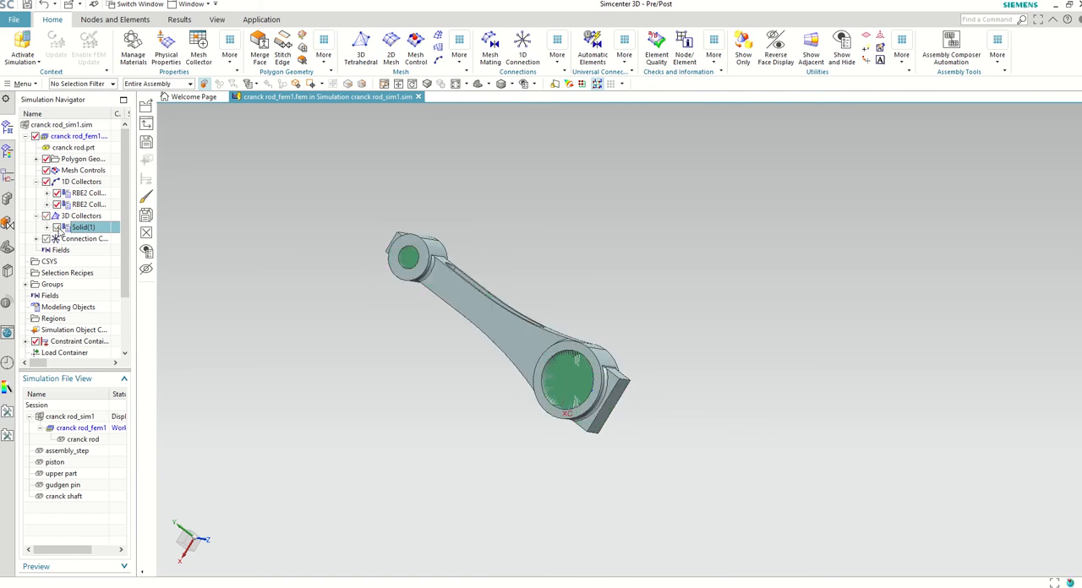
click(58, 229)
click(57, 229)
click(57, 229)
click(58, 229)
click(58, 229)
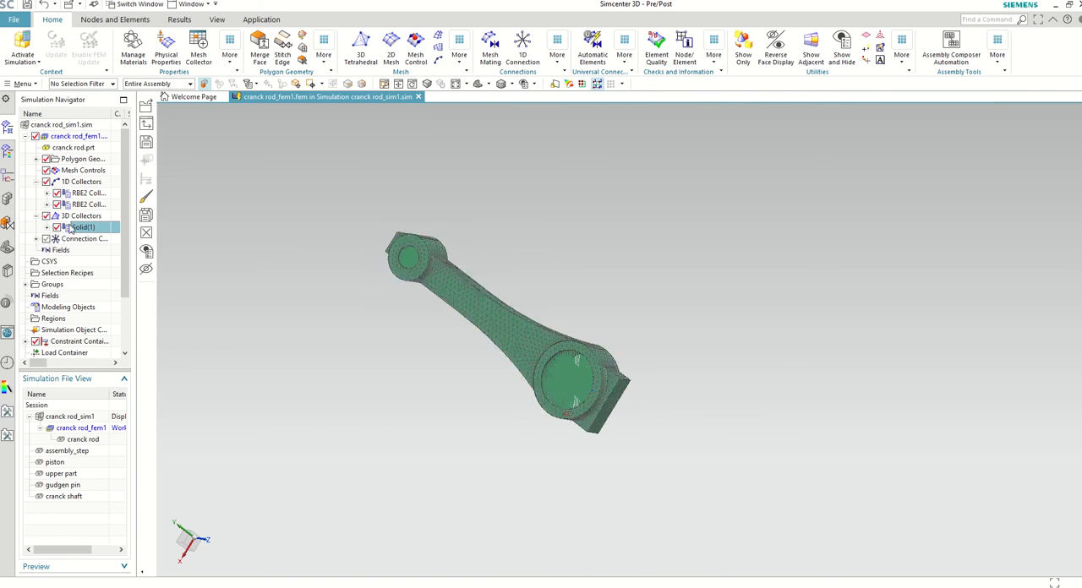
Step: Inspect the Solid(1) mesh collector and the material and options of its PSOLID1 property, leaving them as set
right_click(78, 232)
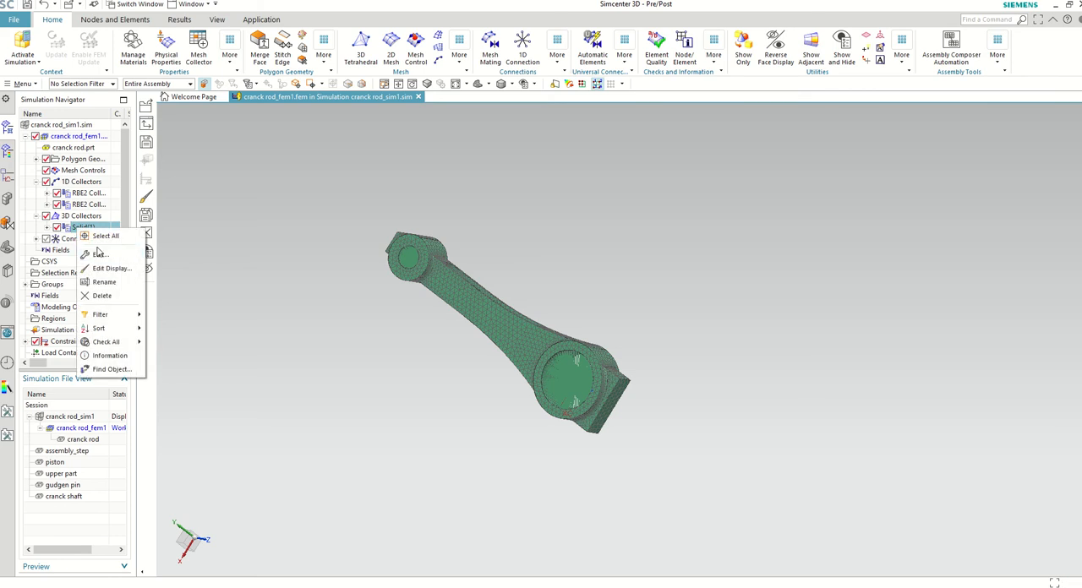
click(99, 255)
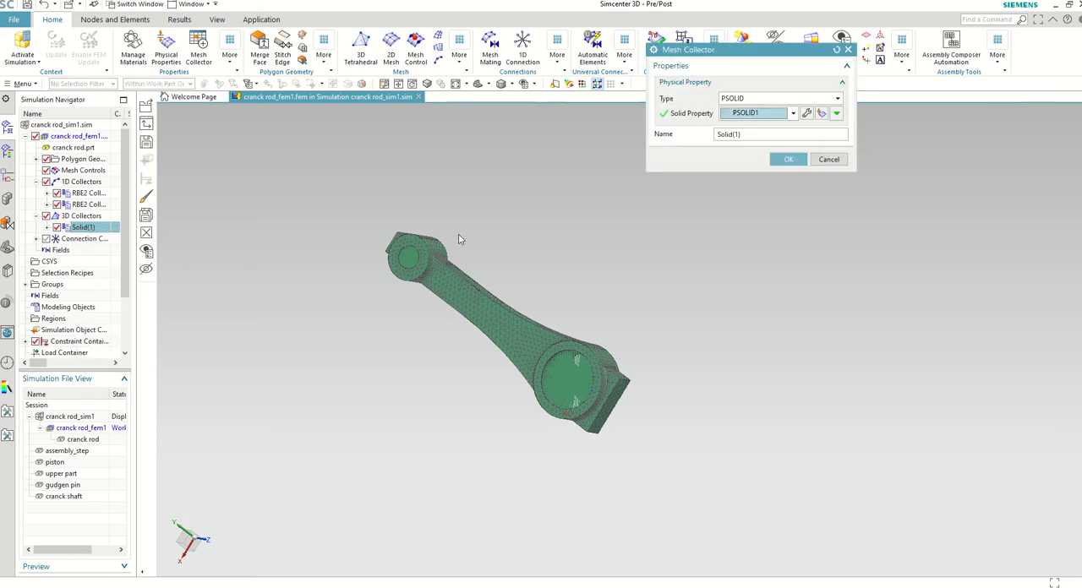
click(807, 114)
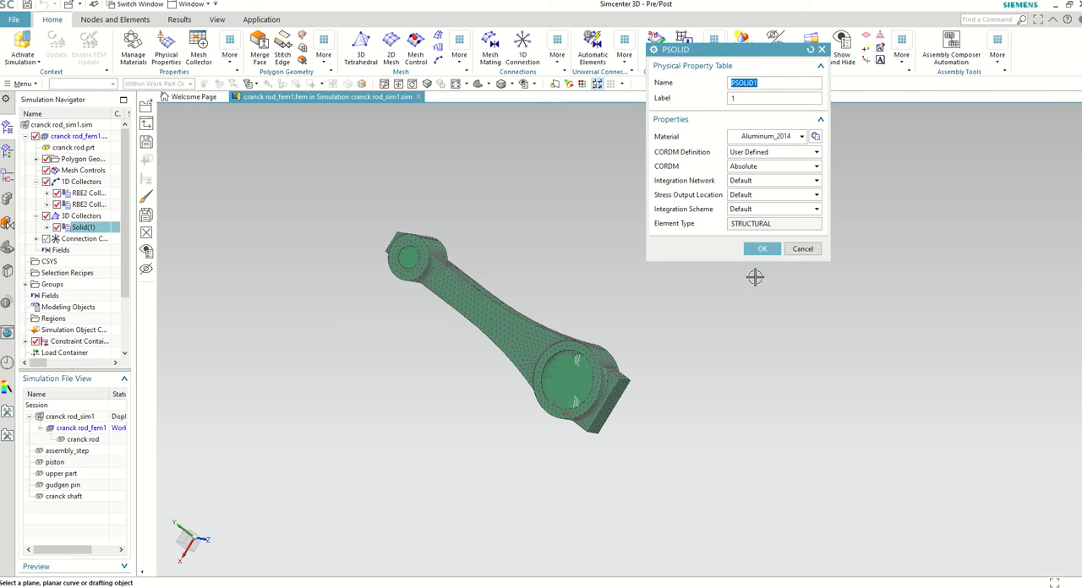
click(761, 248)
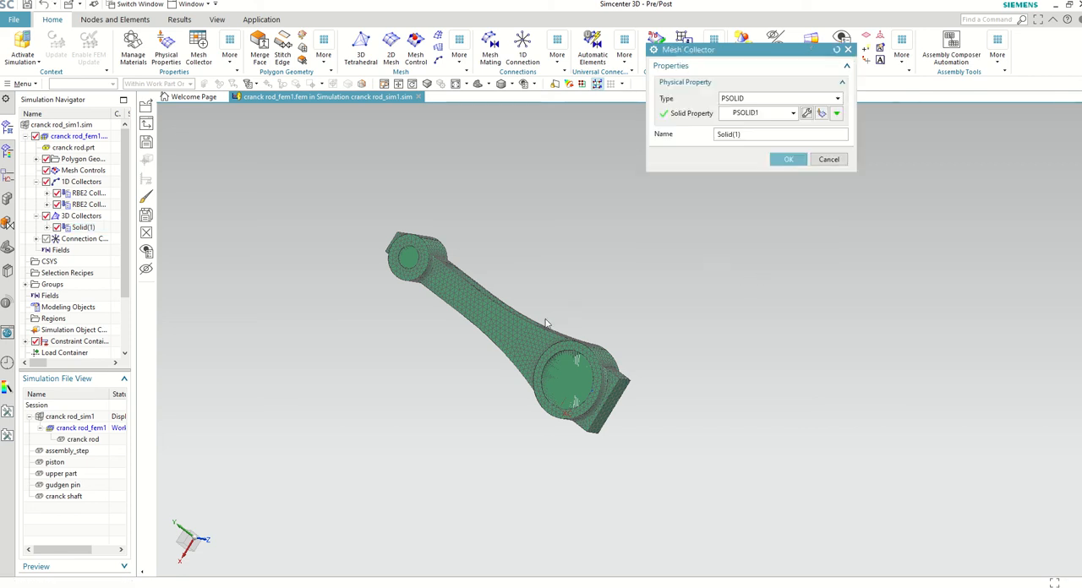
click(788, 160)
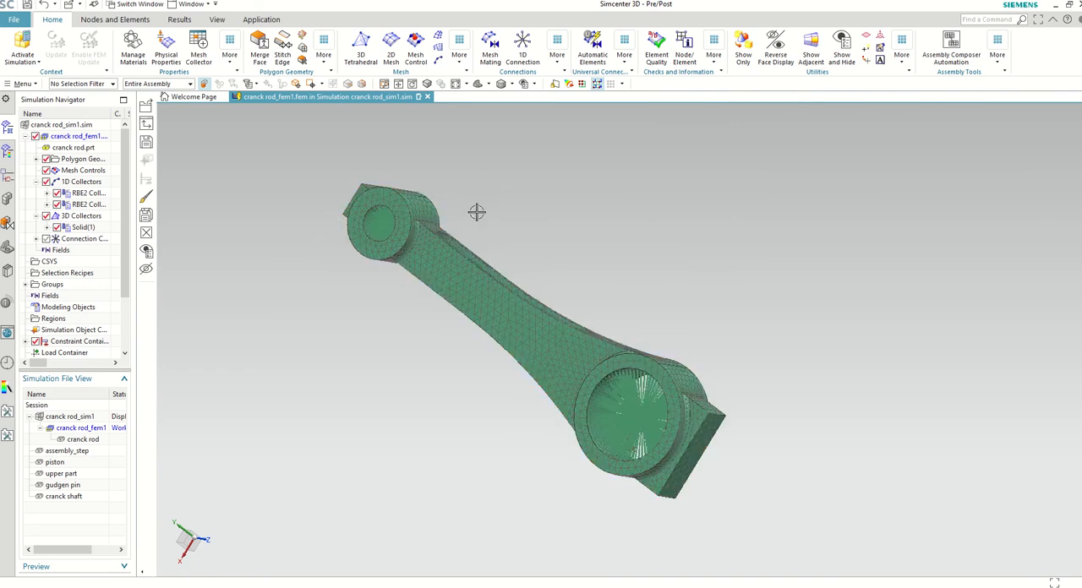
Step: Return to the cranck rod_sim1.sim simulation and expand its constraint container
middle_drag(476, 213, 446, 217)
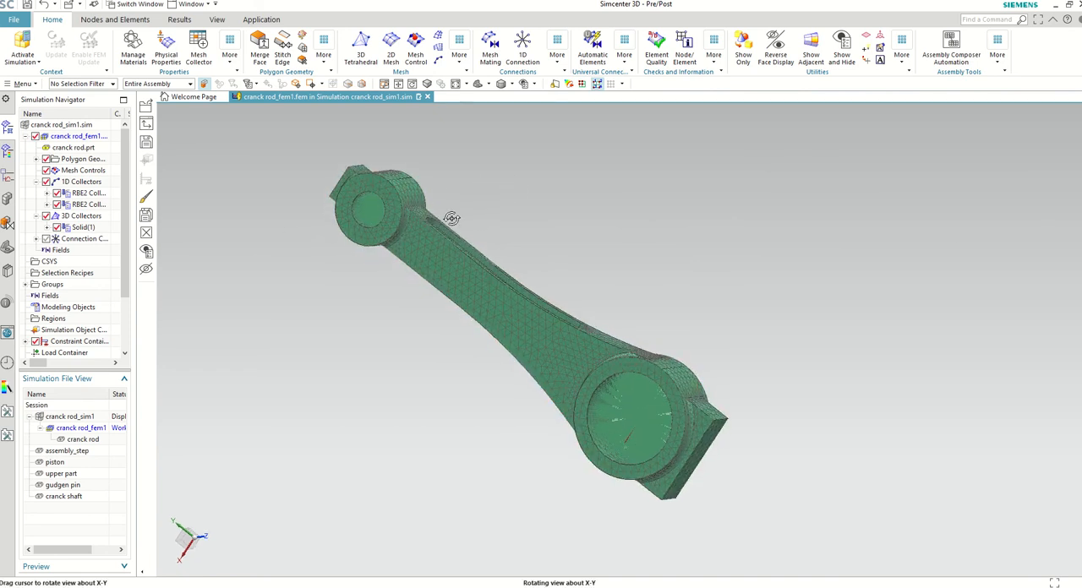
double_click(75, 127)
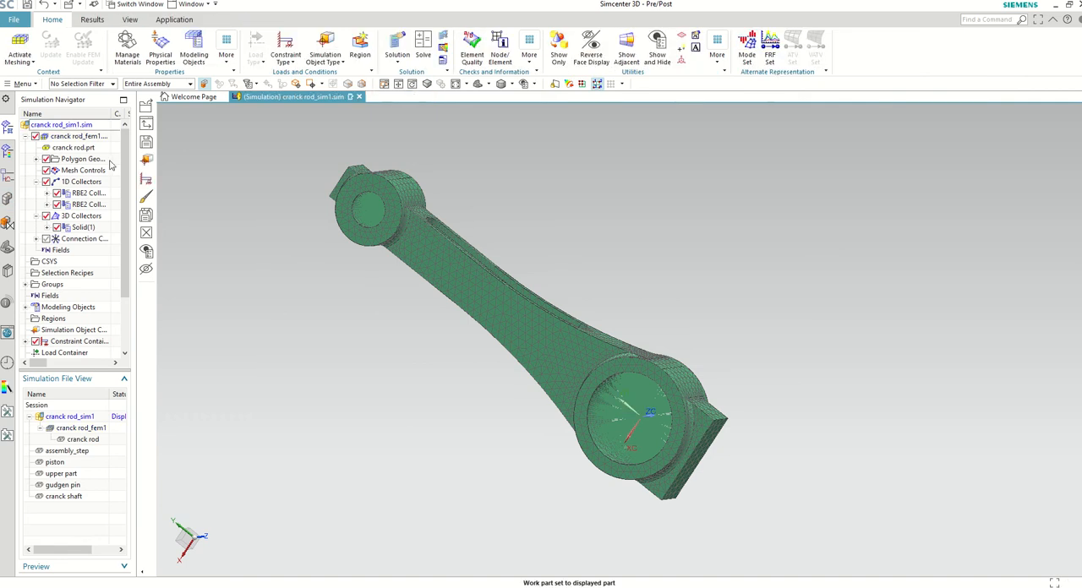
scroll(116, 254, down, 2)
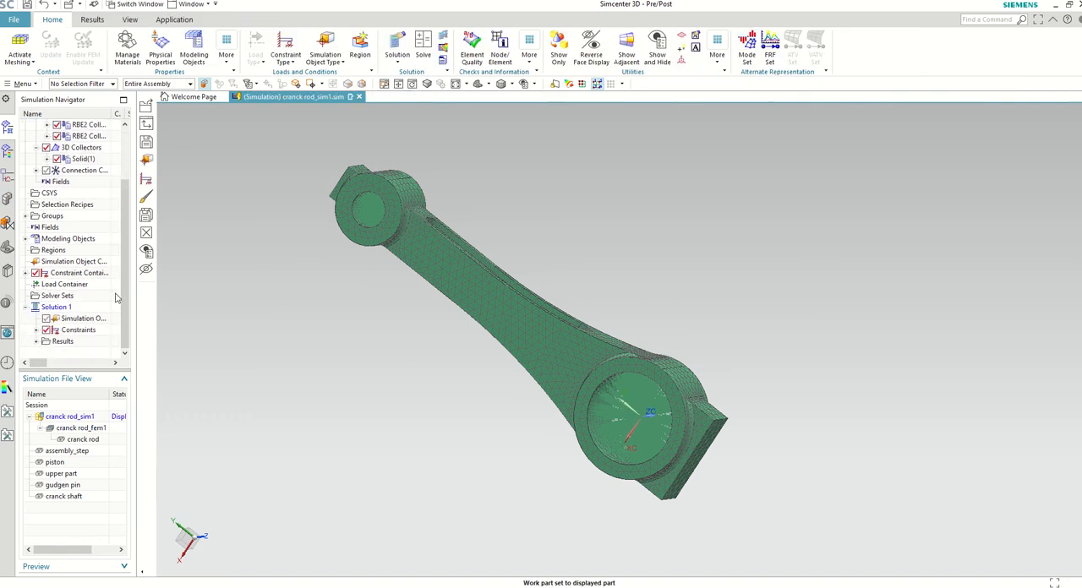
click(26, 274)
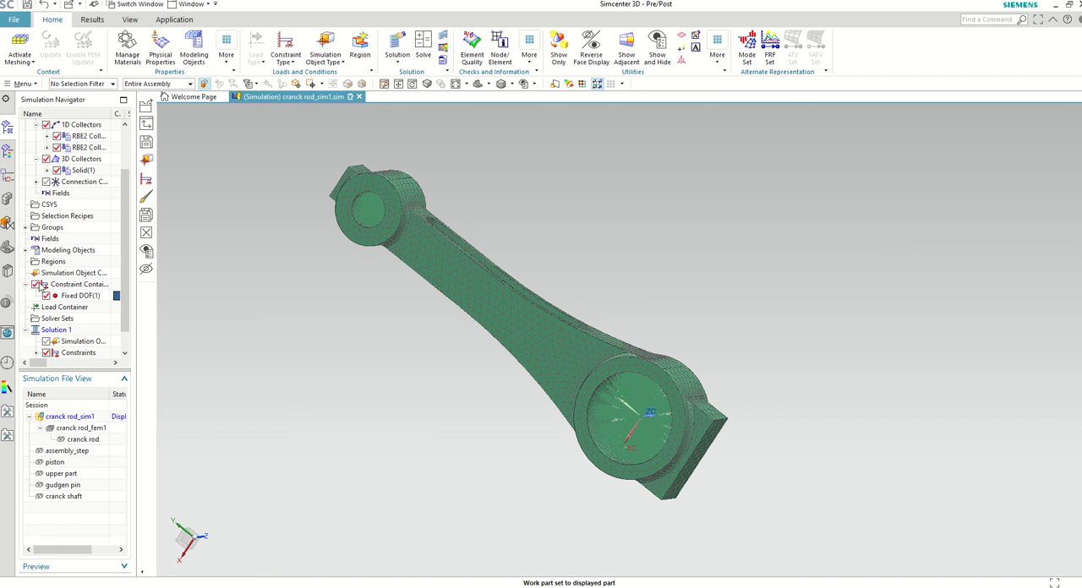
Step: Review the degrees of freedom and constrained objects of Fixed DOF(1) at both bores of the connecting rod, then accept the constraint
click(70, 297)
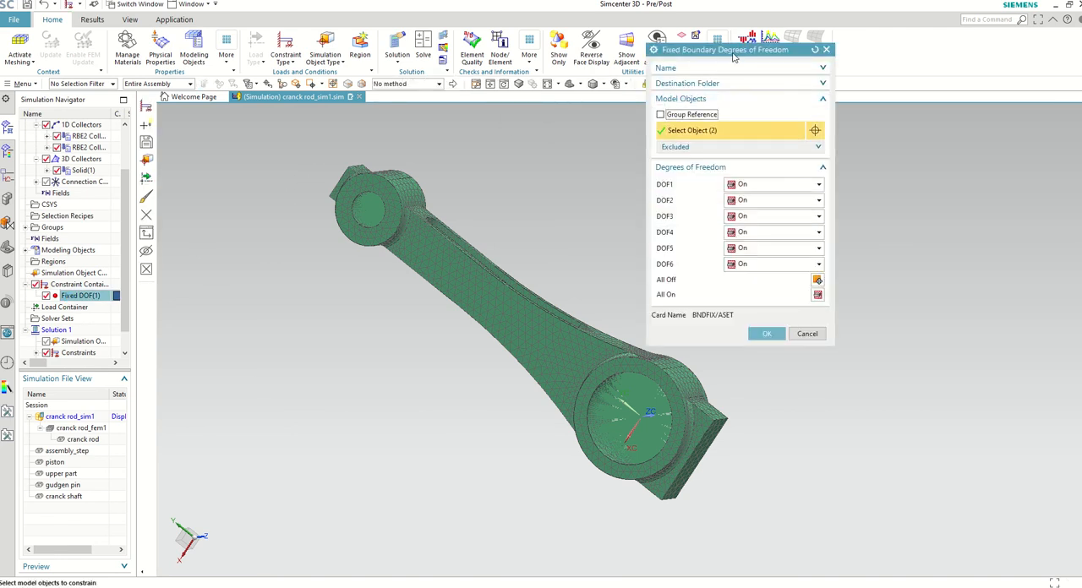
scroll(523, 338, up, 2)
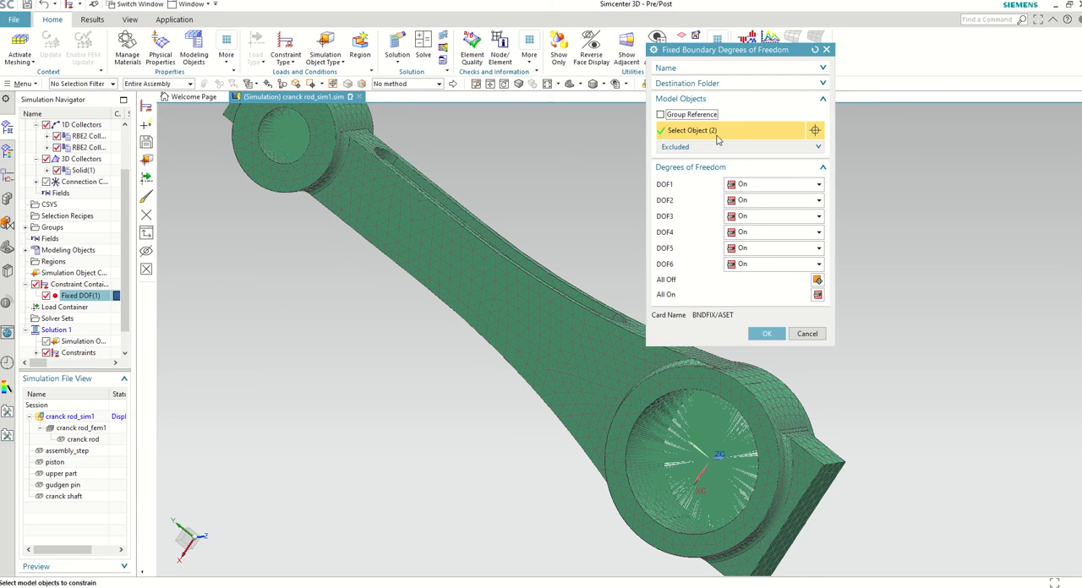
scroll(752, 443, up, 2)
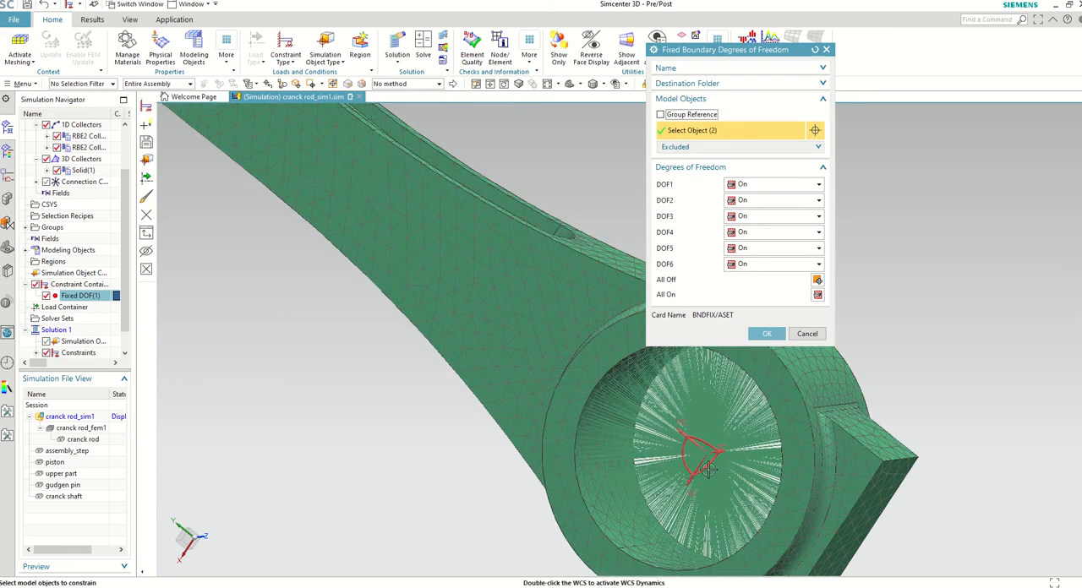
scroll(709, 470, down, 5)
scroll(612, 329, up, 5)
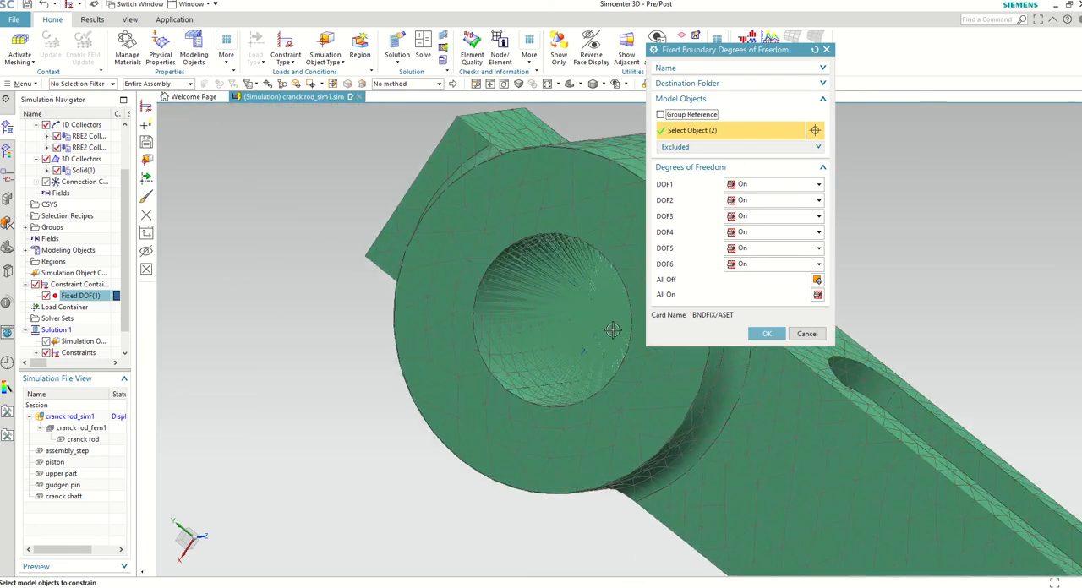
middle_drag(613, 330, 683, 294)
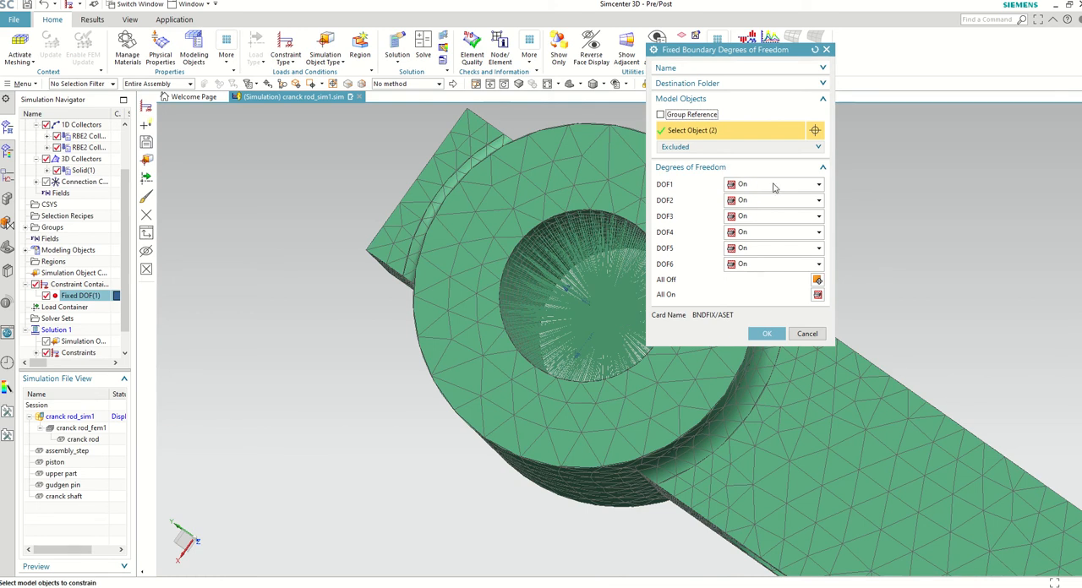
click(775, 338)
Step: Open the Solution 1 results, list the structural modes, and expand Mode 7
scroll(338, 265, down, 9)
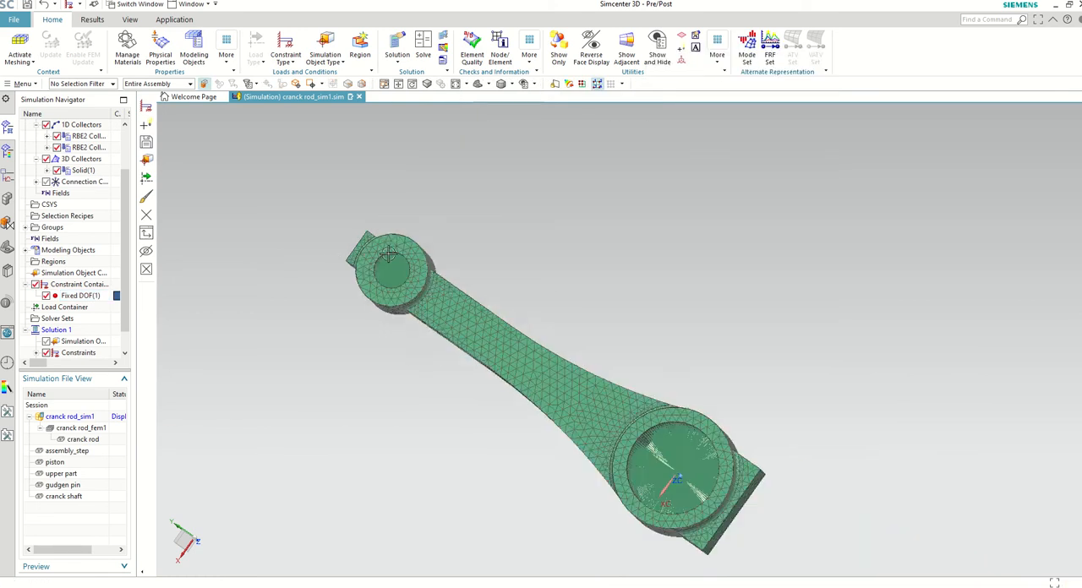
middle_drag(414, 282, 409, 323)
scroll(352, 251, up, 4)
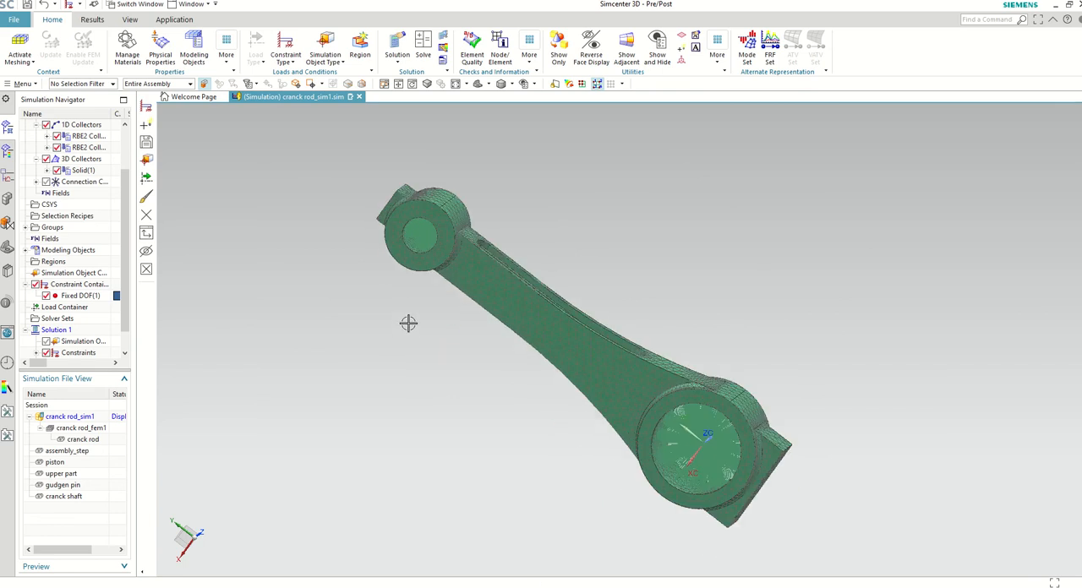
mouse_move(442, 222)
middle_down()
mouse_move(442, 206)
mouse_move(452, 240)
middle_up()
scroll(63, 284, down, 1)
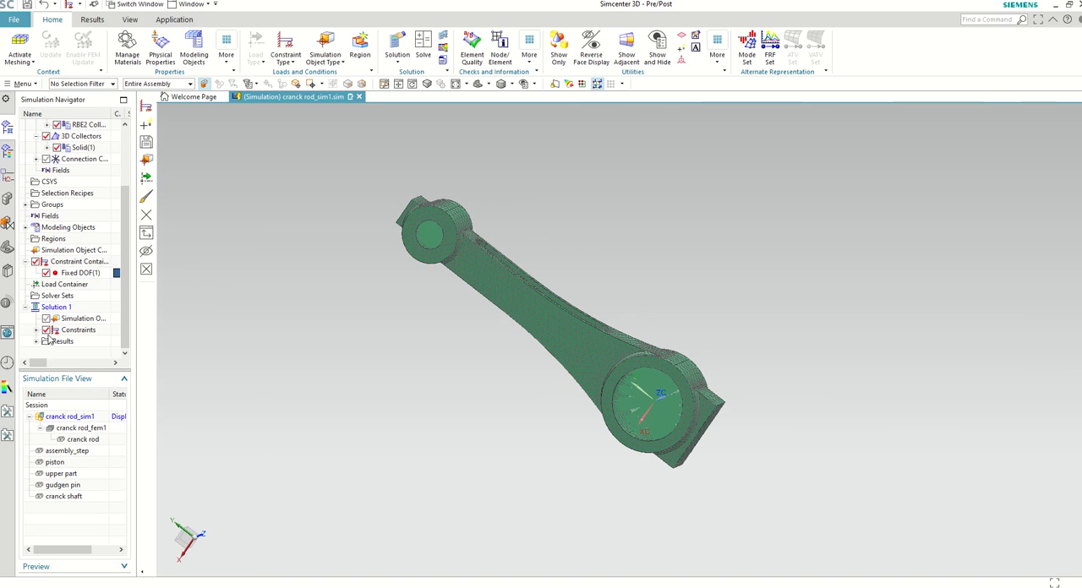
double_click(68, 342)
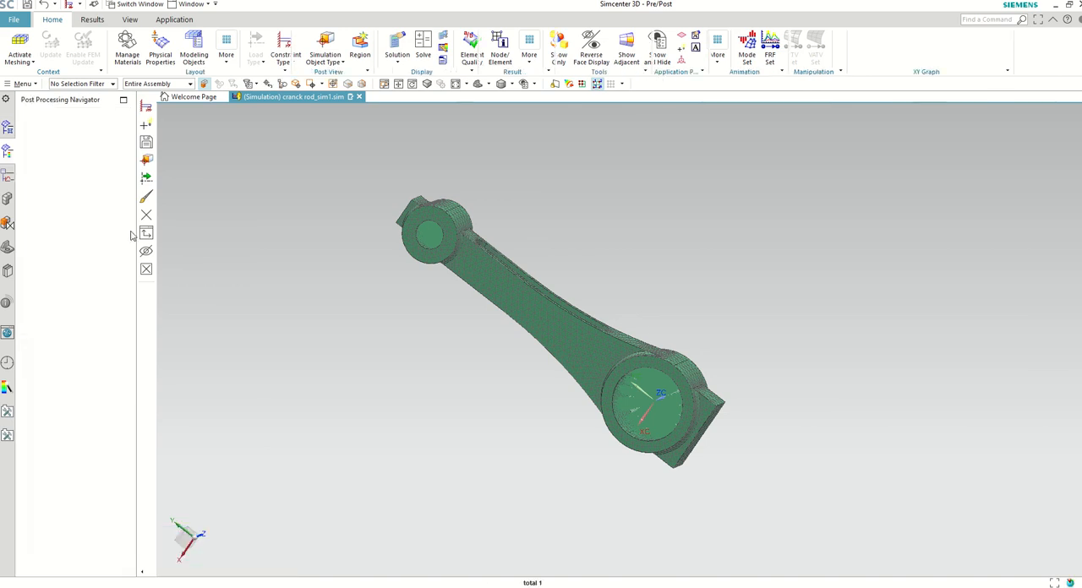
click(37, 148)
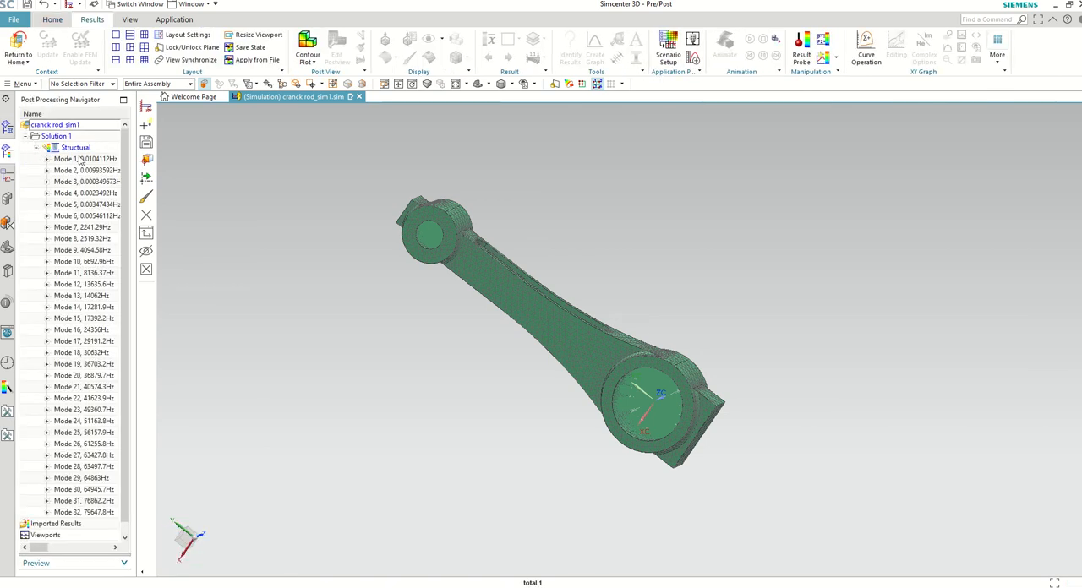
click(47, 228)
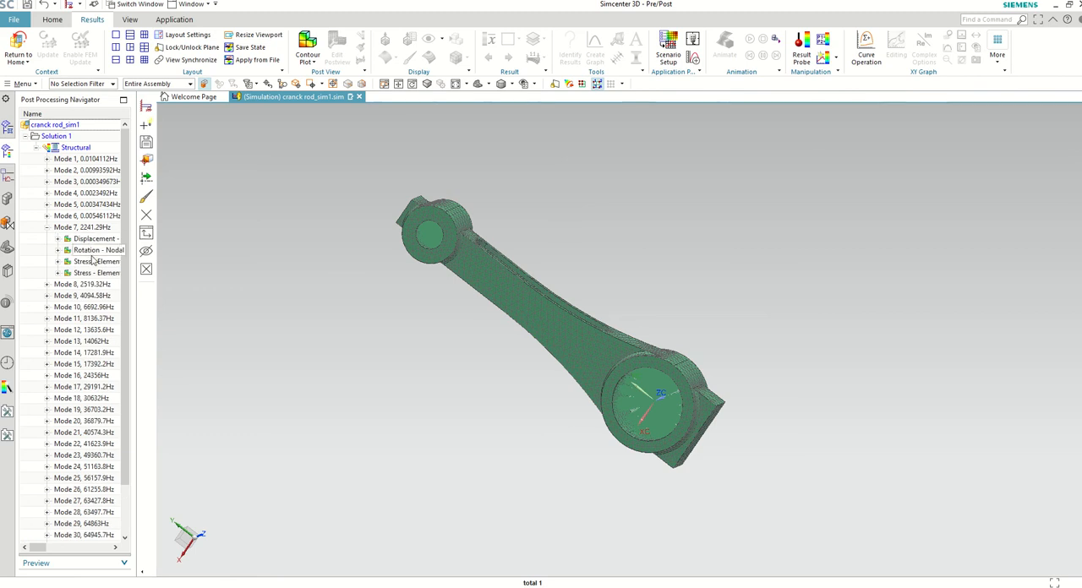
Step: Plot the elemental von Mises stress of Mode 7, and step through the following mode shapes up to Mode 24
double_click(93, 262)
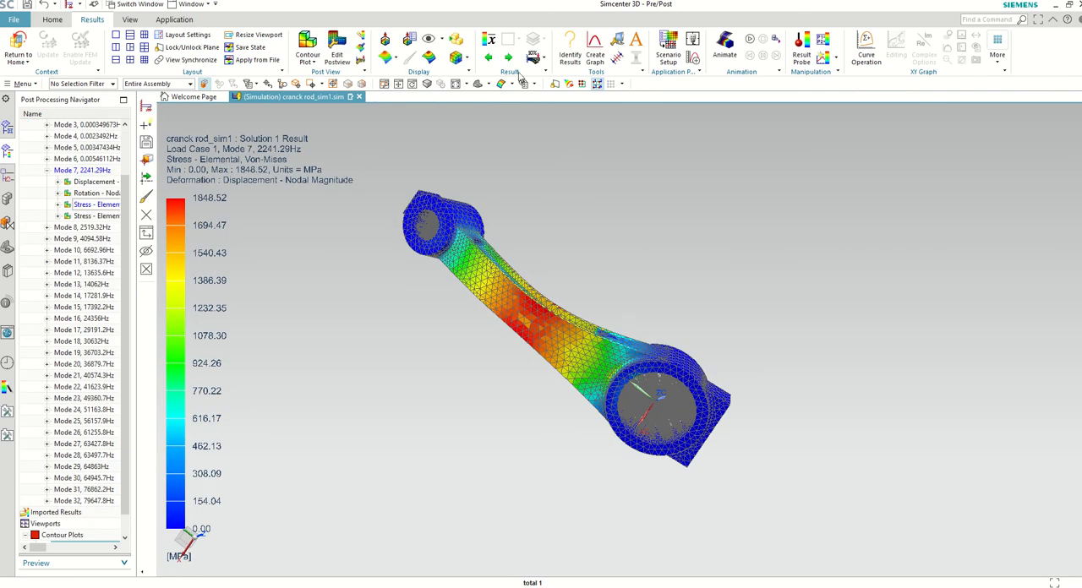
click(508, 58)
click(508, 57)
click(508, 57)
click(508, 58)
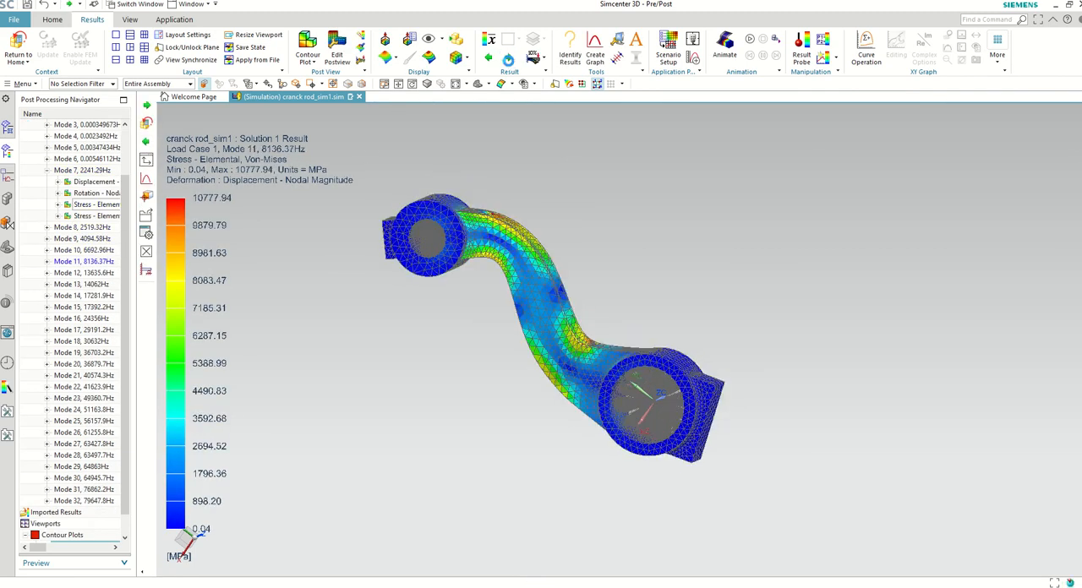
click(509, 57)
click(508, 58)
click(509, 57)
click(508, 58)
click(508, 58)
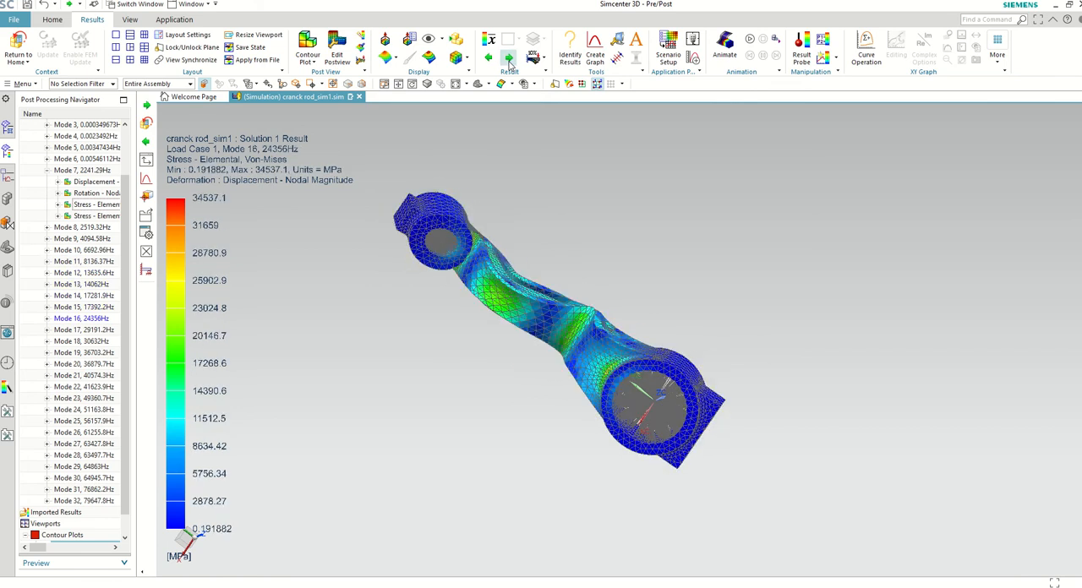
click(508, 59)
click(508, 60)
click(508, 59)
click(508, 59)
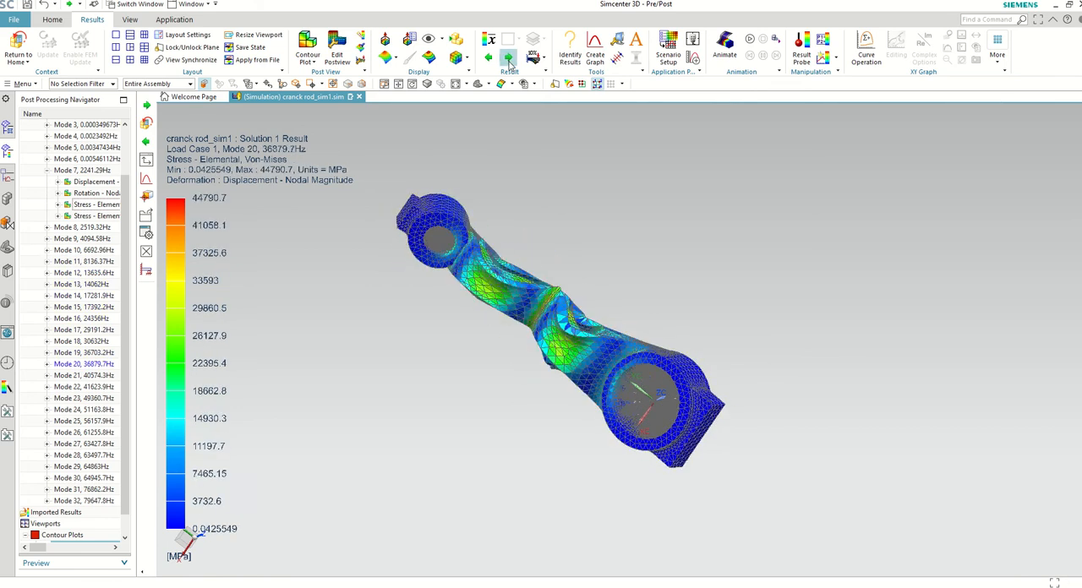
click(509, 58)
click(508, 59)
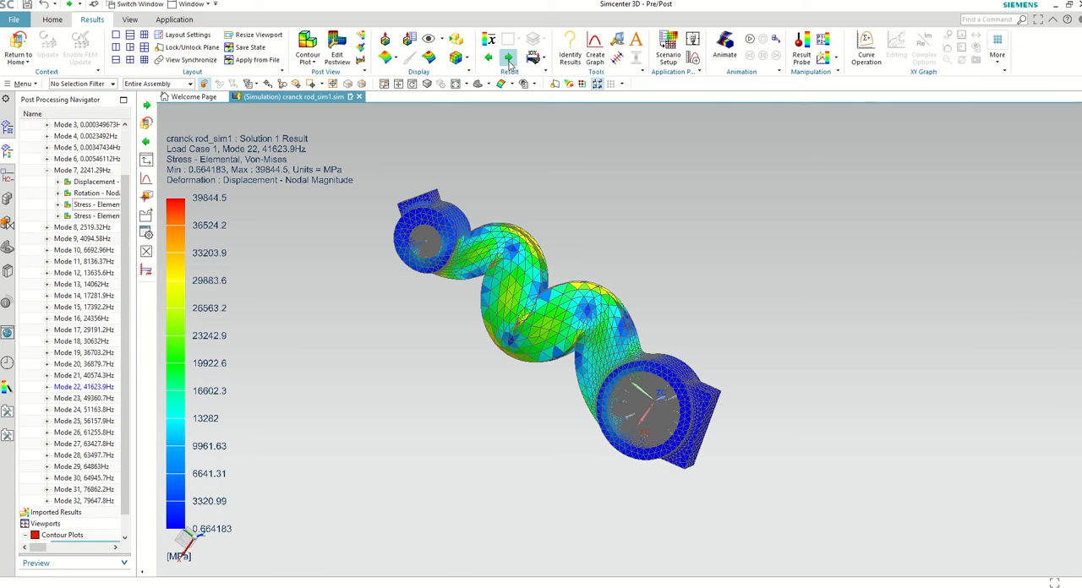
click(509, 60)
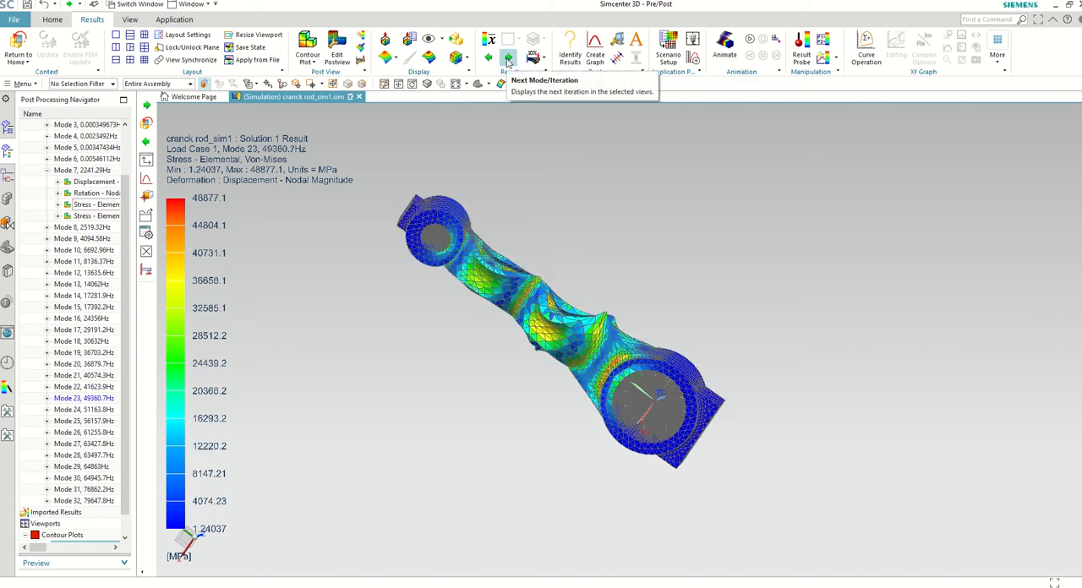
click(508, 58)
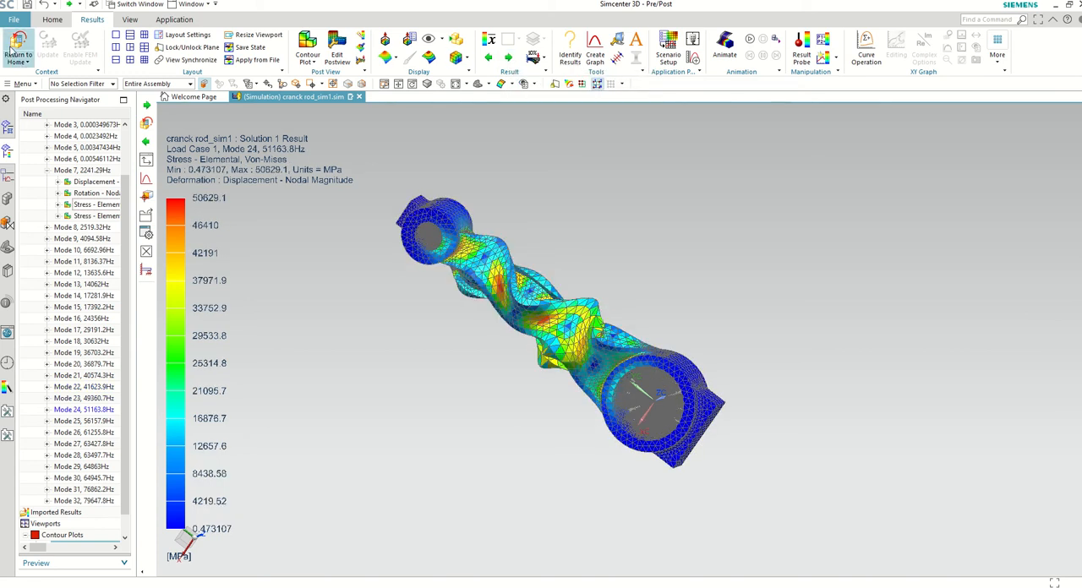
Step: Leave the modal results display and return to the connecting rod's simulation model
click(17, 44)
middle_drag(533, 312, 520, 292)
scroll(527, 268, up, 1)
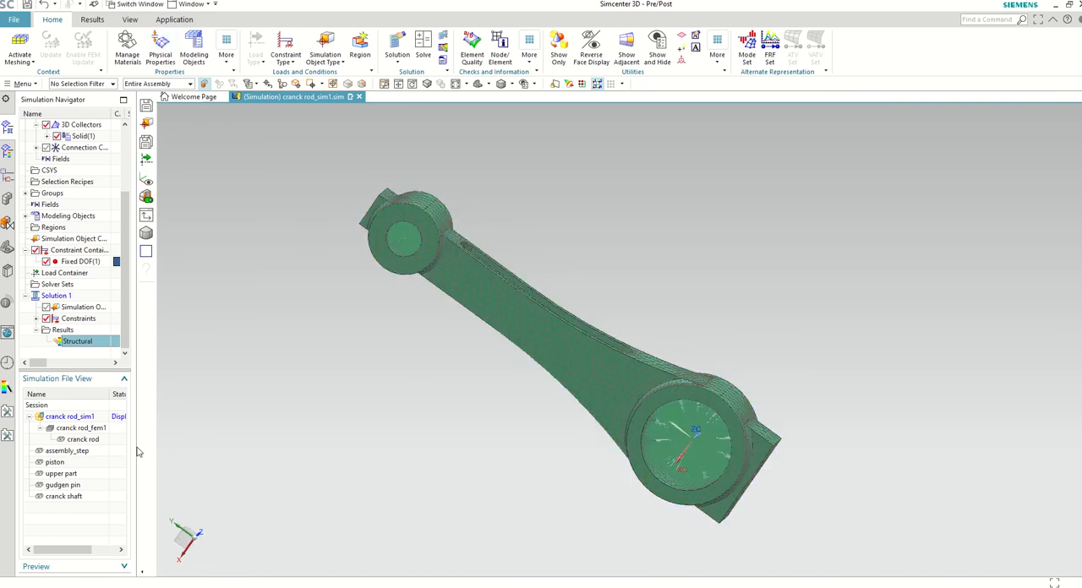
key(alt+Tab)
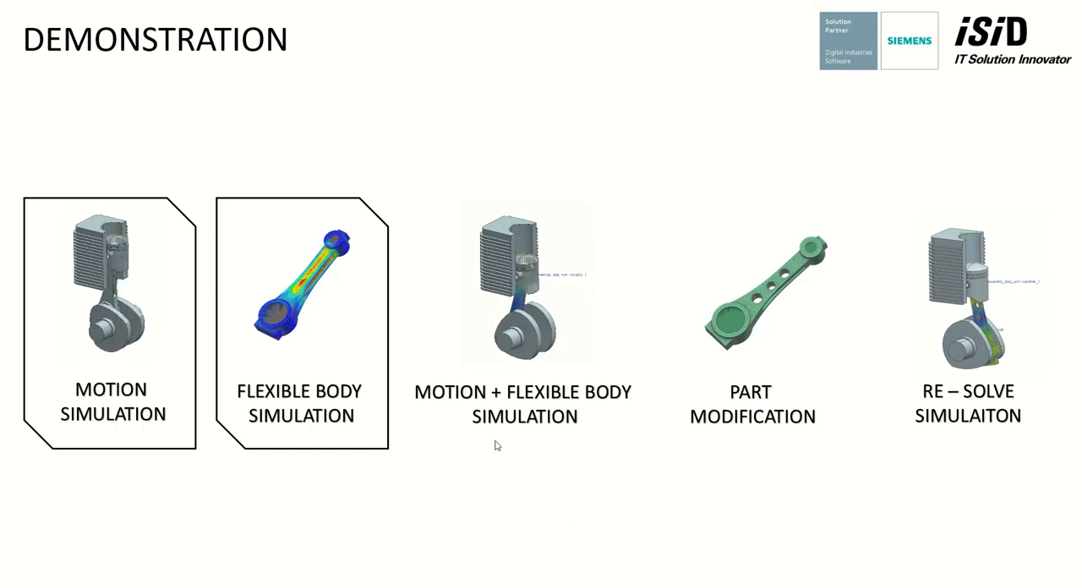
click(570, 522)
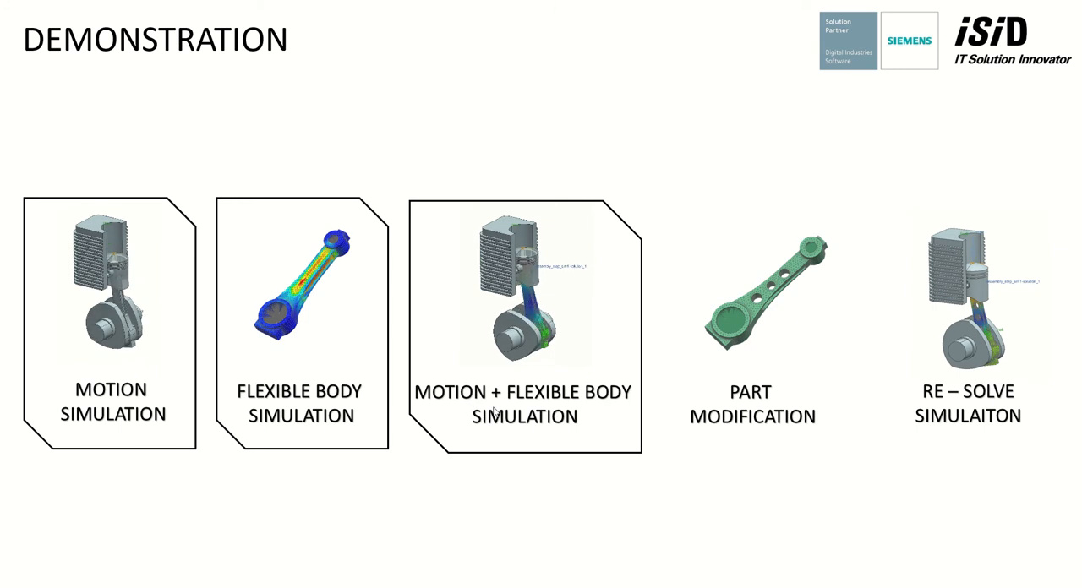
key(alt+Tab)
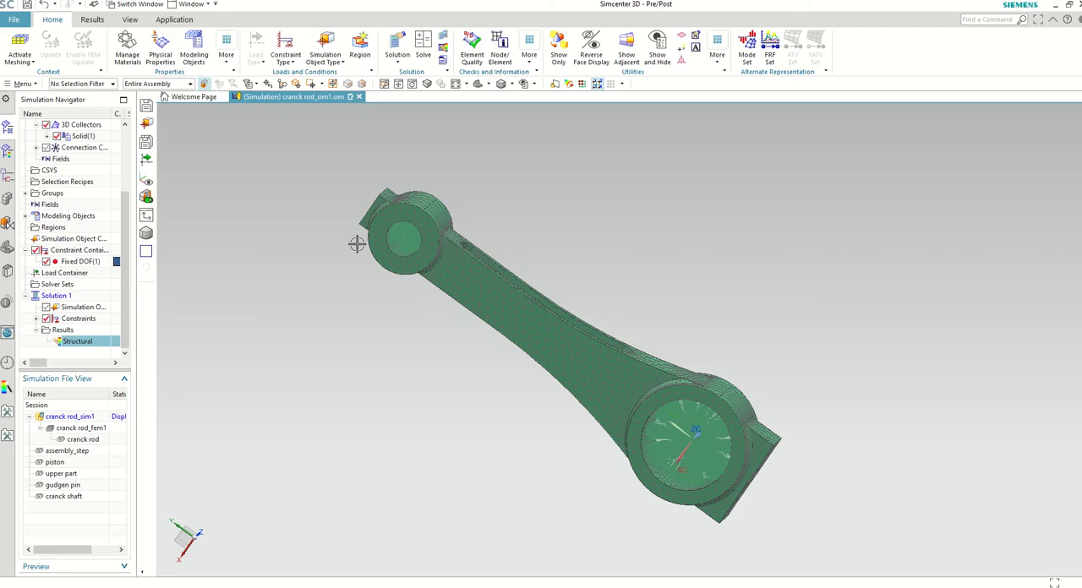
Step: Switch to the assembly_step_motion1 simulation of the piston and crankshaft assembly
click(191, 4)
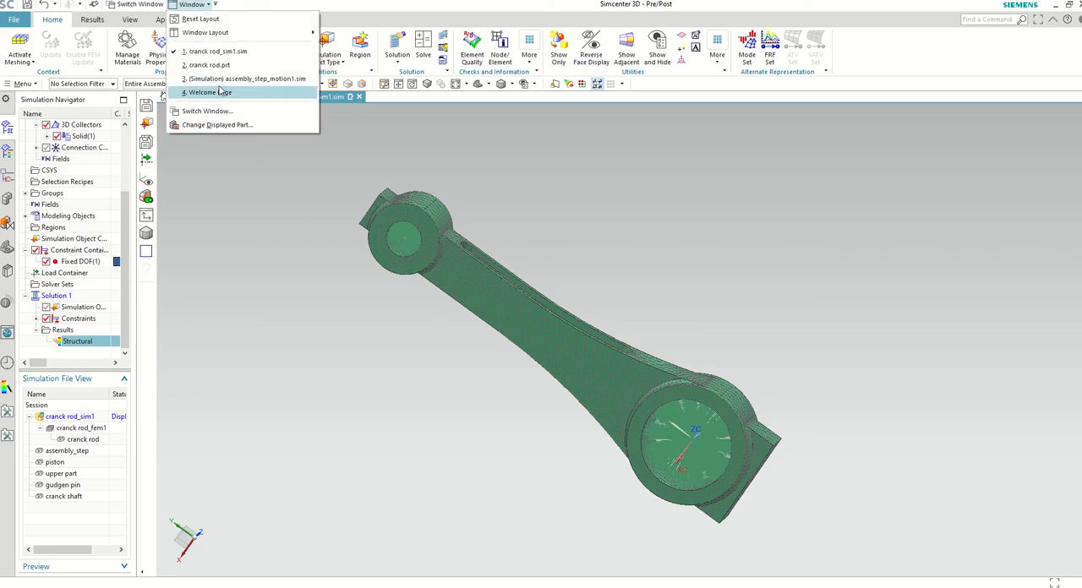
click(218, 80)
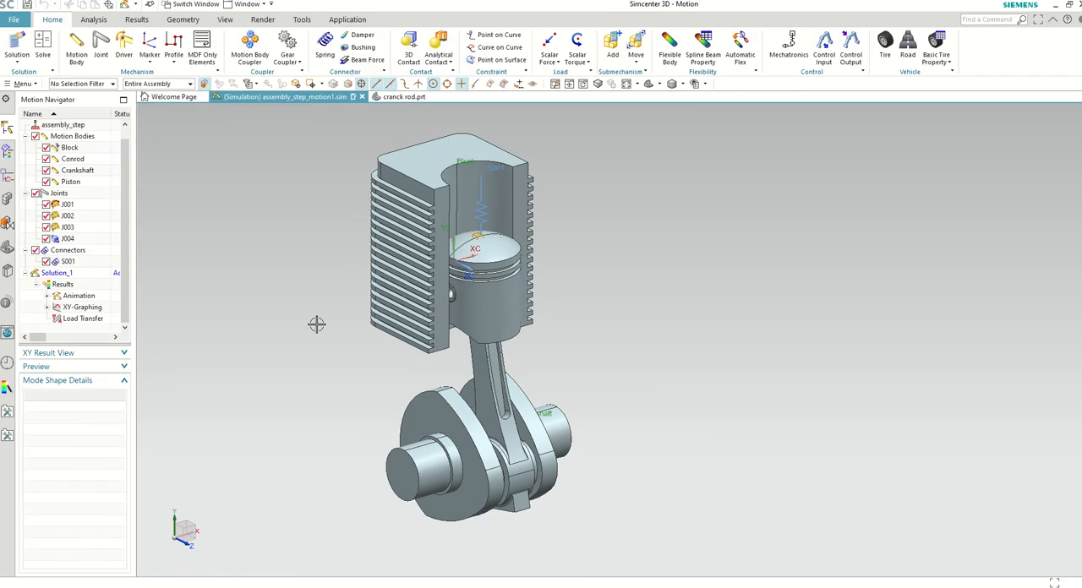
middle_drag(319, 338, 296, 323)
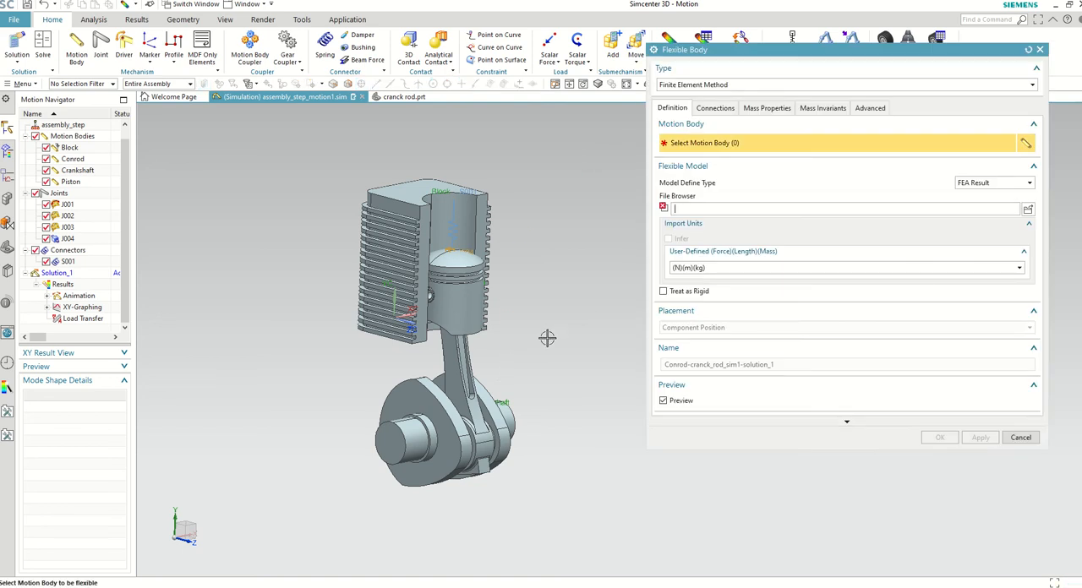
Step: Make the Conrod motion body flexible by the Finite Element Method, using the FEA result file cranck_rod_sim1-solution_1.op2
scroll(503, 383, down, 3)
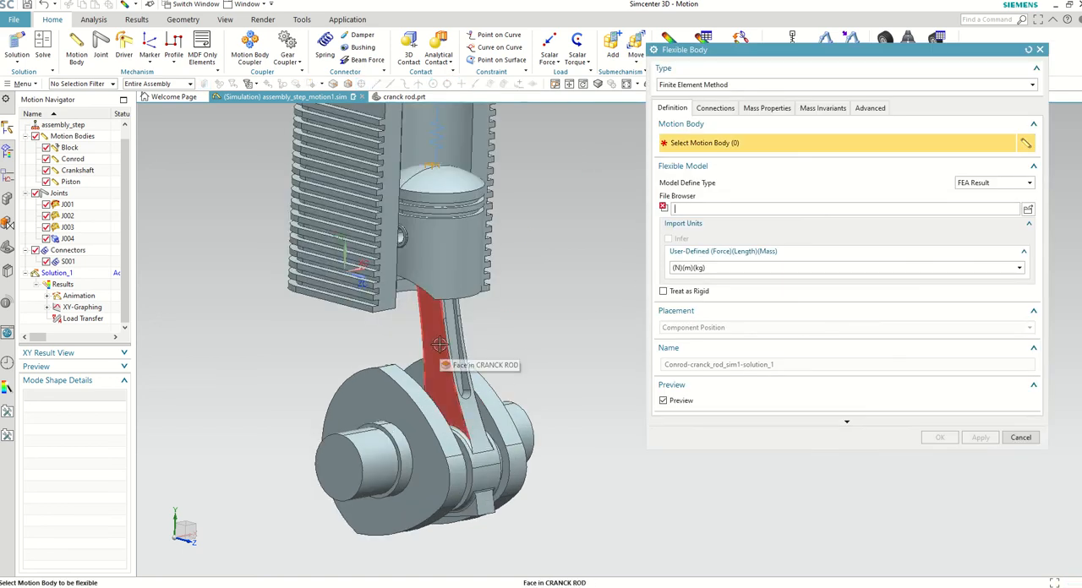
click(448, 353)
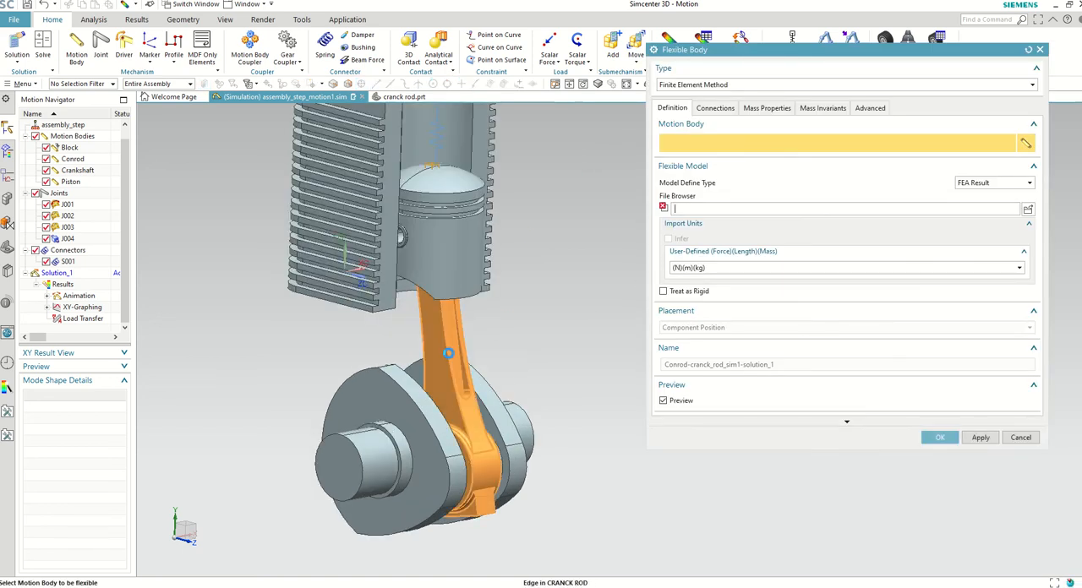
click(1028, 209)
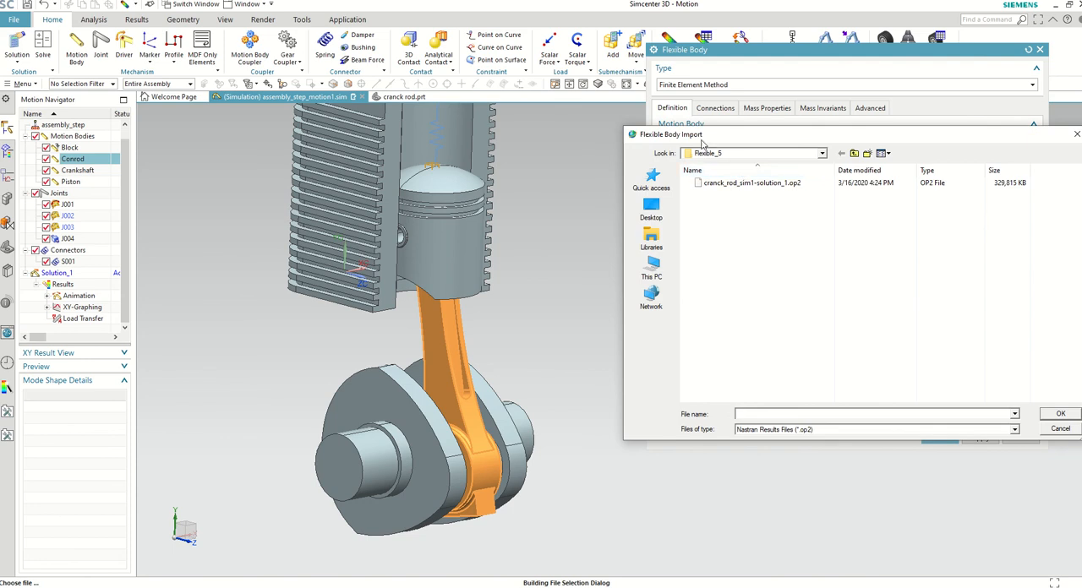
click(676, 180)
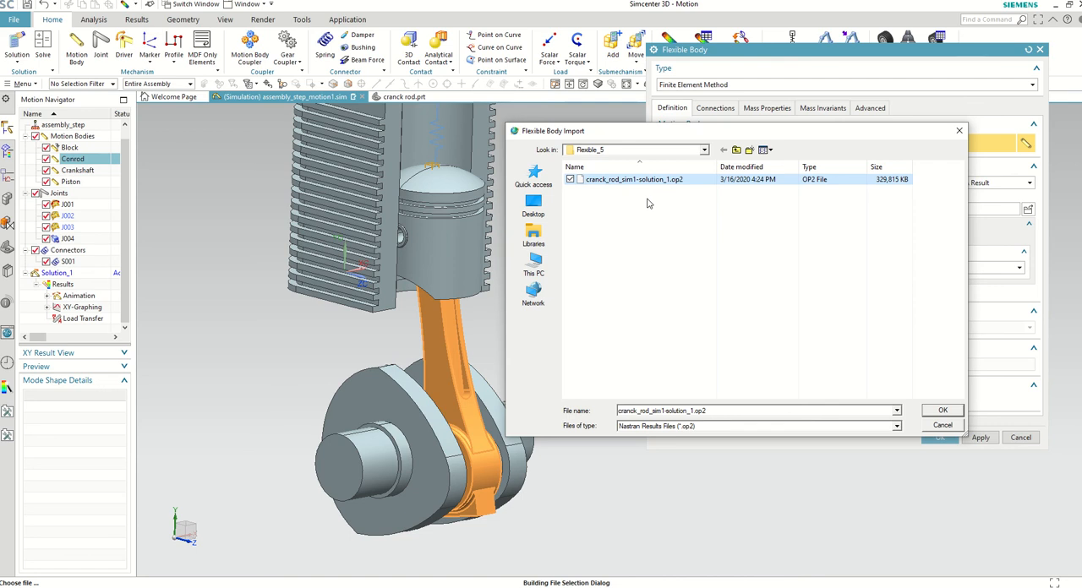
click(943, 410)
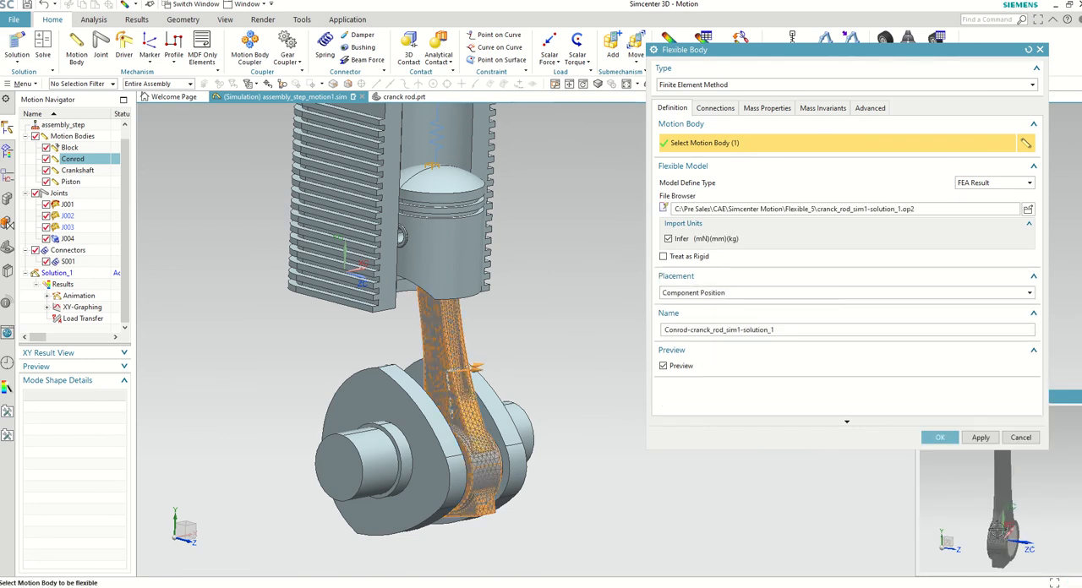
click(940, 437)
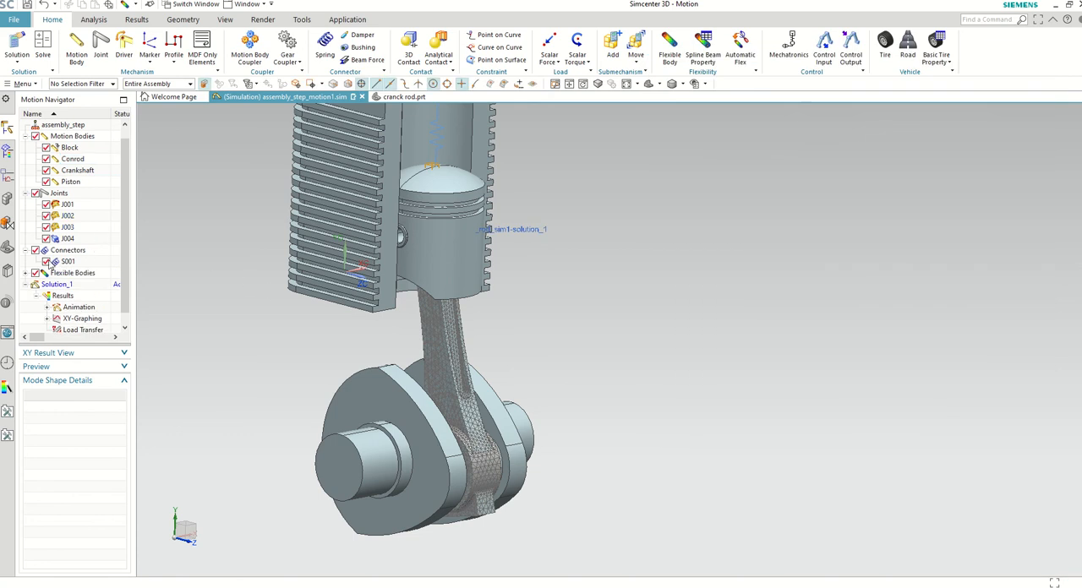
Step: Expand the flexible bodies list and examine the meshed connecting rod within the assembly
click(26, 273)
scroll(537, 329, down, 2)
middle_drag(536, 329, 560, 338)
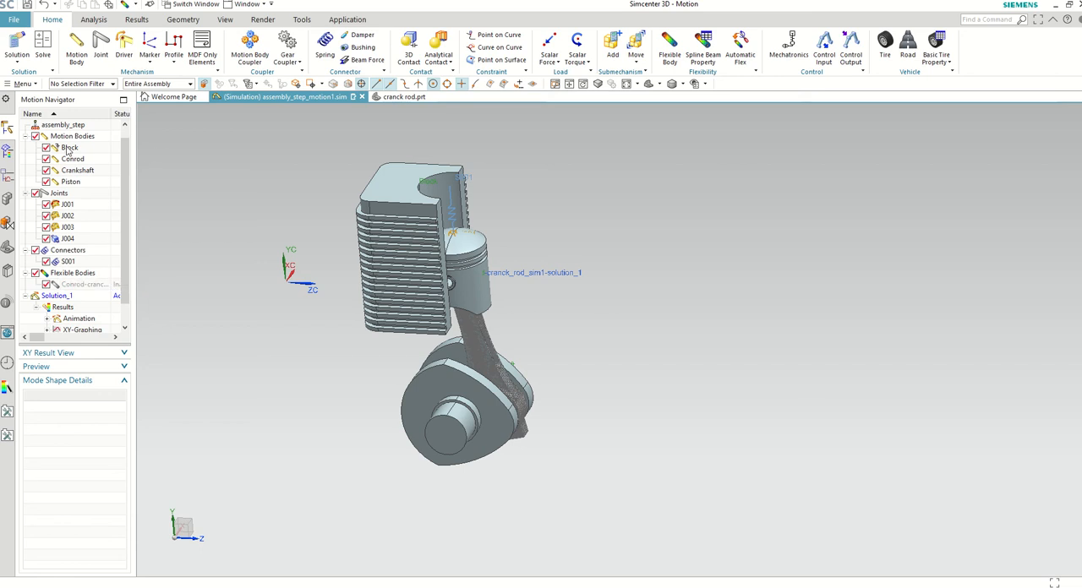
Step: Create and solve a Flexible Body Kinematics/Dynamics solution over 3 s with 100 steps and gravity along negative Y
drag(126, 198, 129, 158)
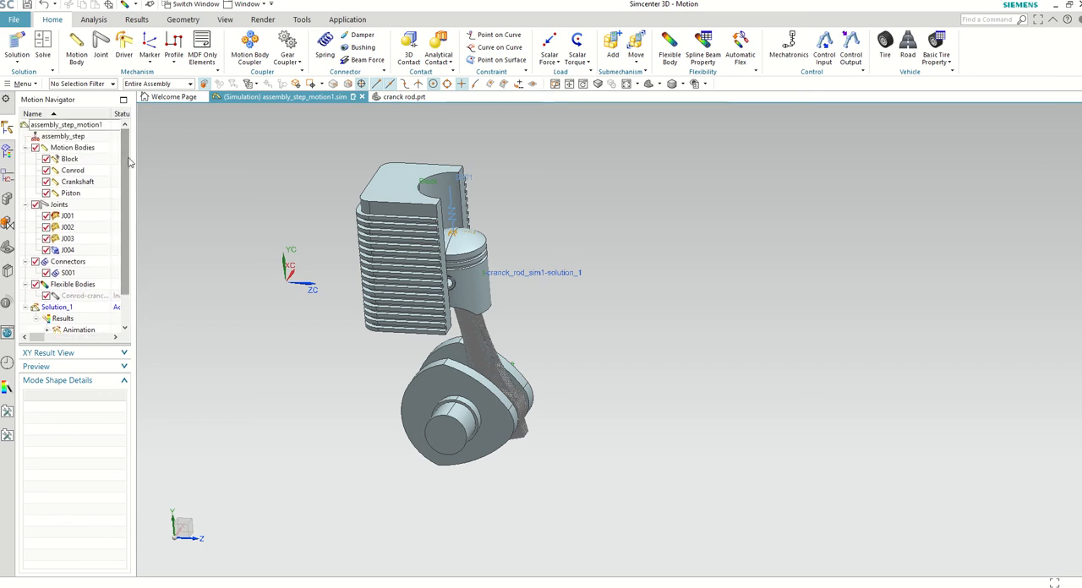
right_click(81, 126)
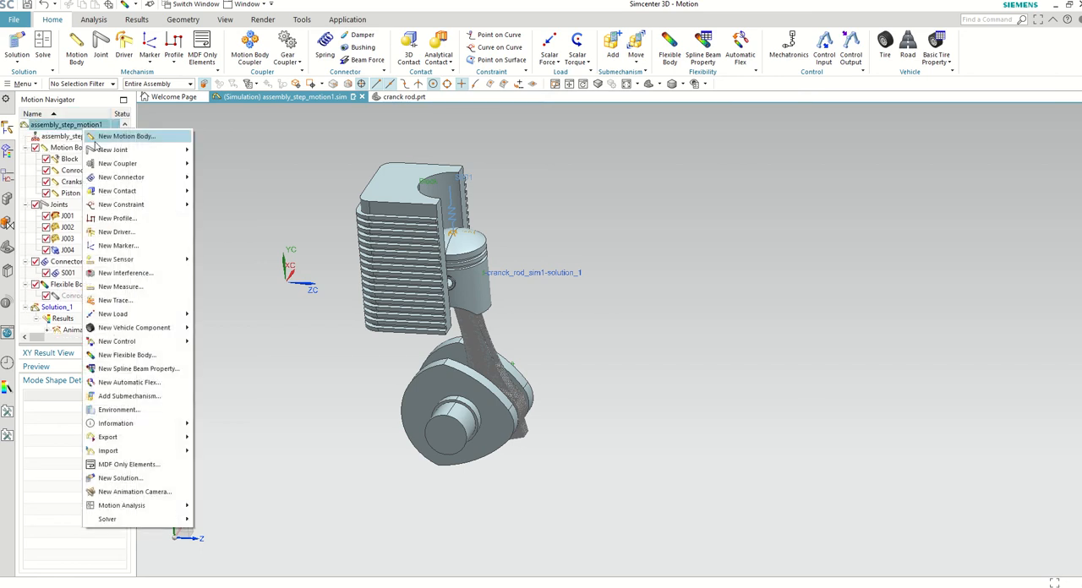
click(162, 478)
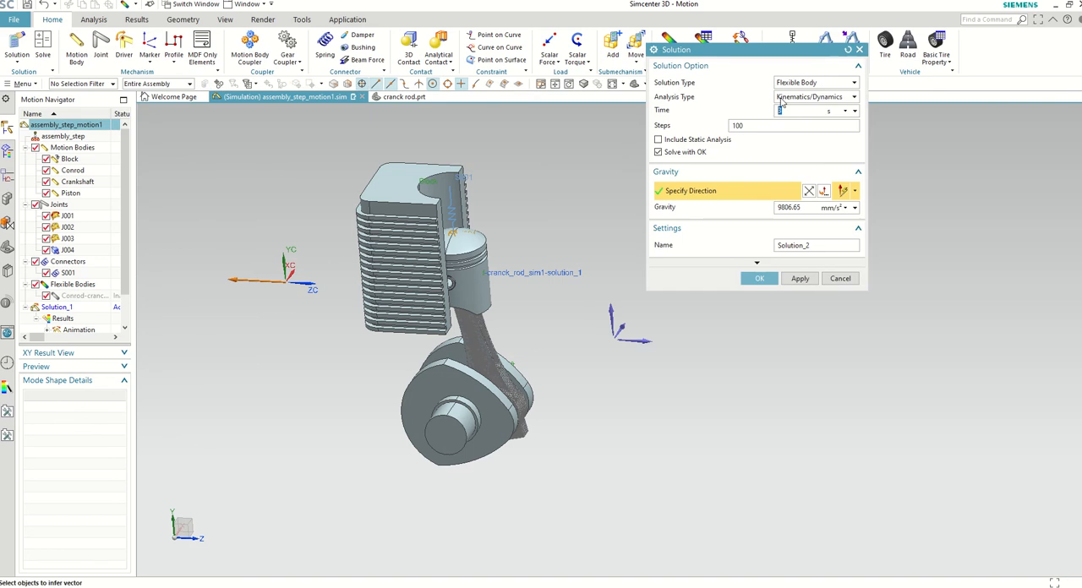
middle_drag(536, 212, 558, 207)
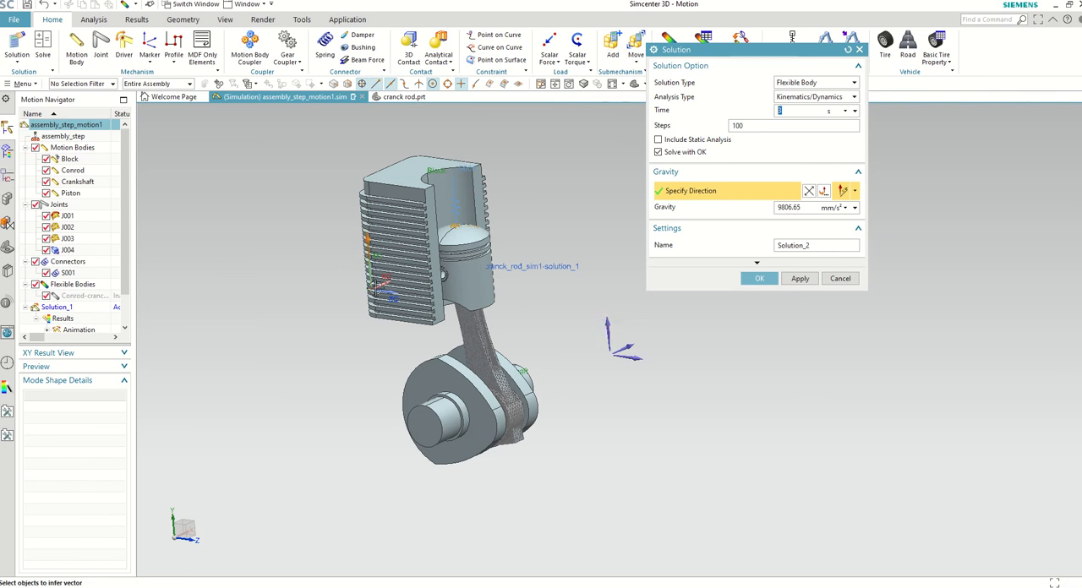
middle_drag(375, 289, 490, 321)
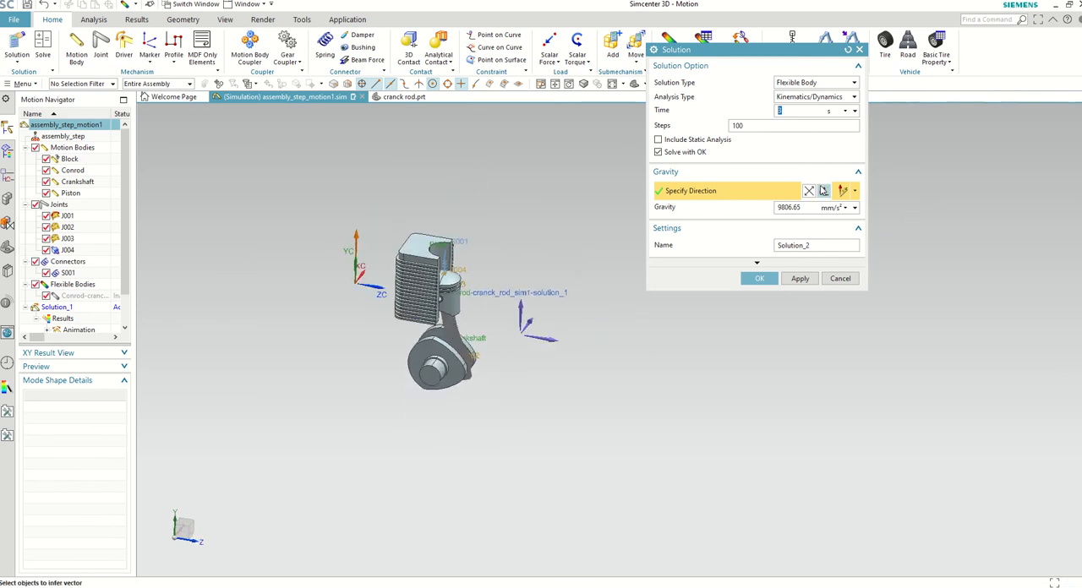
click(809, 193)
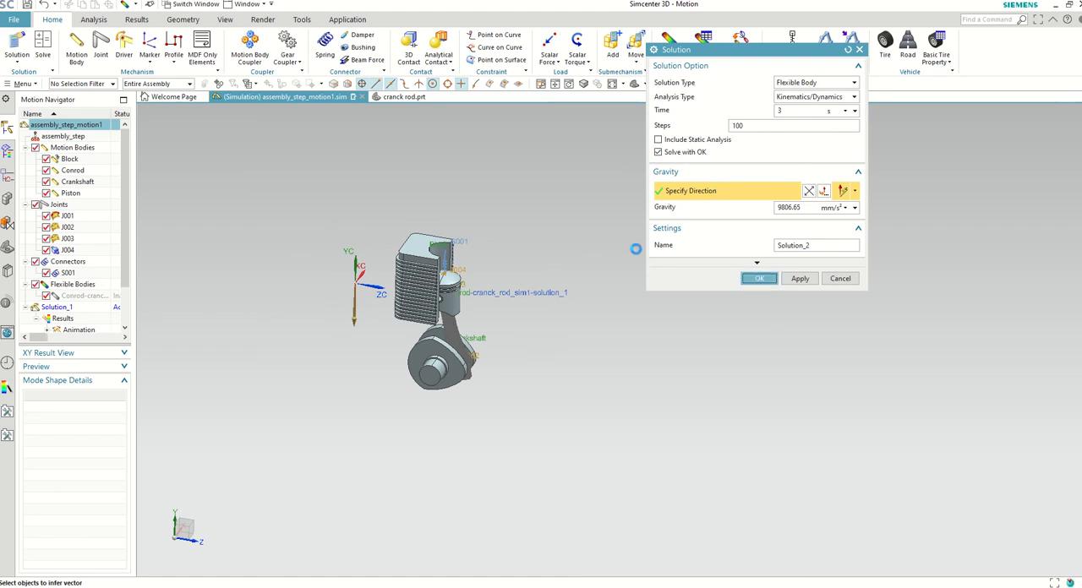
click(758, 278)
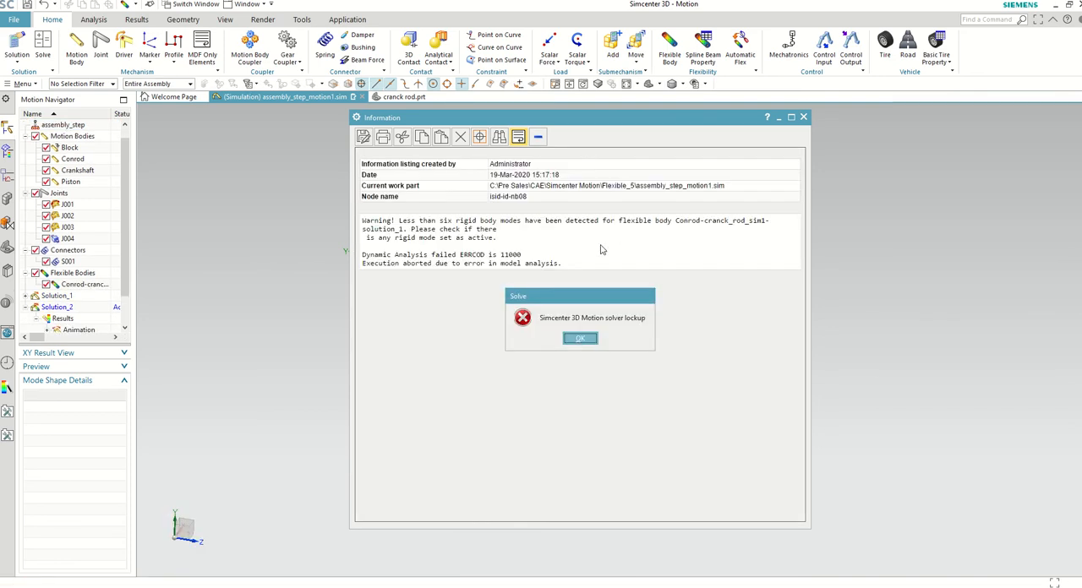
click(580, 339)
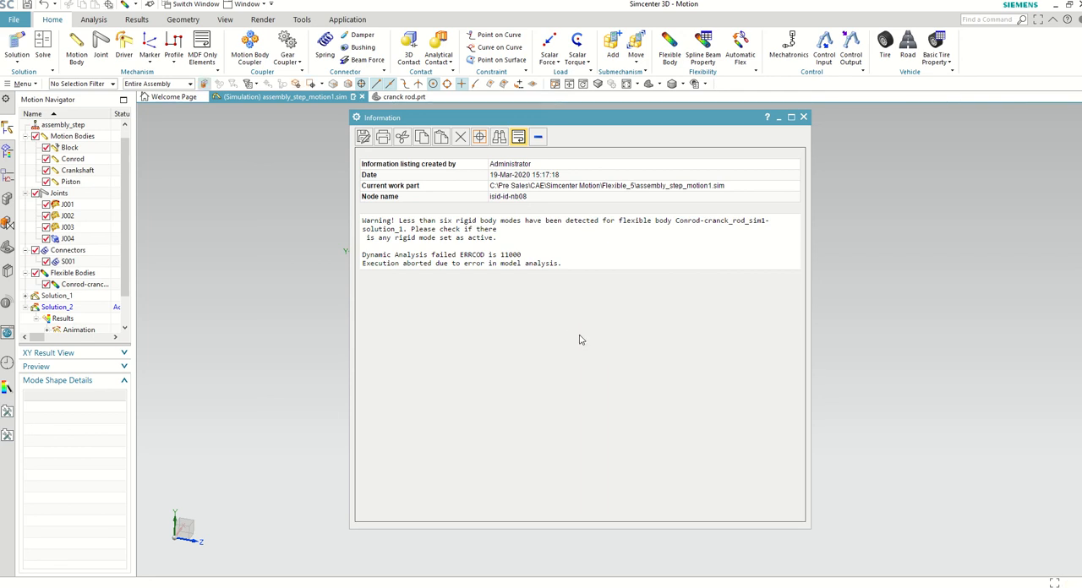
Step: Close the solver report, deactivate mode 1 of the Conrod flexible body, and solve Solution_2 again
click(56, 286)
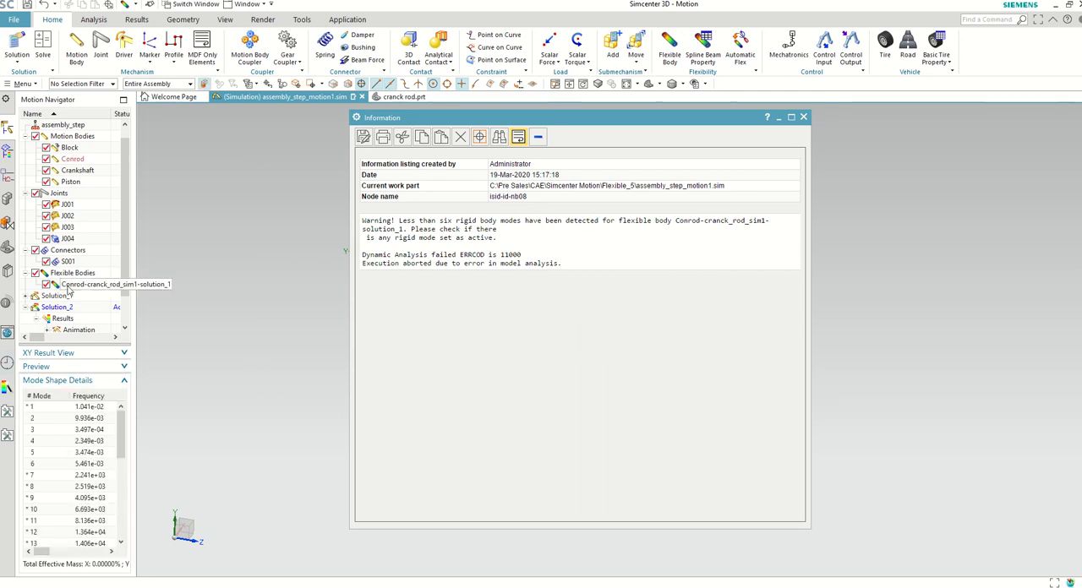
click(52, 410)
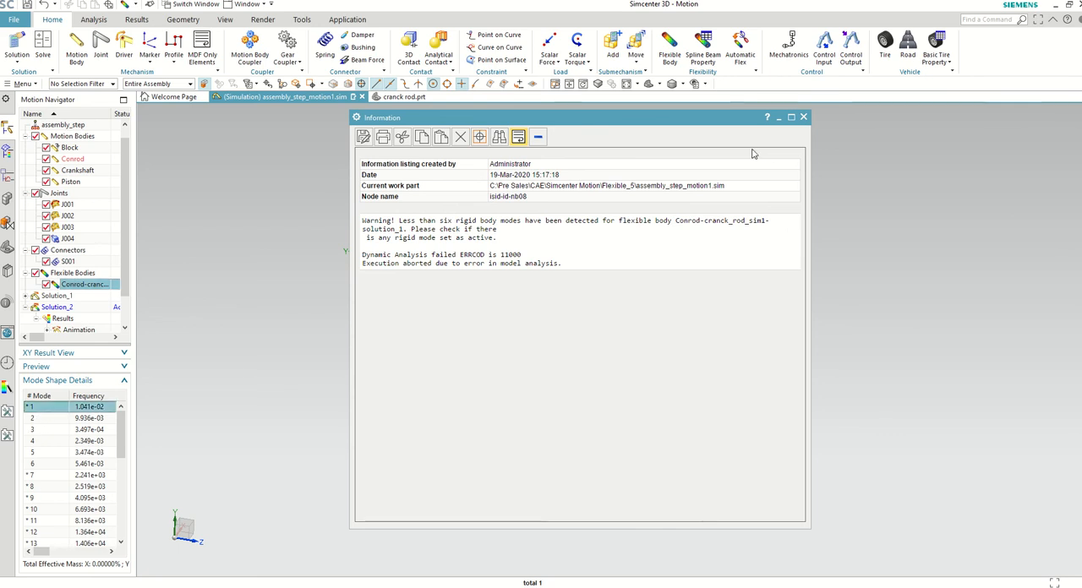
click(803, 117)
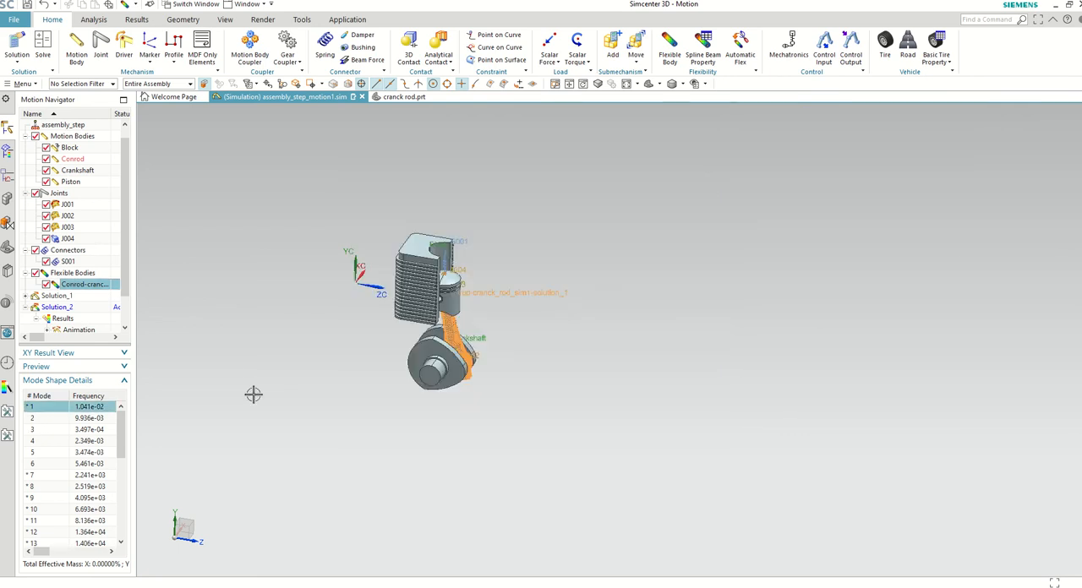
right_click(52, 414)
click(76, 430)
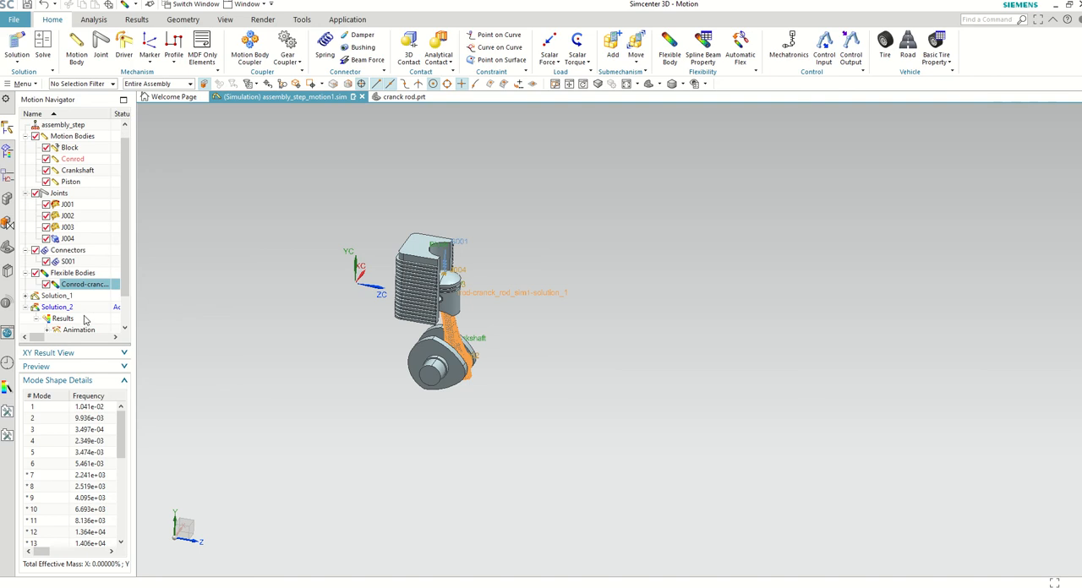
right_click(59, 310)
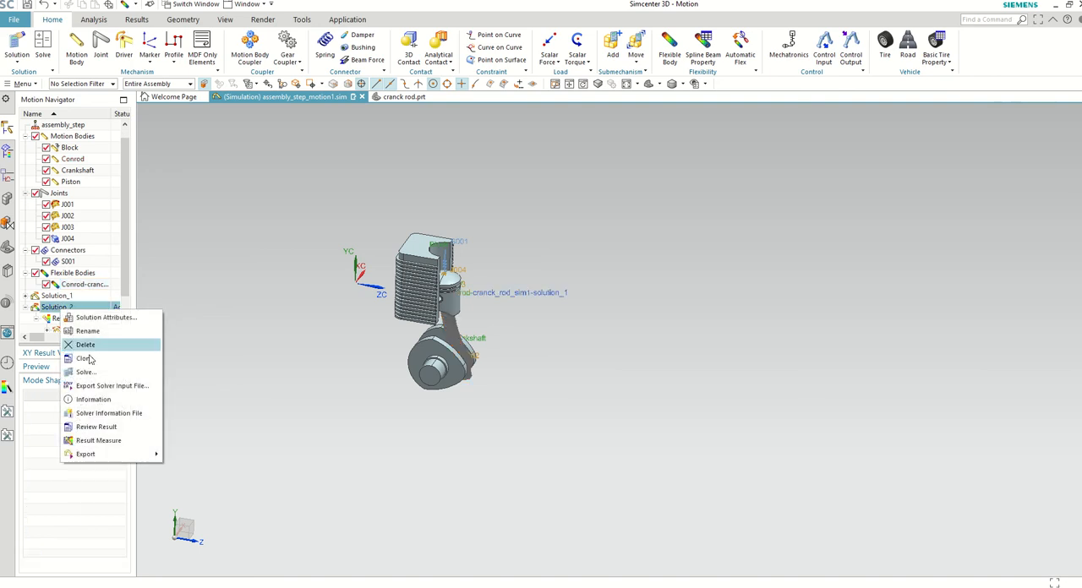
click(106, 398)
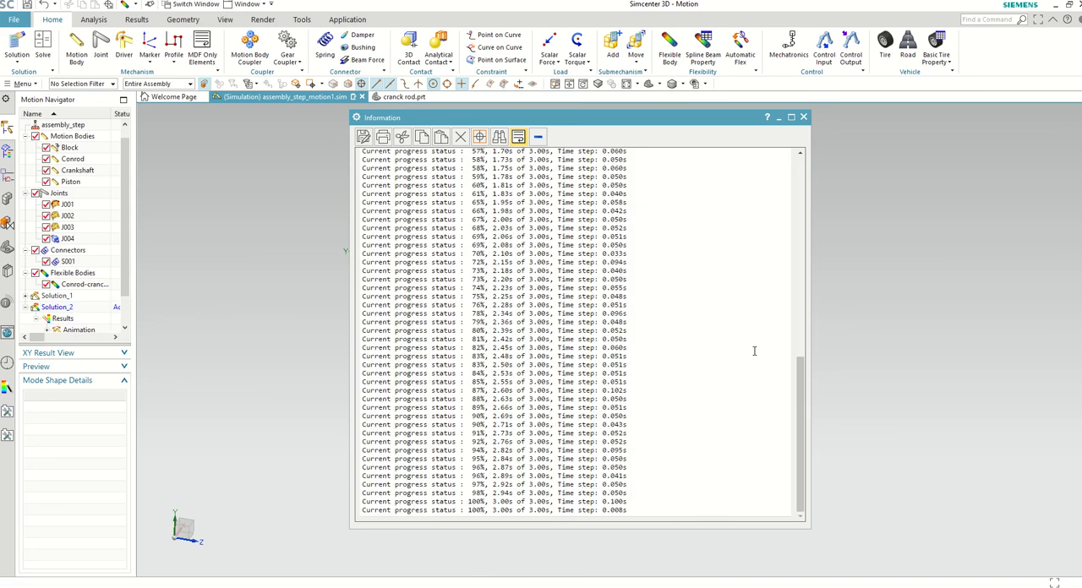
Step: Close the solver report and play the Solution_2 animation to view the flexible connecting rod's deformation over the motion
drag(801, 385, 780, 473)
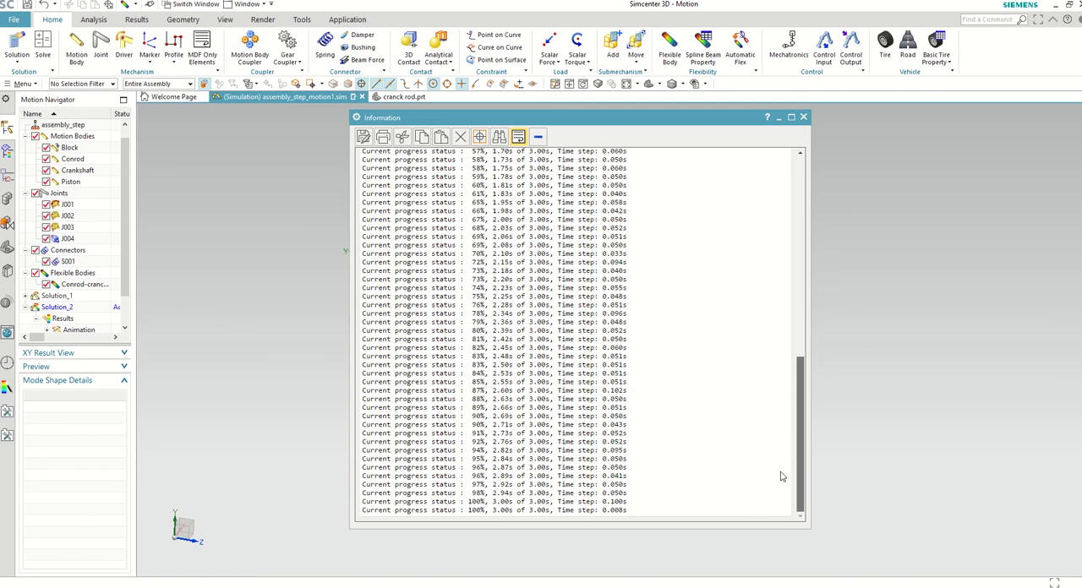
click(803, 118)
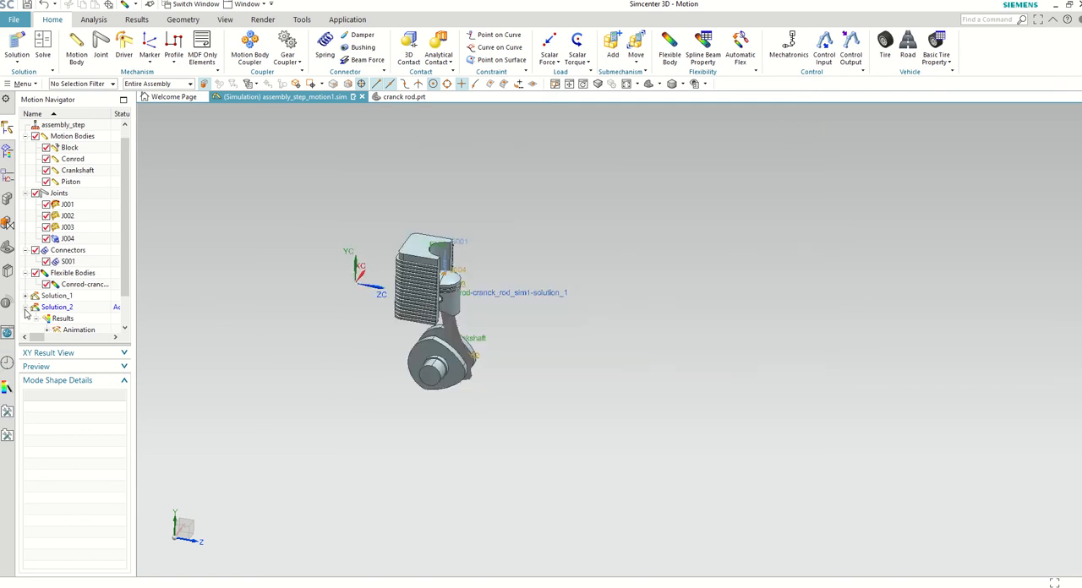
scroll(94, 302, down, 1)
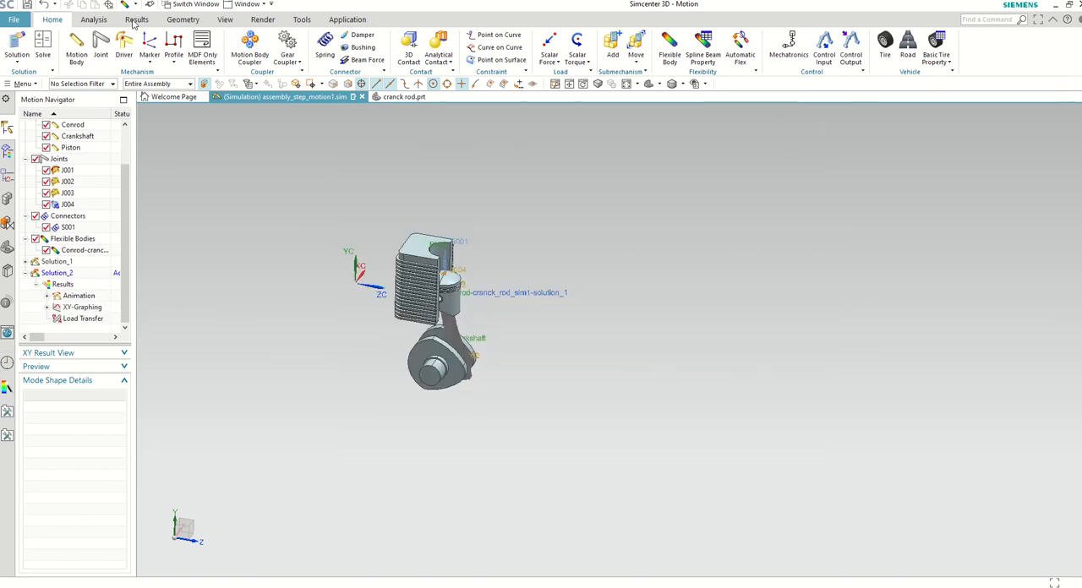
click(94, 19)
click(172, 46)
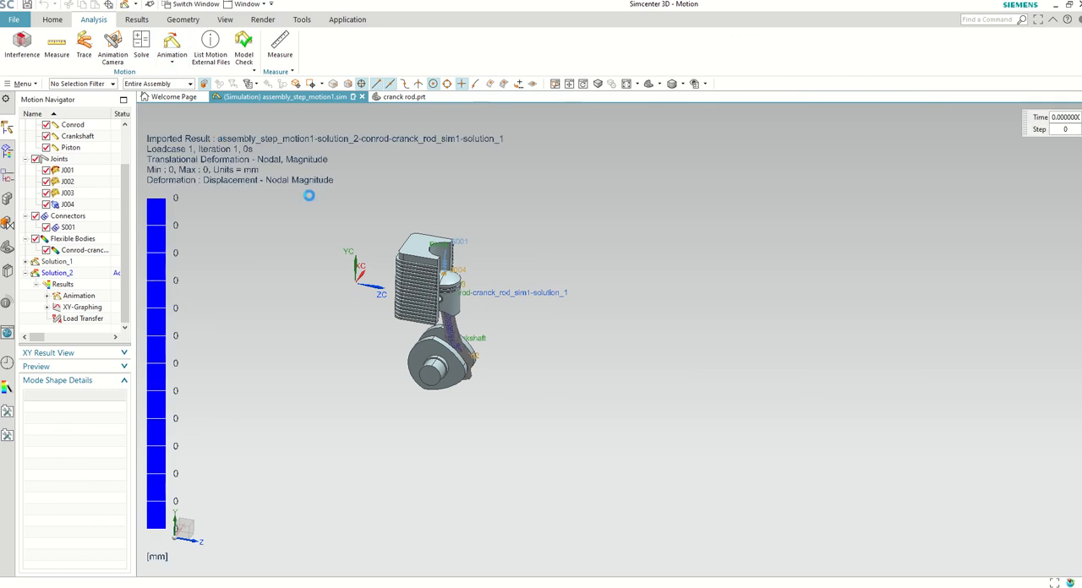
middle_drag(505, 229, 485, 245)
scroll(568, 286, up, 1)
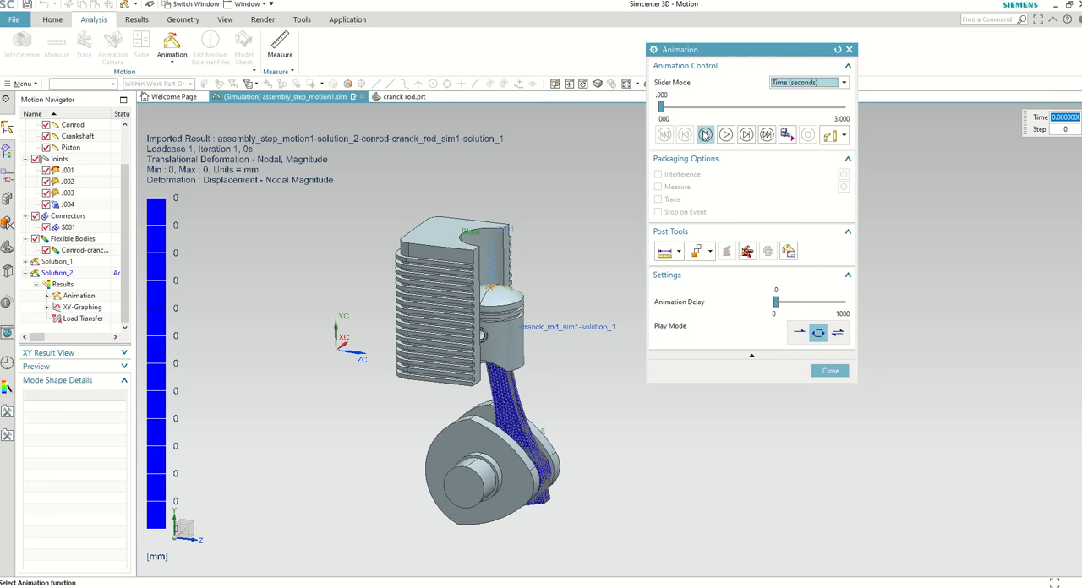
click(726, 135)
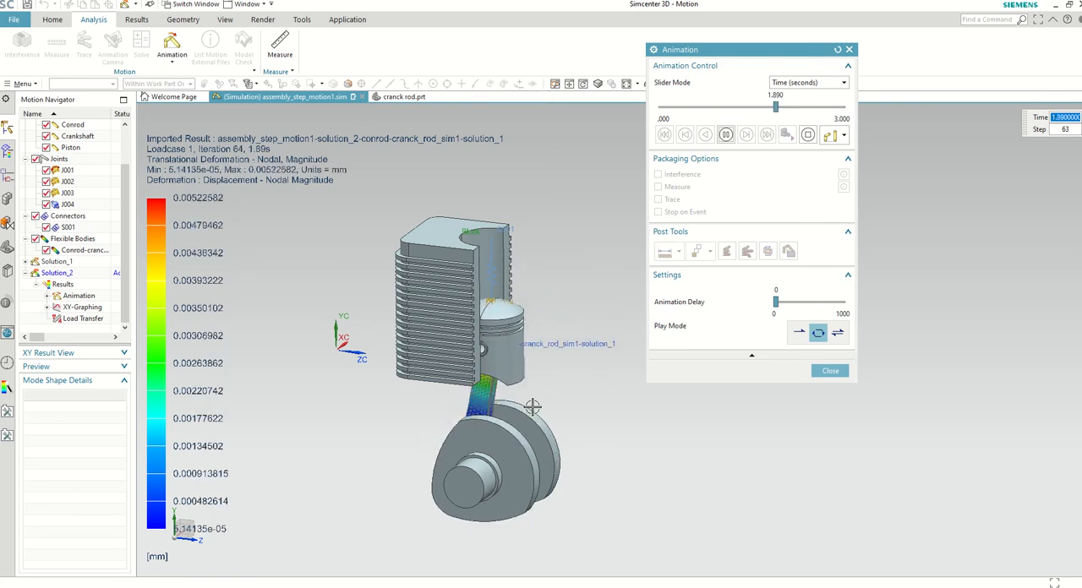
click(843, 374)
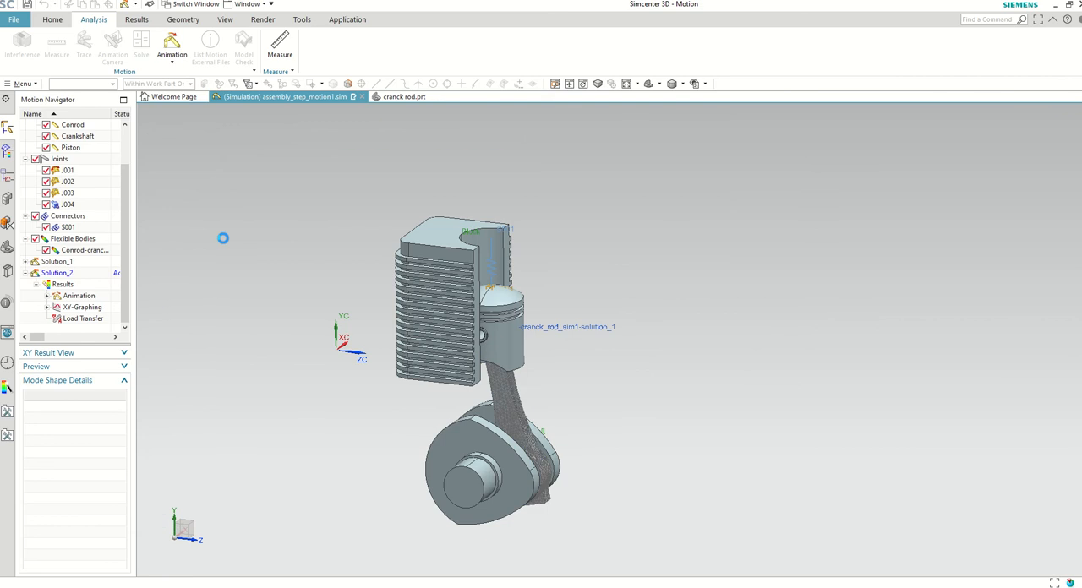
Step: Set the post view of the Conrod in Solution_2's default animation to the Stress - Element-Nodal result
click(48, 296)
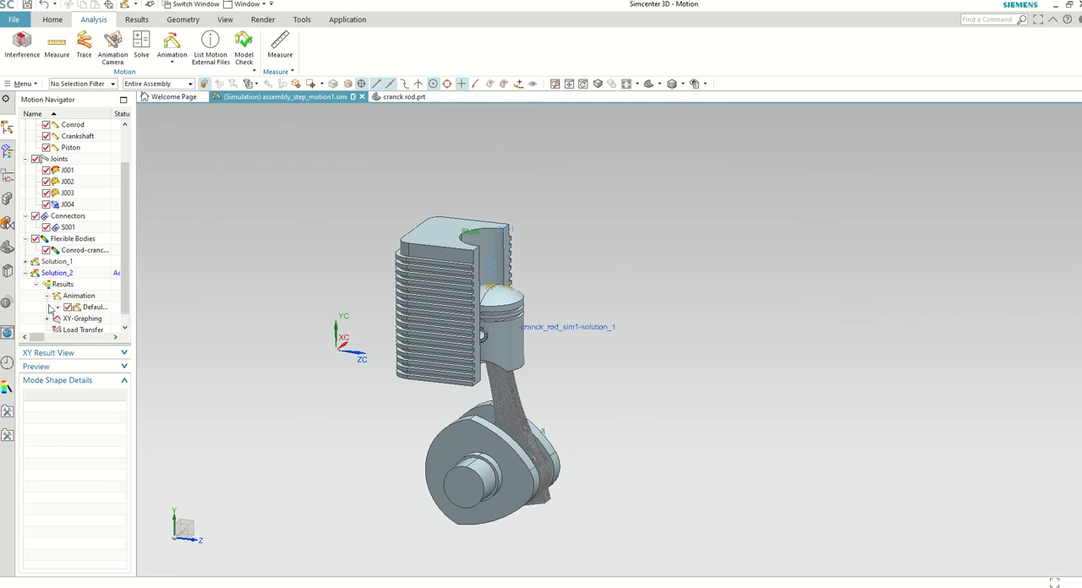
click(57, 308)
right_click(100, 272)
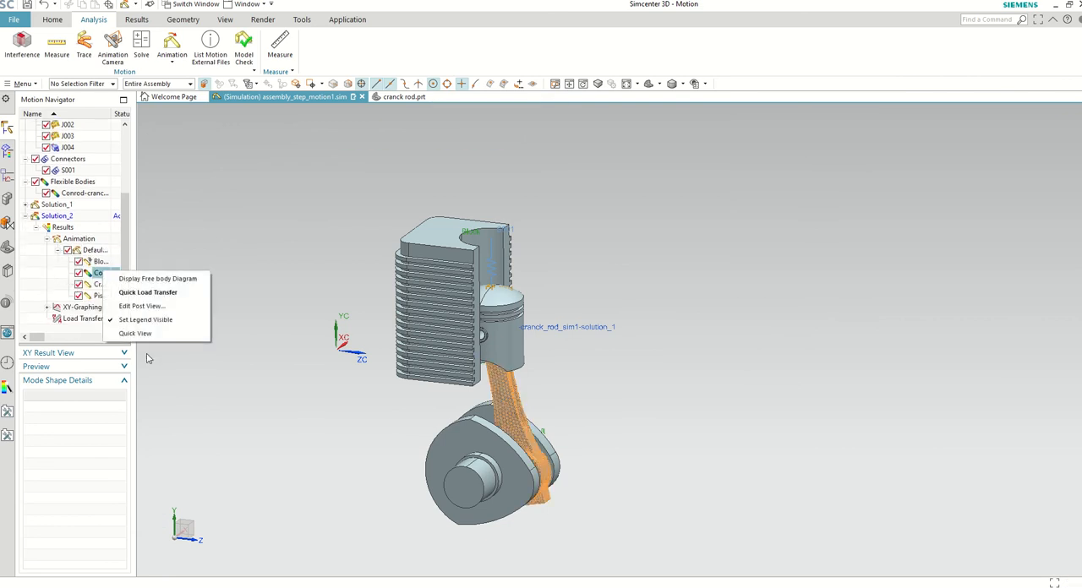
click(146, 306)
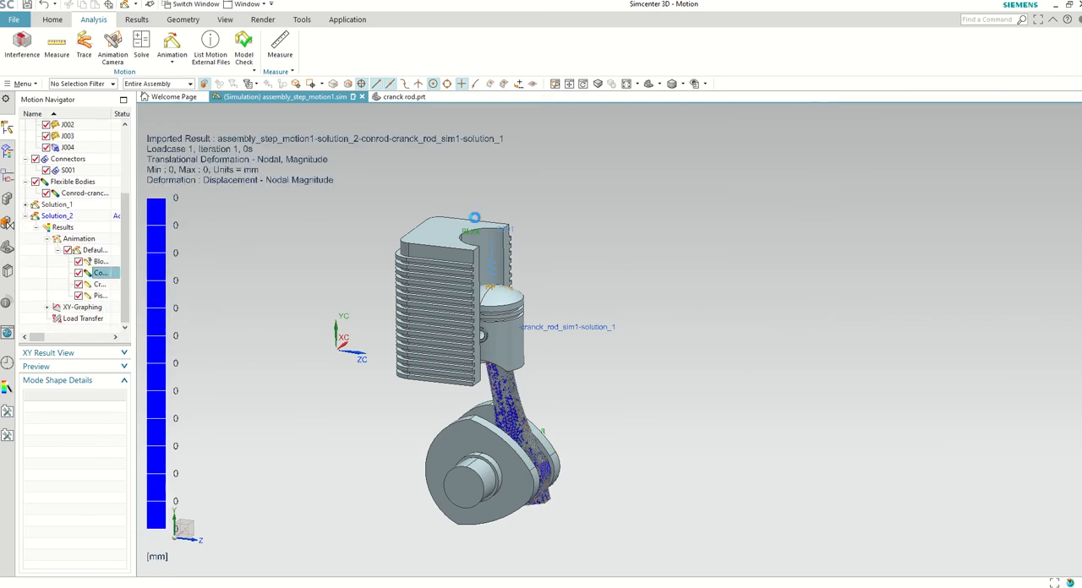
click(742, 161)
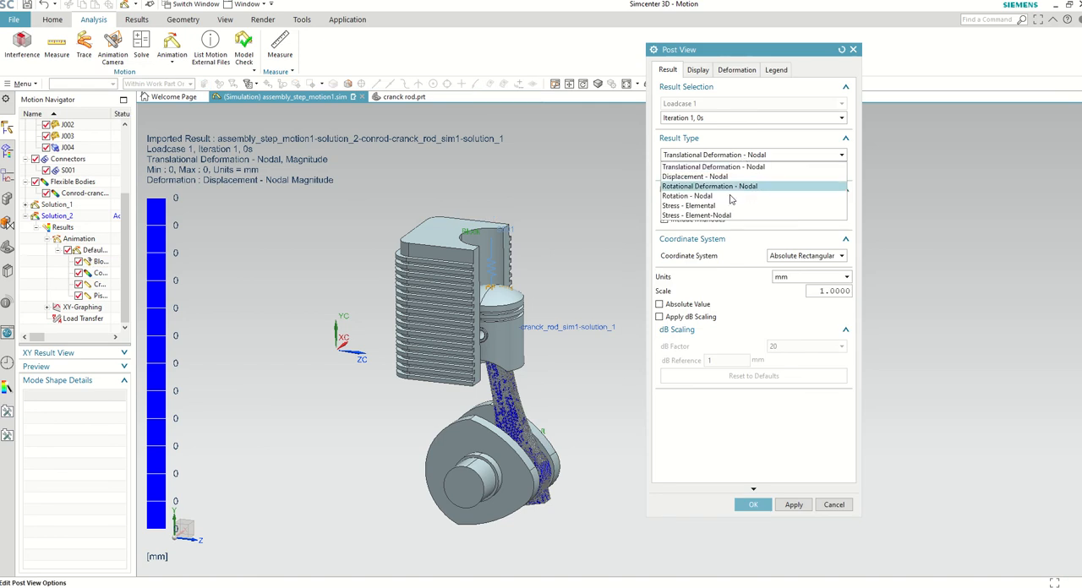
click(729, 224)
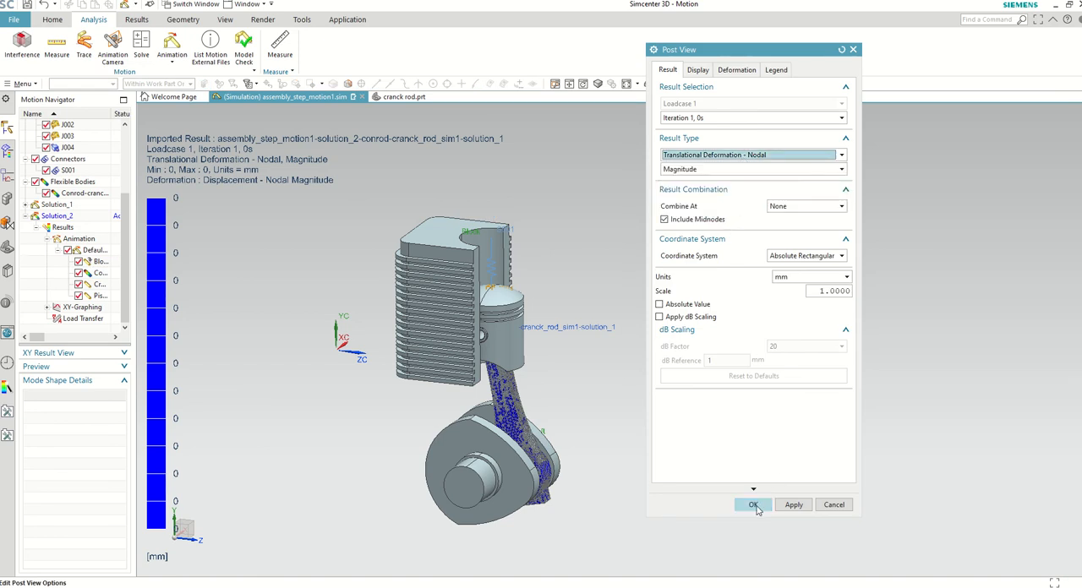
click(760, 163)
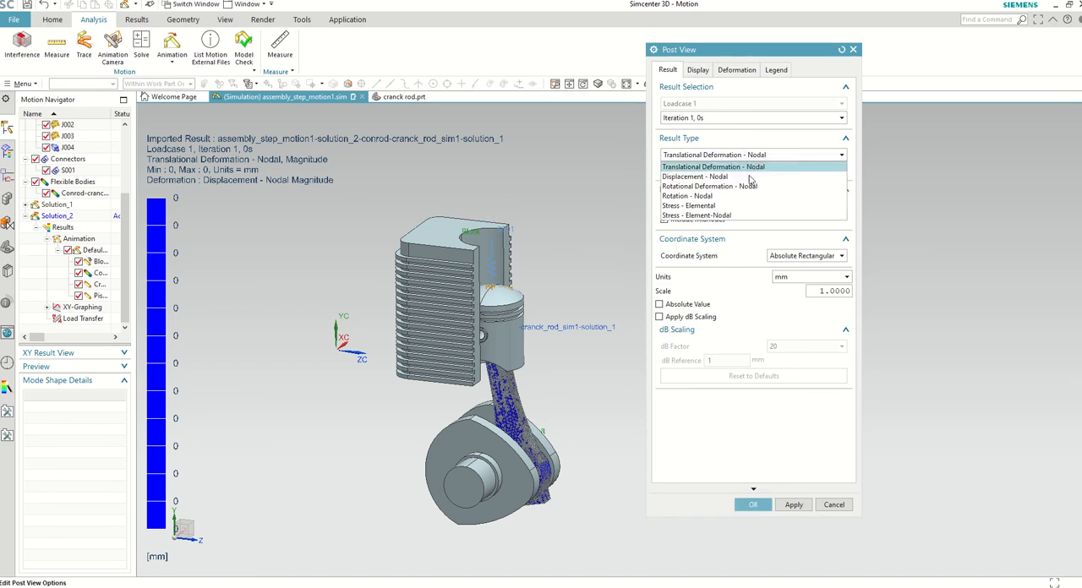
click(733, 218)
click(753, 505)
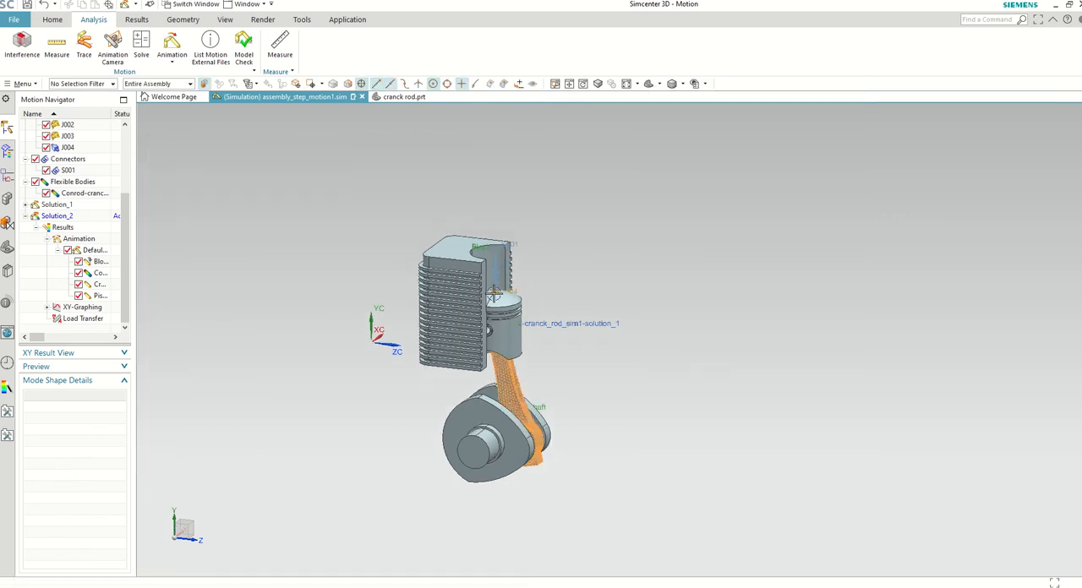
Step: Animate the mechanism to examine the Von-Mises stress on the connecting rod over the motion, and close the animation
click(172, 44)
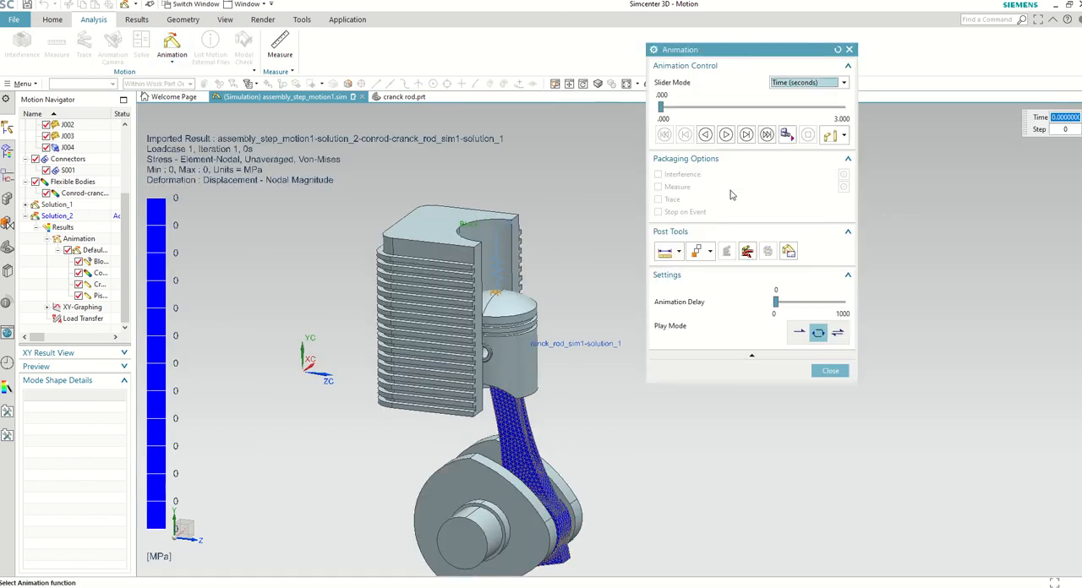
click(725, 135)
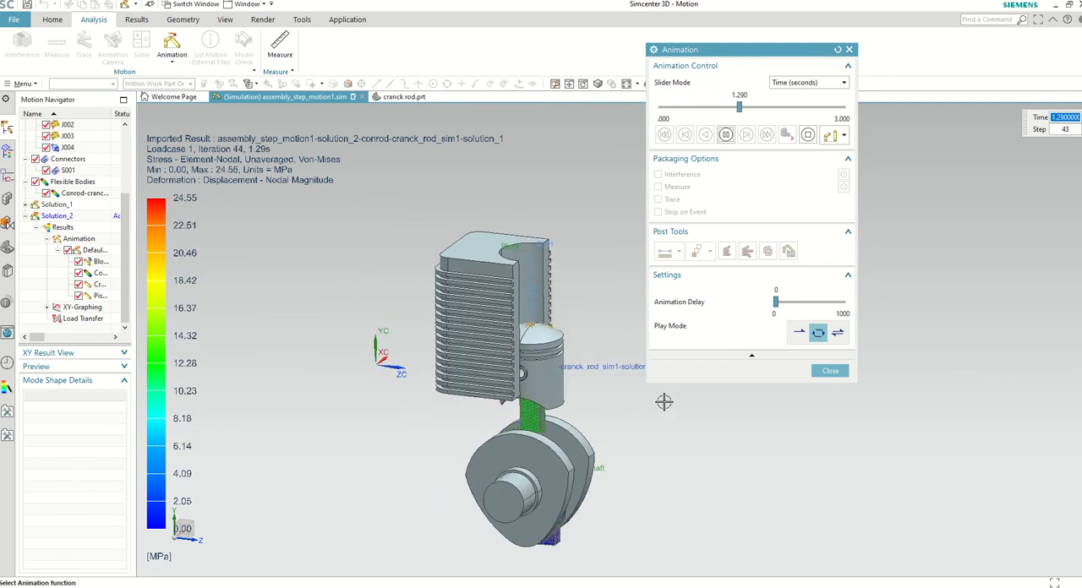
scroll(461, 409, down, 2)
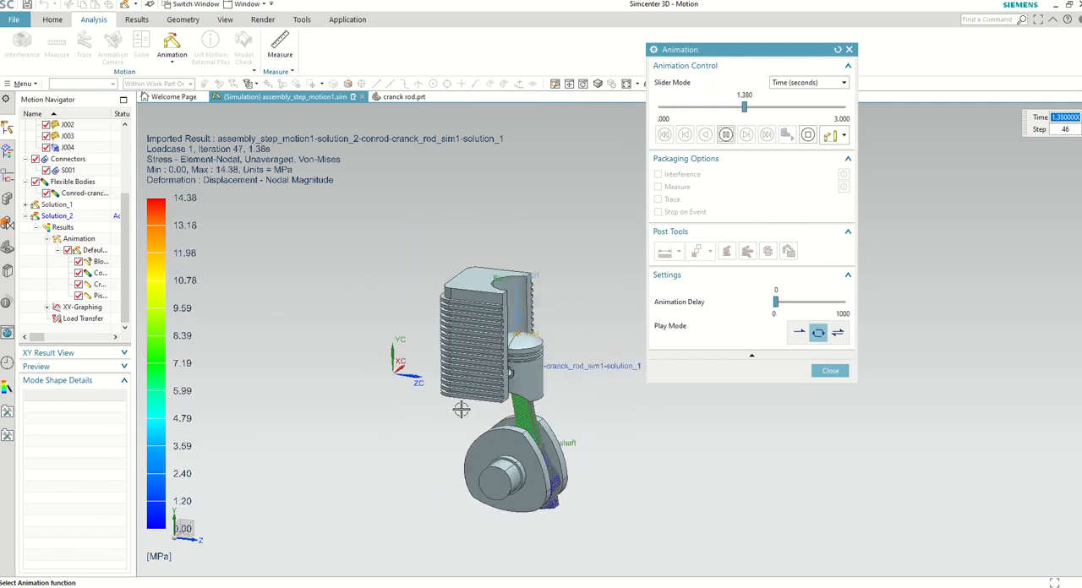
click(824, 370)
Step: Play the stress results, step back and forth through neighbouring iterations, and settle on iteration 31 at 0.9 s
click(136, 19)
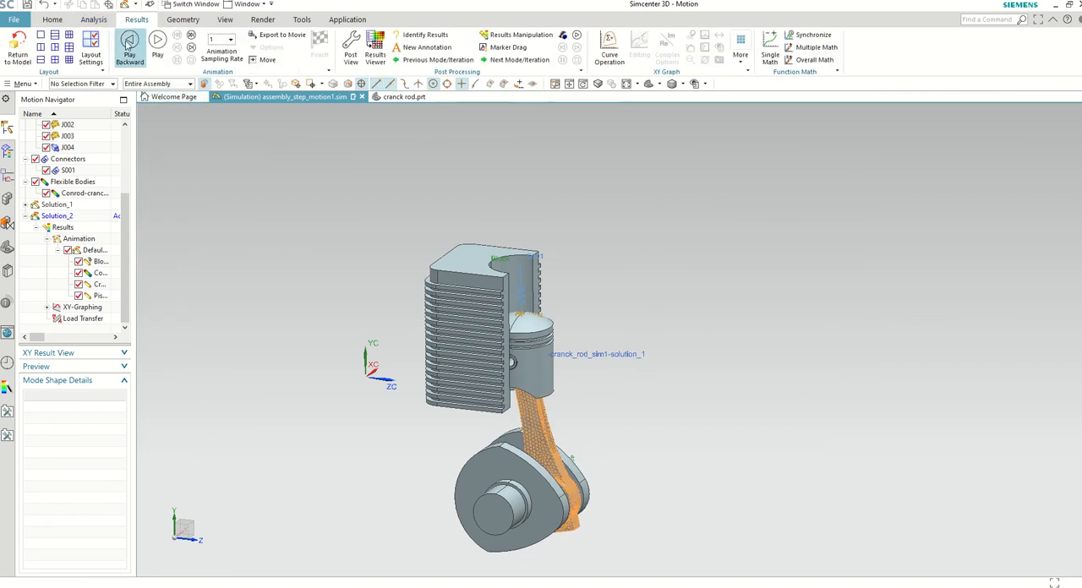
click(158, 44)
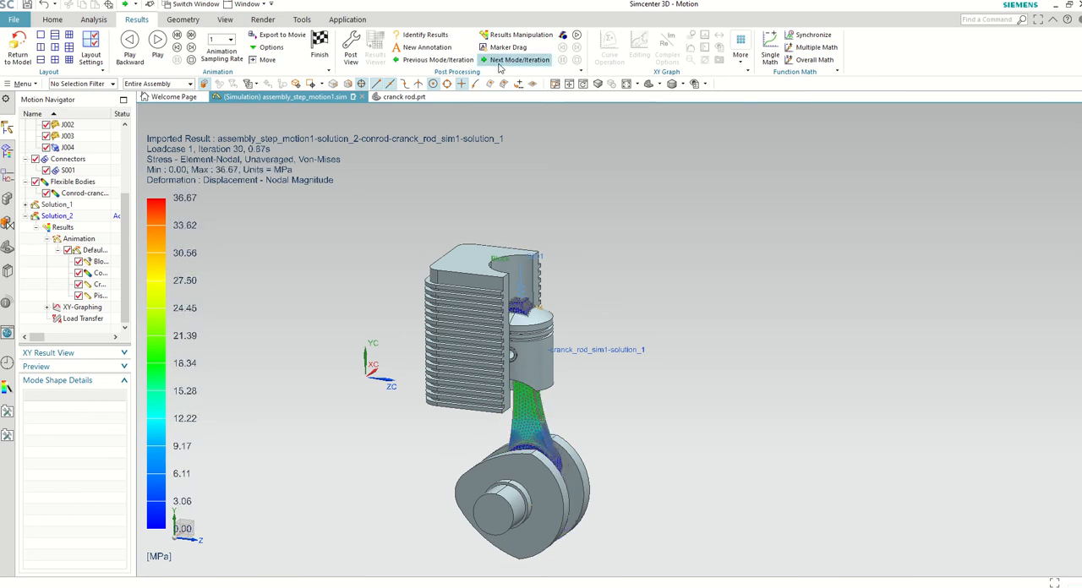
click(499, 64)
click(499, 64)
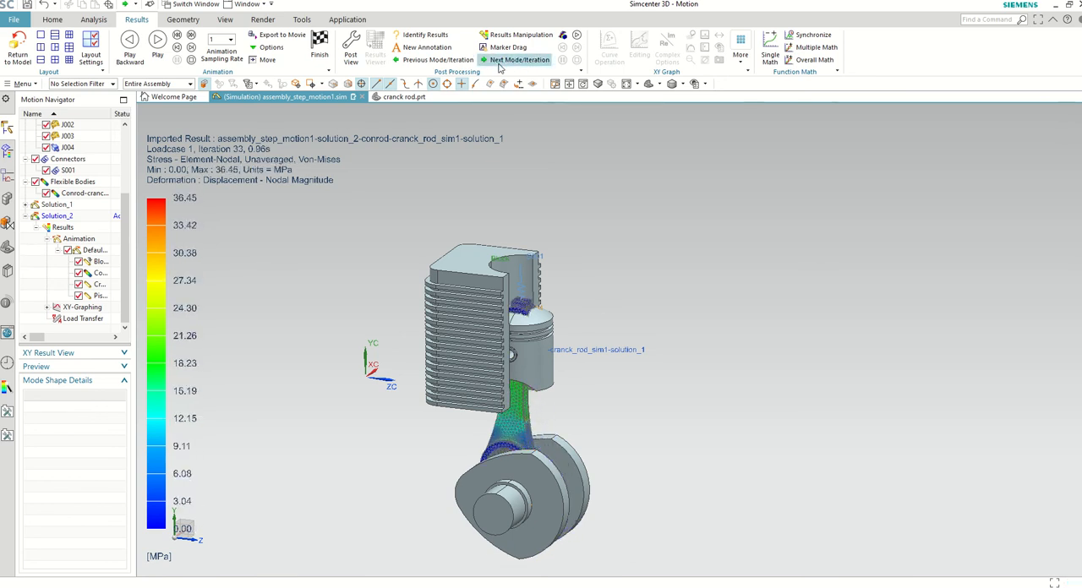
click(435, 60)
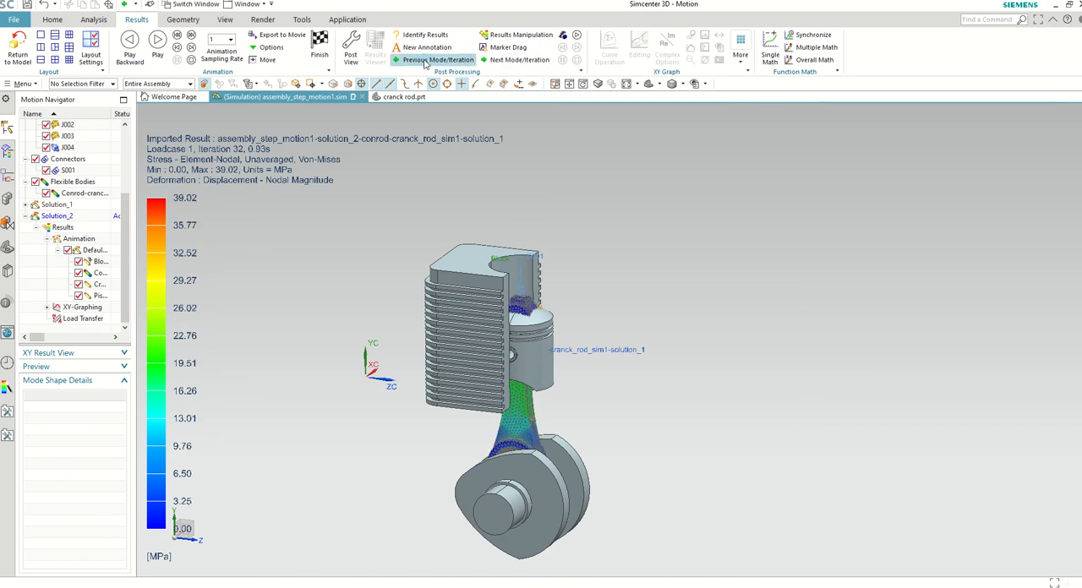
click(436, 60)
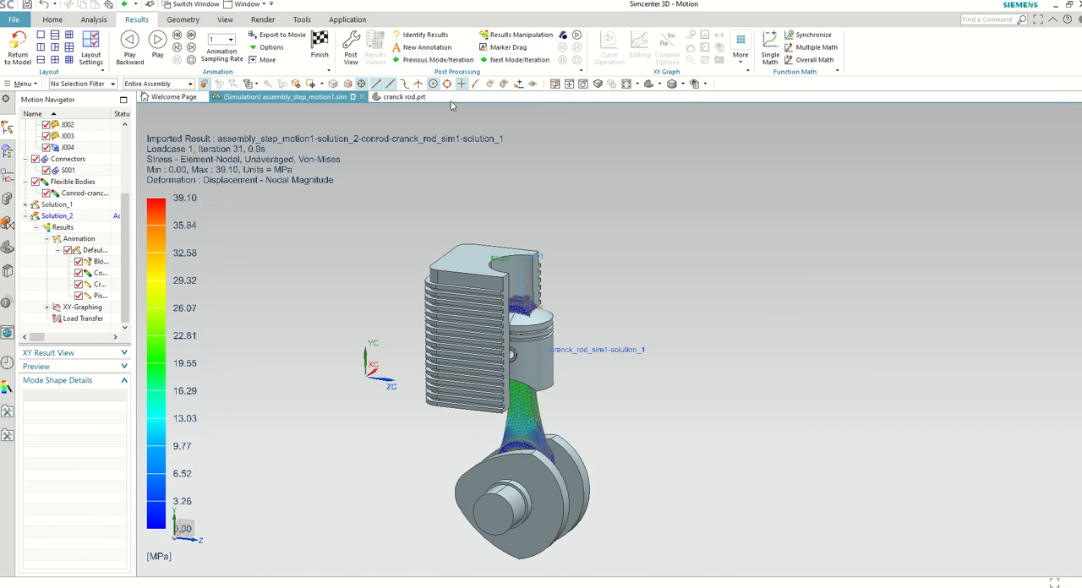
click(429, 65)
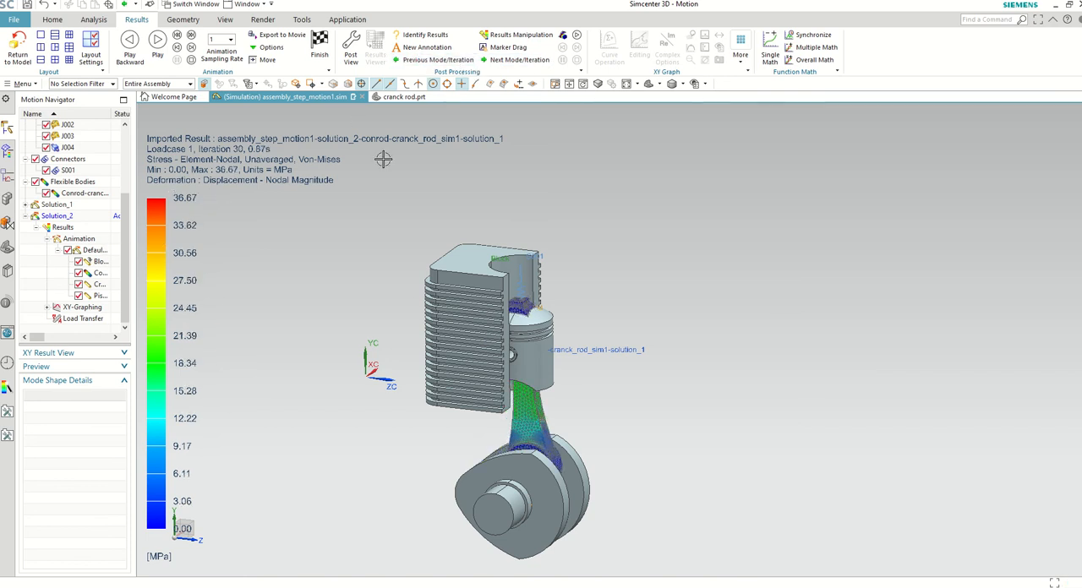
click(408, 67)
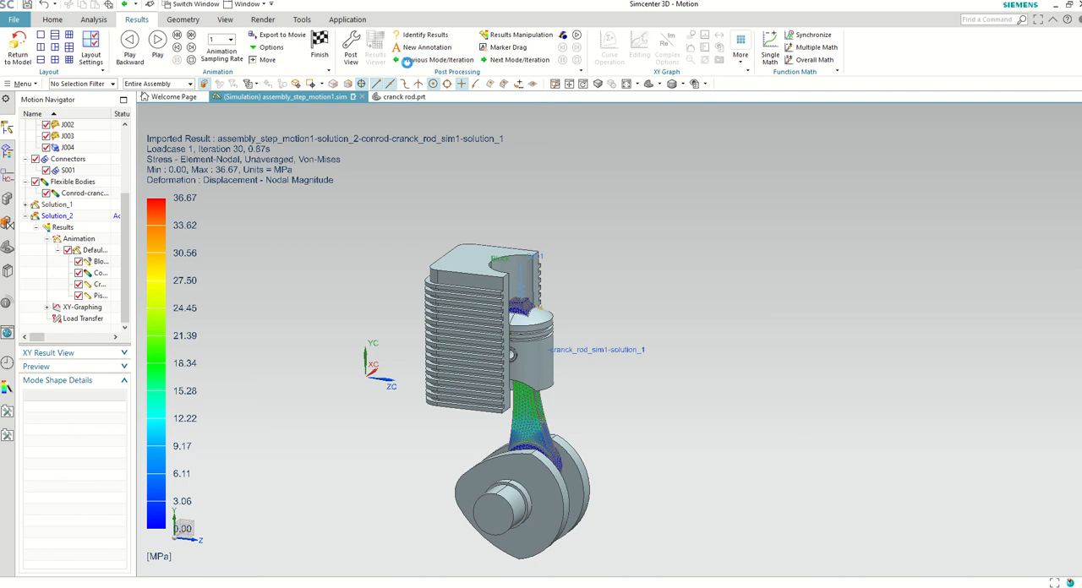
click(521, 61)
click(523, 62)
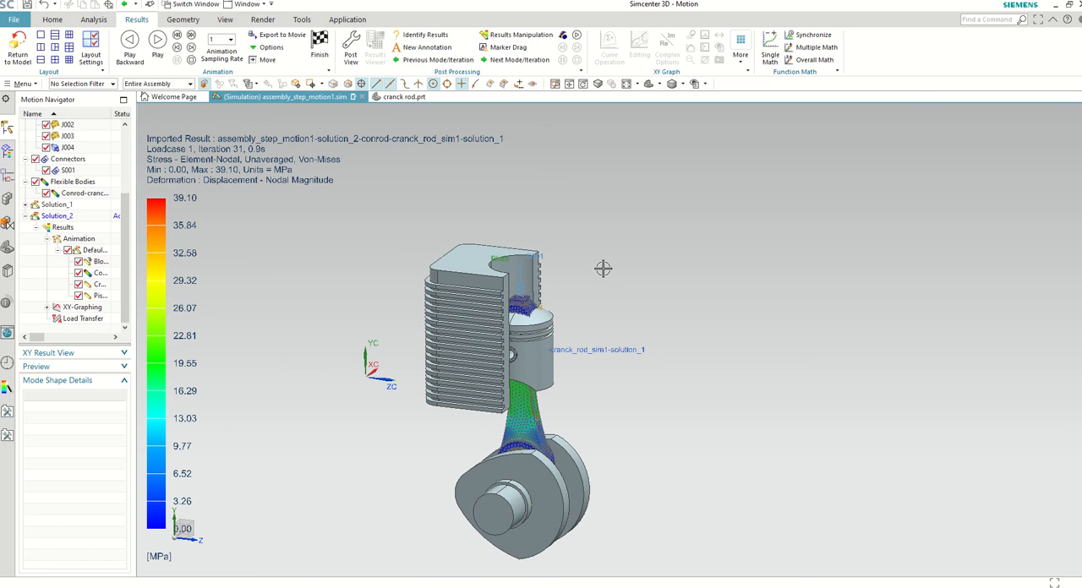
Step: Check the Demonstration slide in the PowerPoint slide show and return to Simcenter 3D
key(alt+Tab)
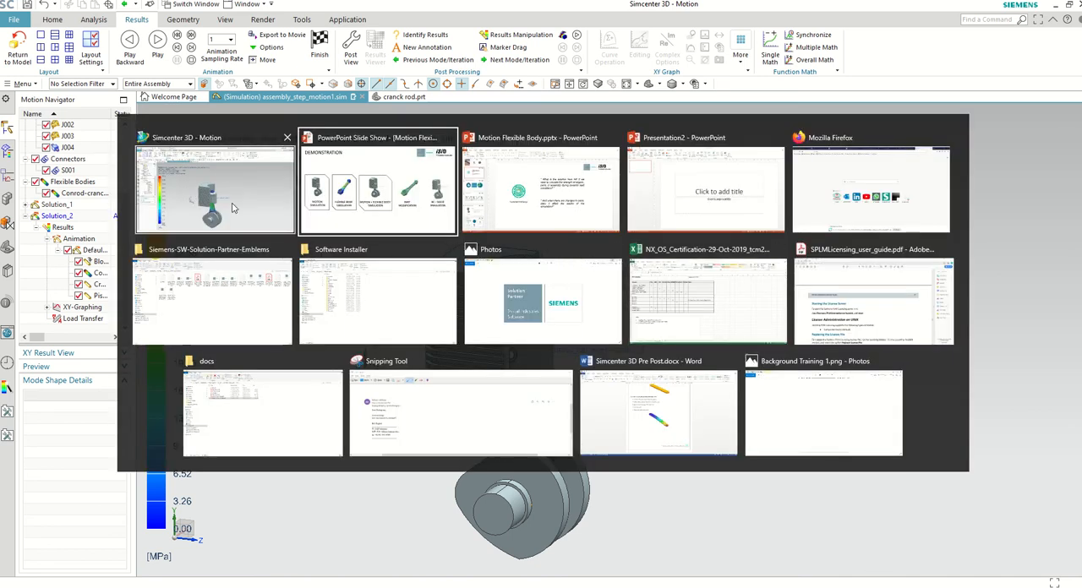
click(345, 215)
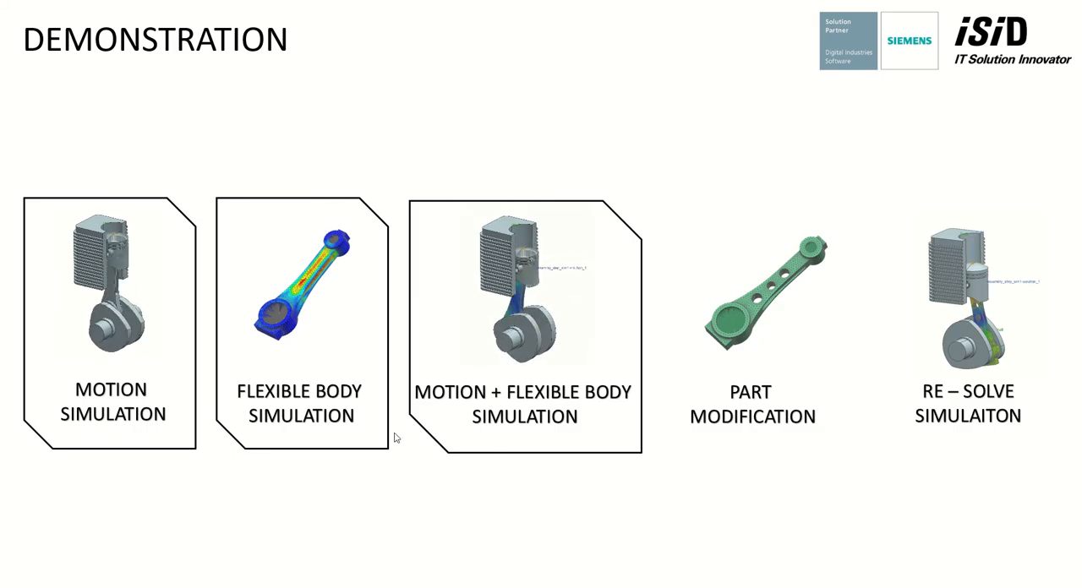
key(alt+Tab)
click(390, 171)
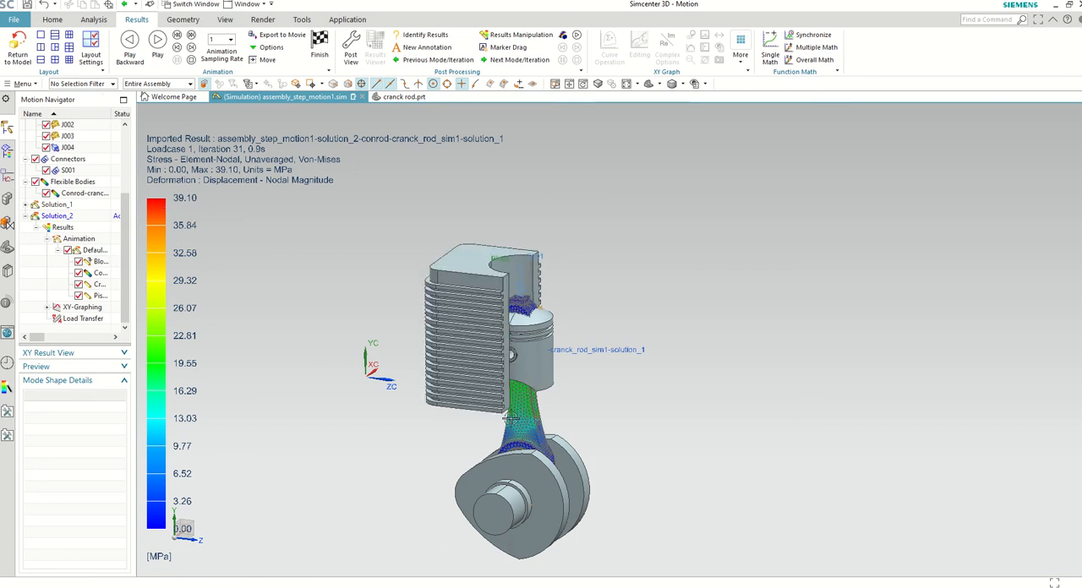
Step: Switch to Snipping Tool, capture the iteration 31 stress plot with its legend and the whole mechanism, and minimize the tool
key(alt+Tab)
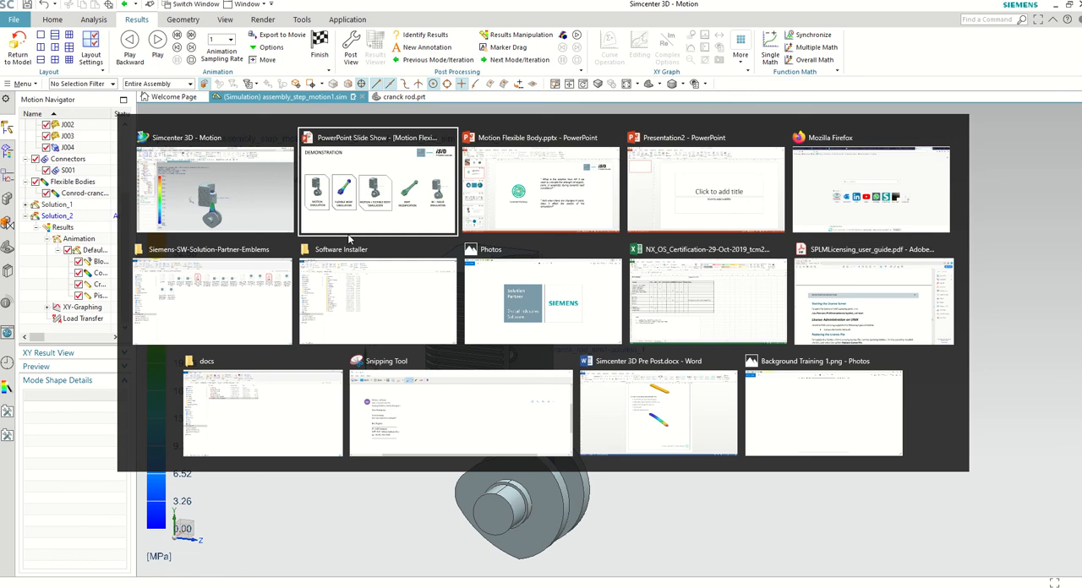
key(alt+Tab)
key(alt+Tab)
key(alt+Tab)
key(alt+Tab)
key(alt+Tab)
key(alt+Tab)
key(alt+Tab)
key(alt+Tab)
key(alt+Tab)
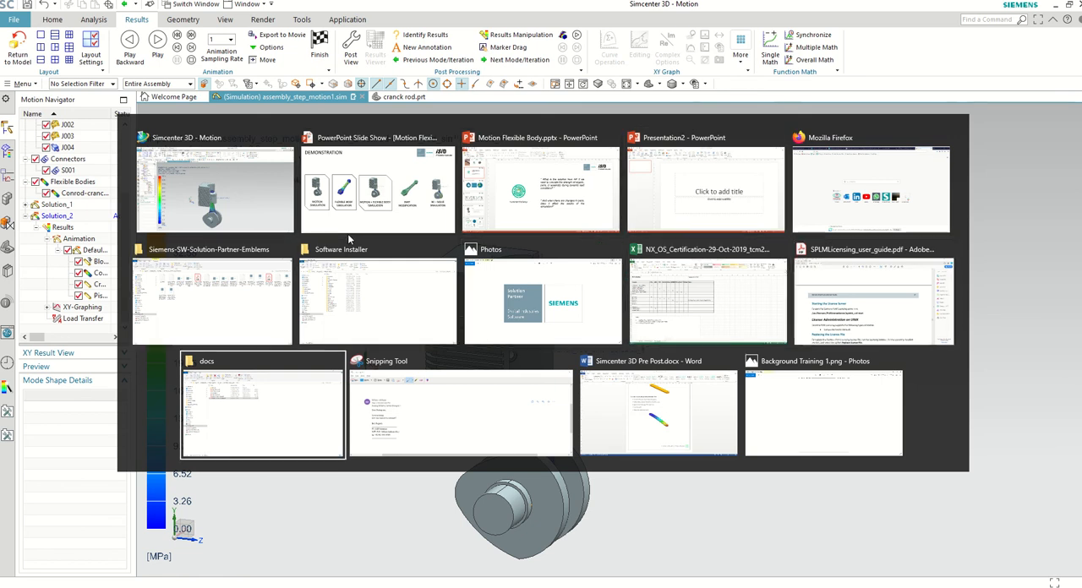
key(alt+Tab)
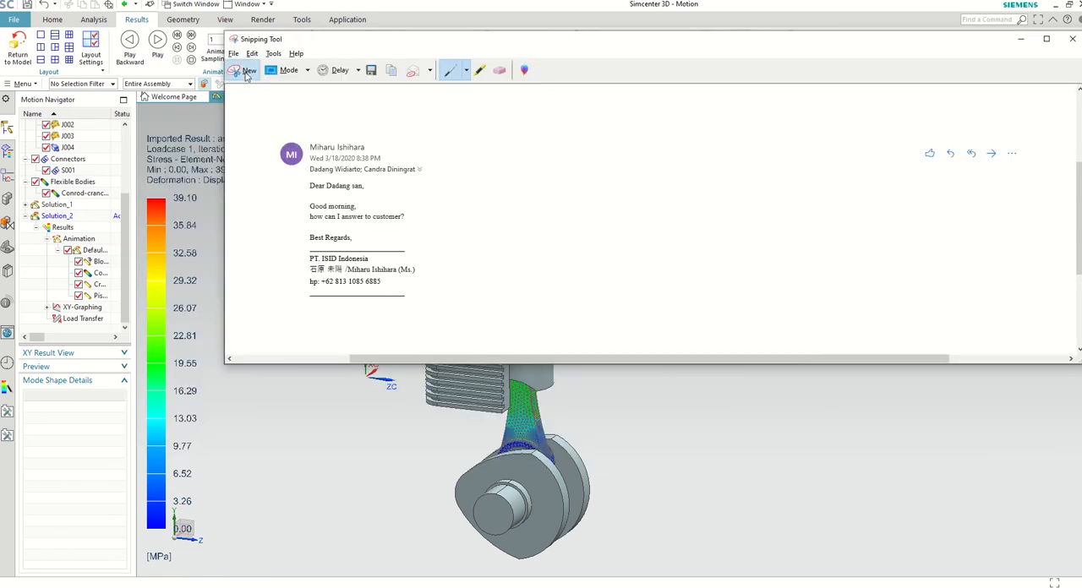
click(247, 72)
drag(142, 129, 649, 570)
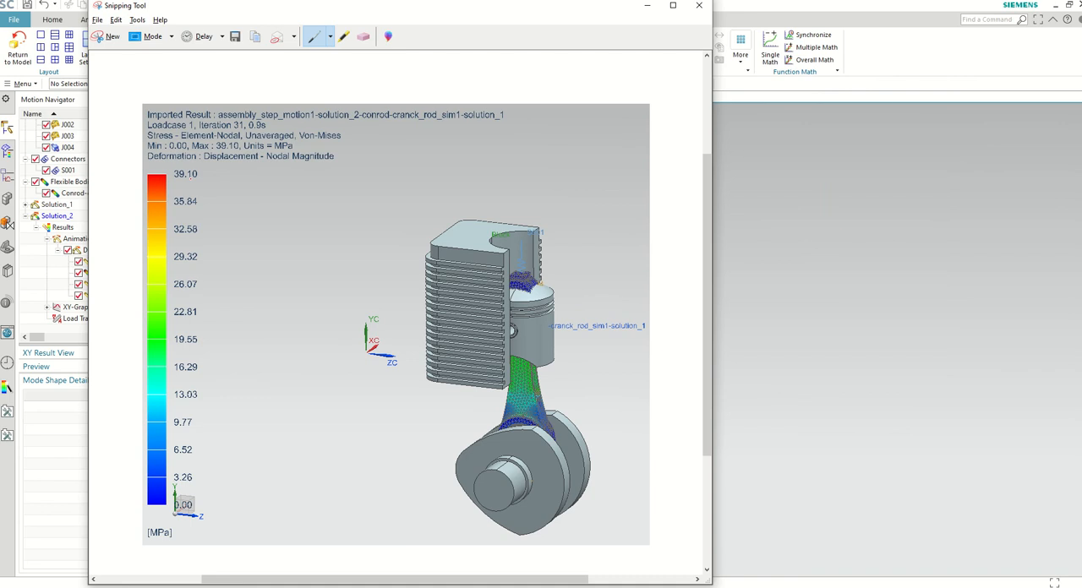
click(647, 6)
Step: Advance the Demonstration slide in the PowerPoint slide show to the Part Modification stage and return to Simcenter 3D
key(alt+Tab)
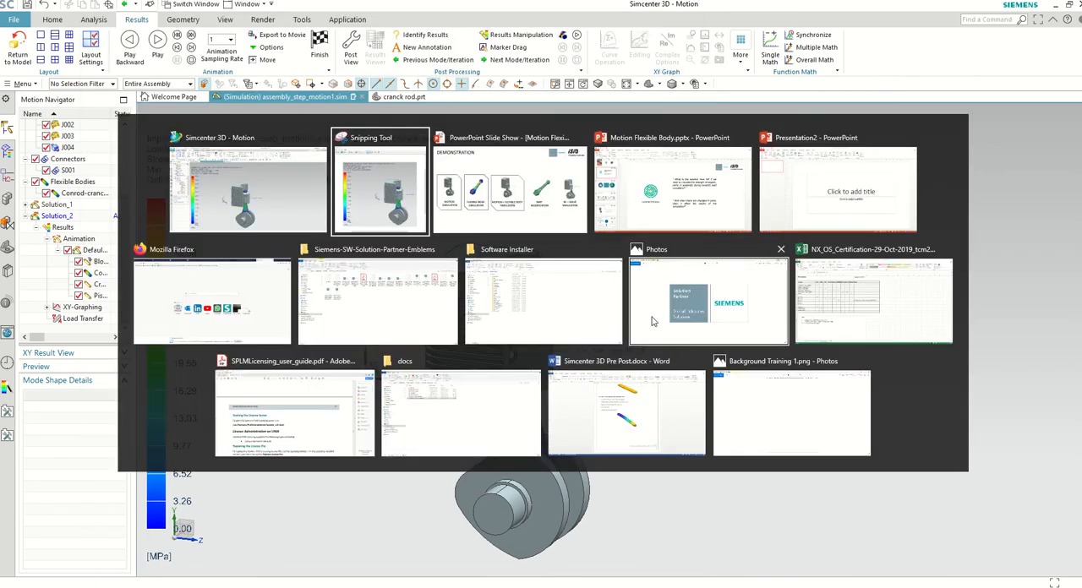
key(alt+Tab)
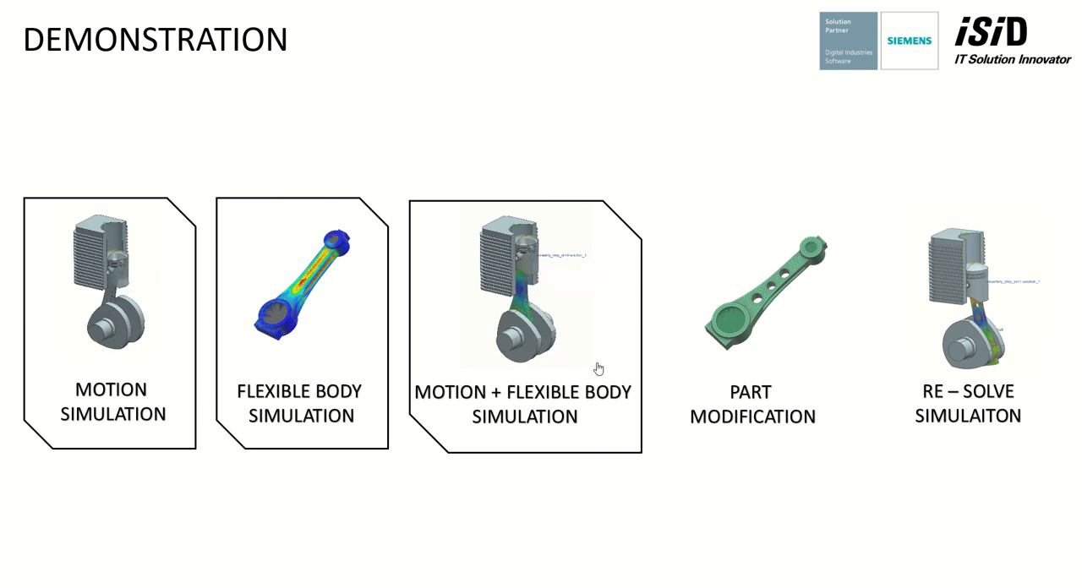
click(709, 496)
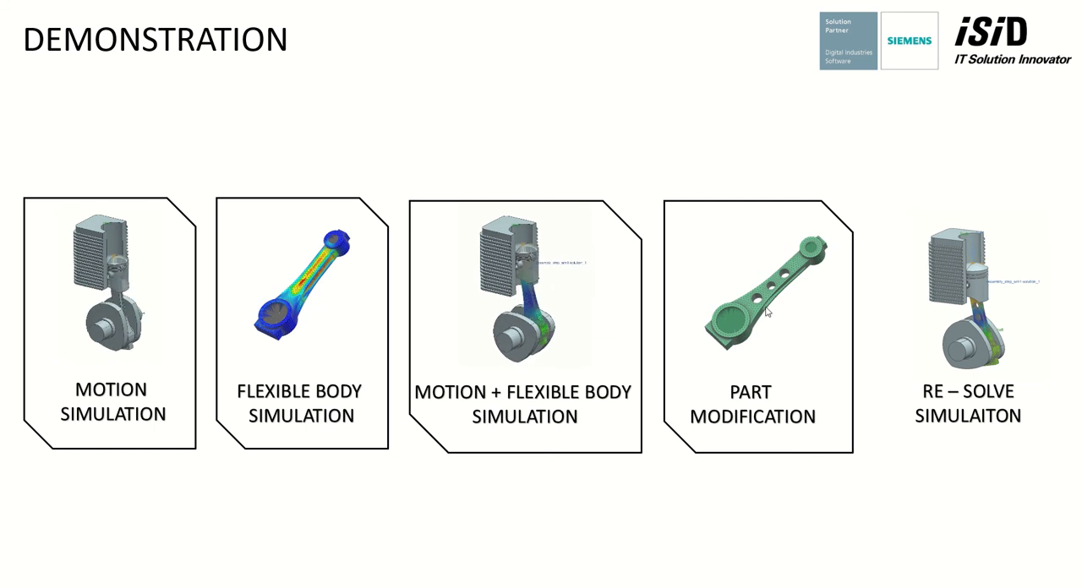
key(alt+Tab)
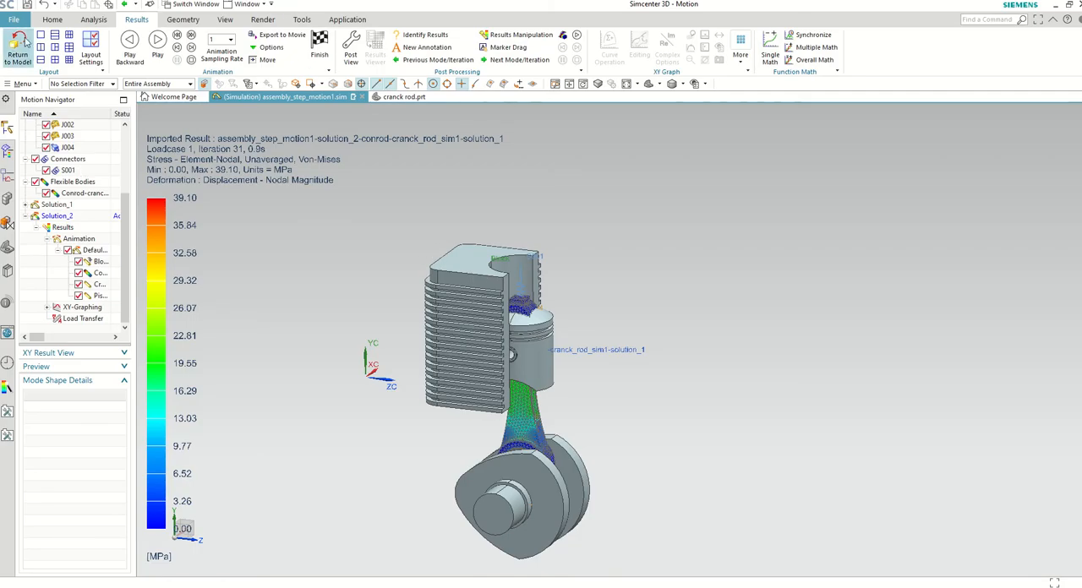
Step: Return from the motion results to the model, switch to the cranck rod_sim1 simulation, and open its cranck rod part
click(18, 46)
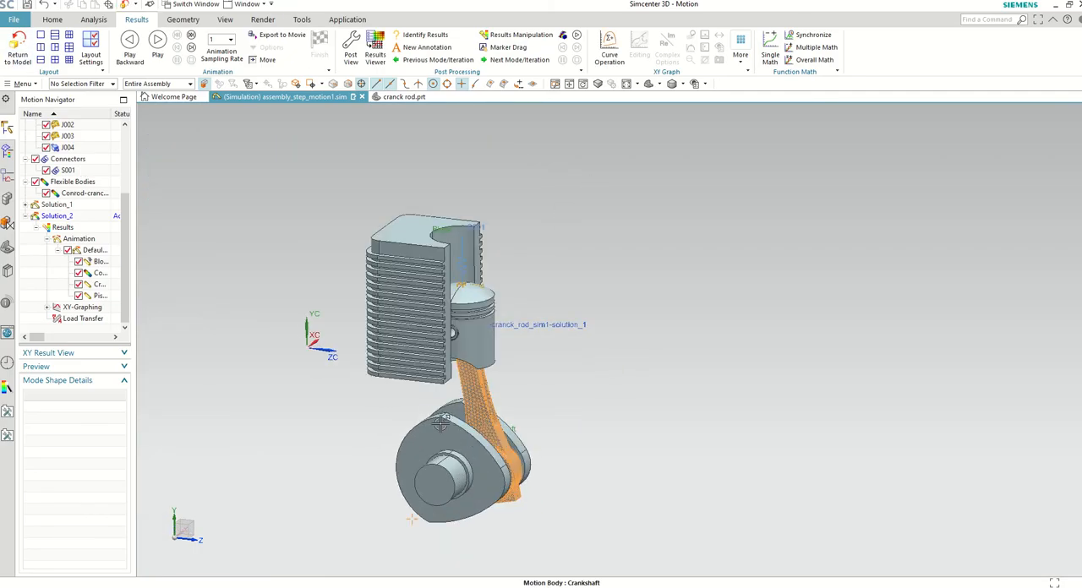
click(248, 5)
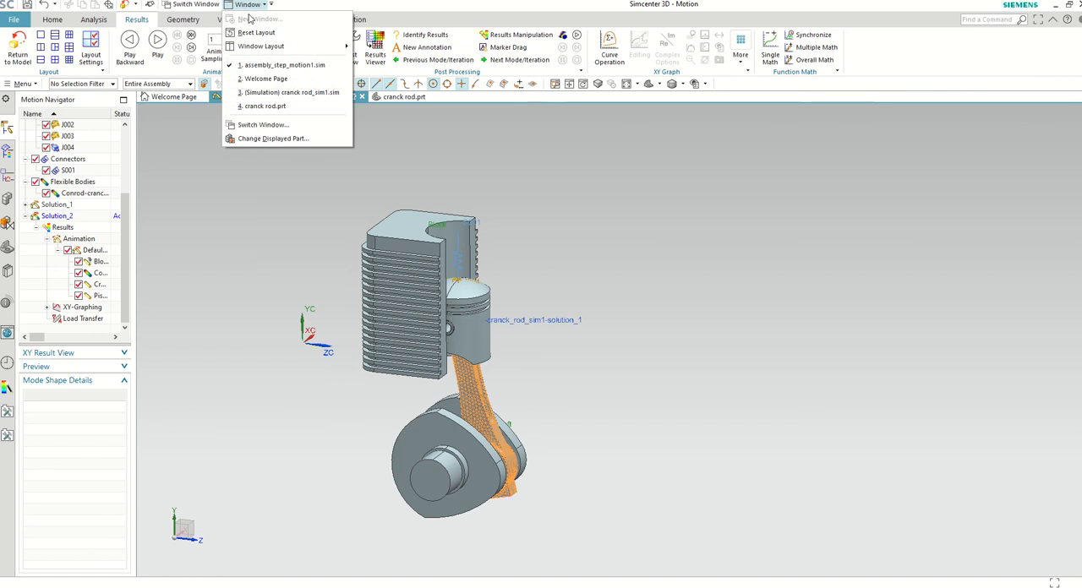
click(288, 92)
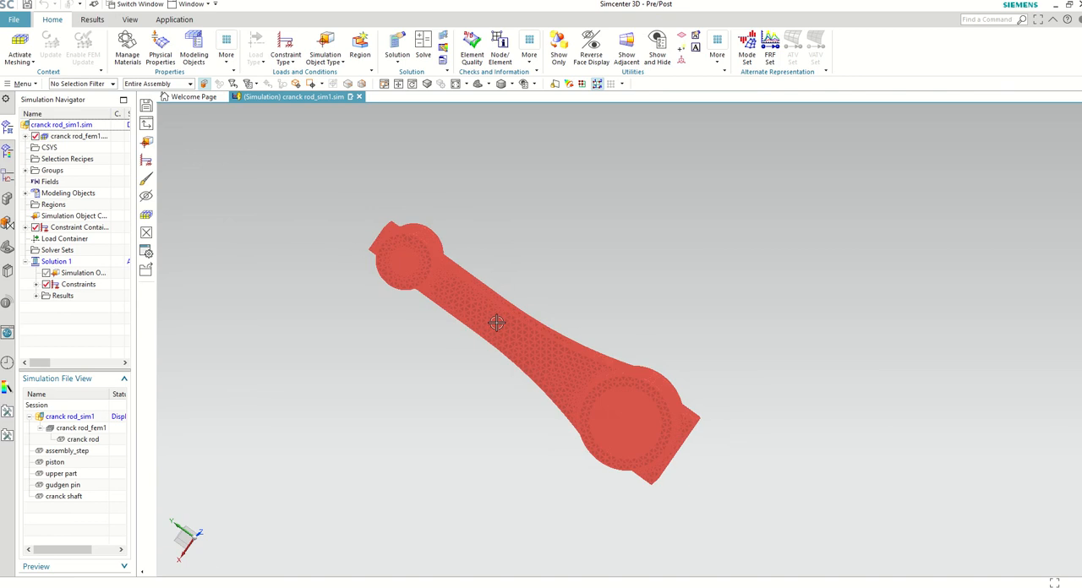
click(25, 136)
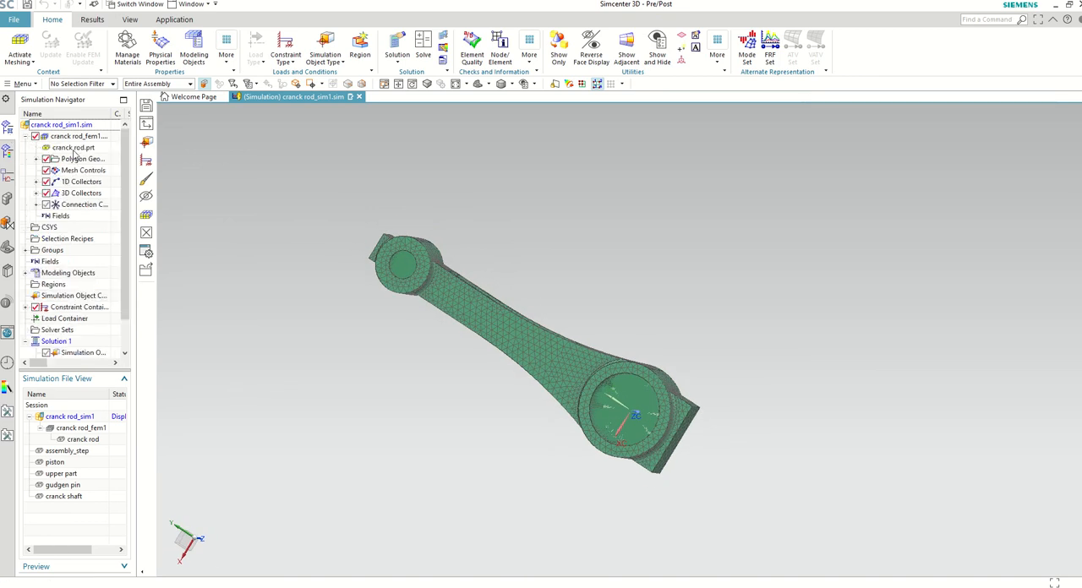
double_click(74, 147)
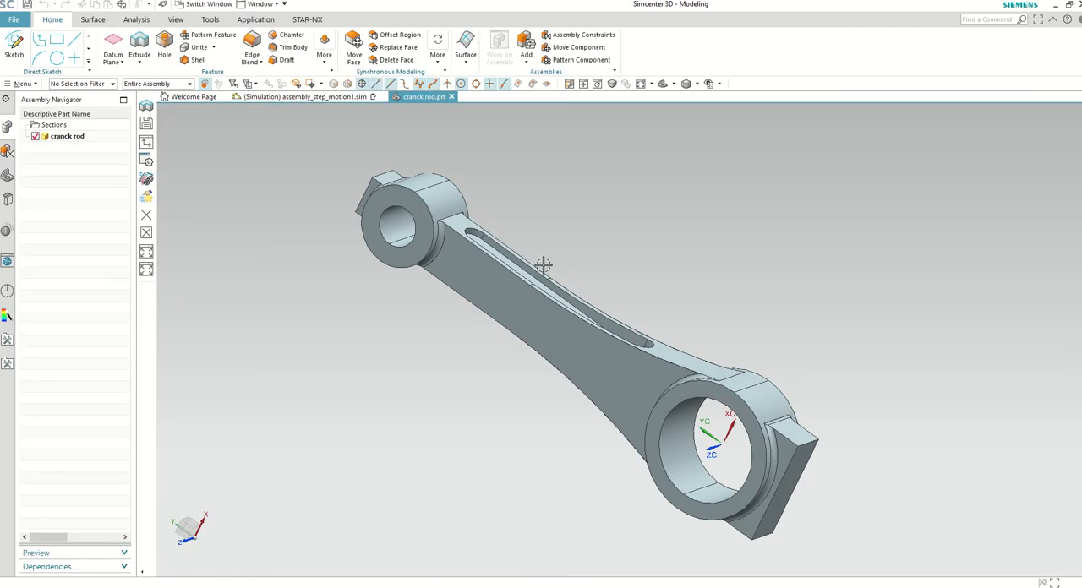
Step: Show the hole sketch listed in the connecting rod part's model history
middle_drag(544, 266, 398, 283)
click(7, 175)
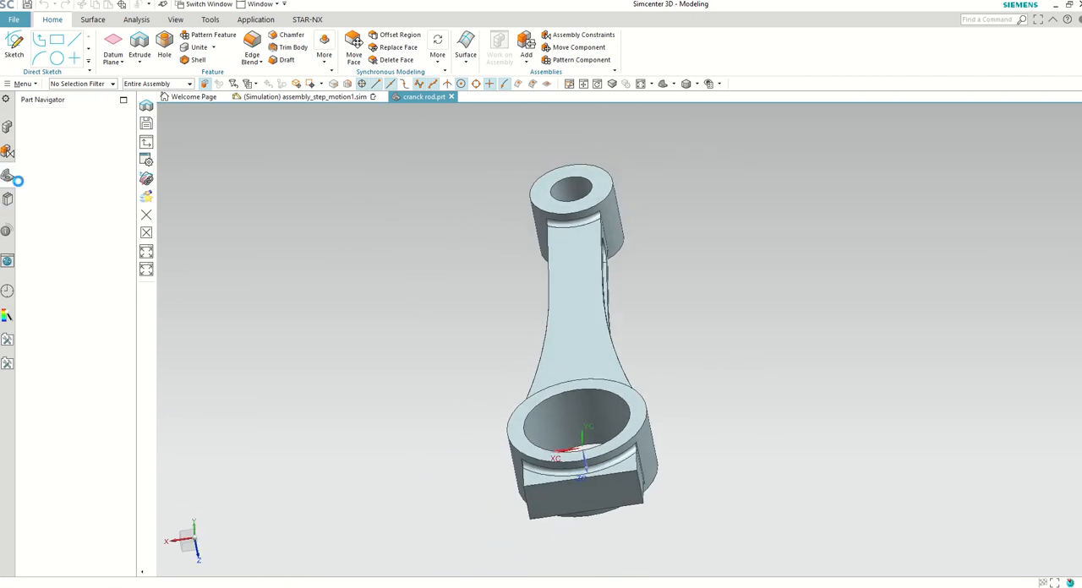
click(48, 170)
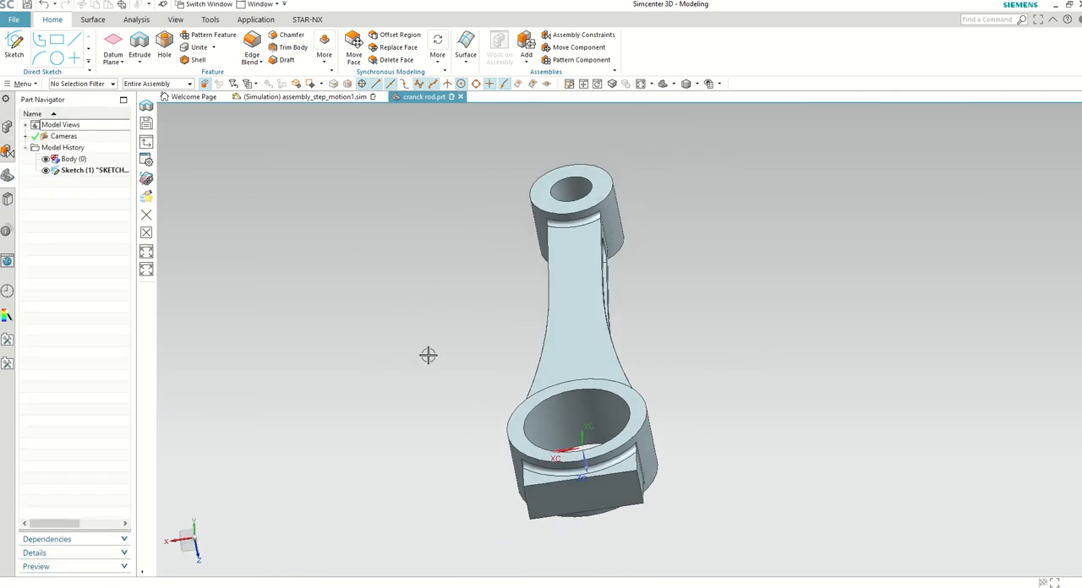
Step: Extrude the three sketched circles 29 mm into the connecting rod as a subtraction, and hide the sketch
mouse_move(428, 354)
middle_down()
mouse_move(527, 227)
mouse_move(464, 259)
mouse_move(444, 241)
mouse_move(487, 291)
mouse_move(486, 271)
middle_up()
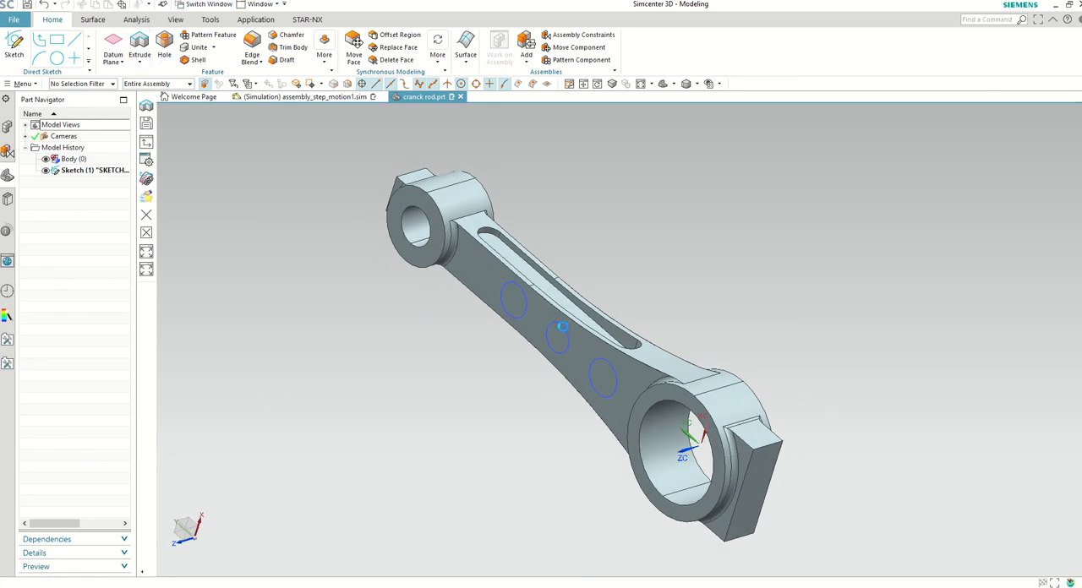
key(x)
click(562, 328)
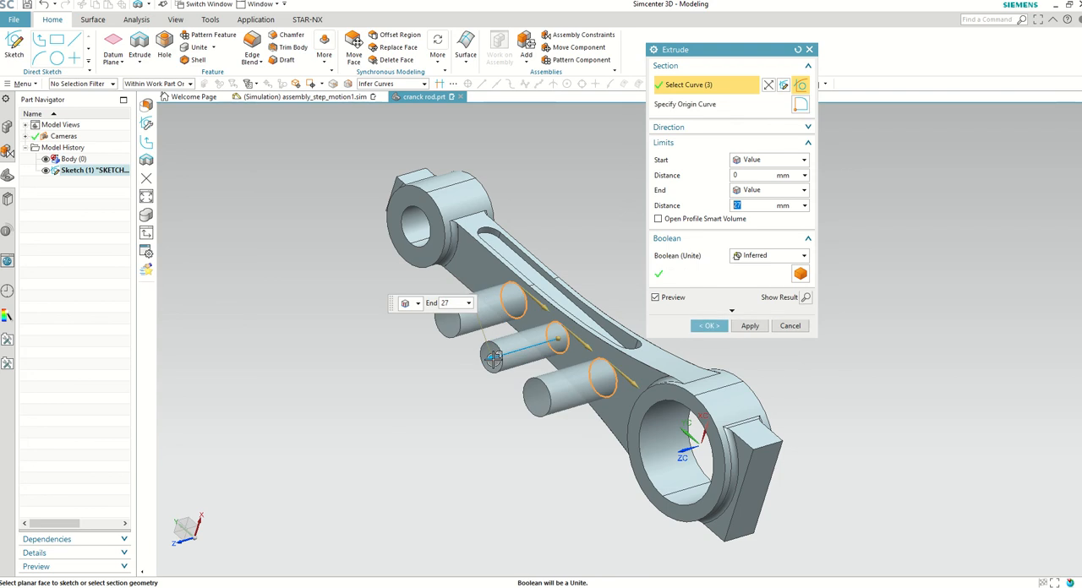
drag(623, 312, 631, 316)
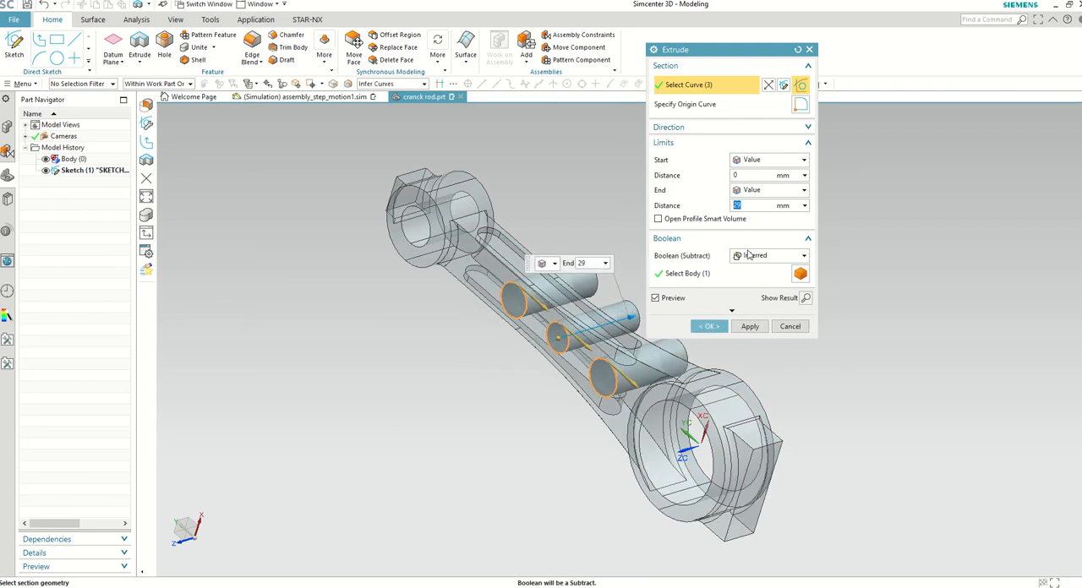
click(716, 327)
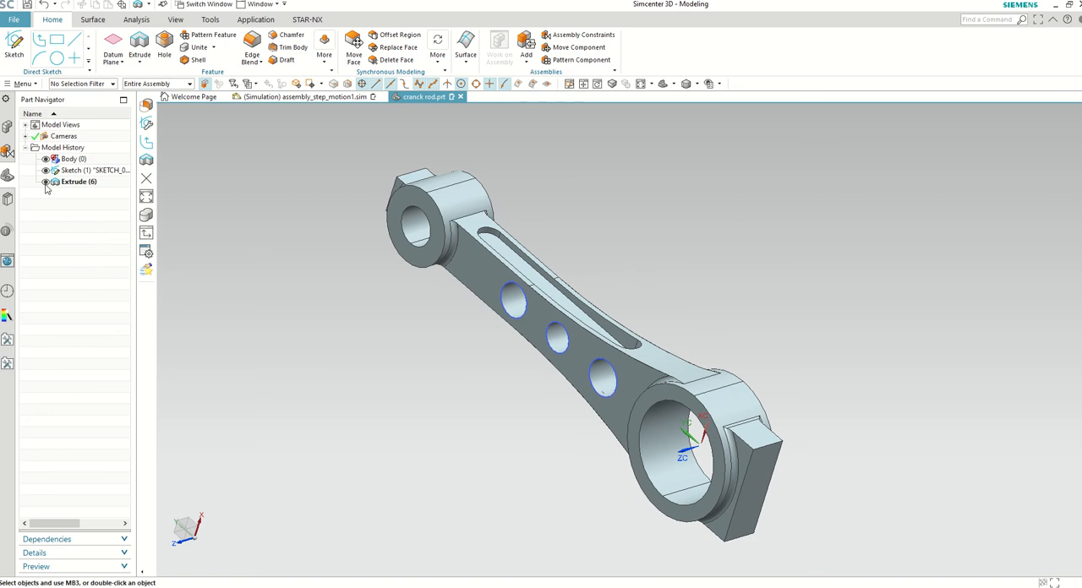
click(46, 171)
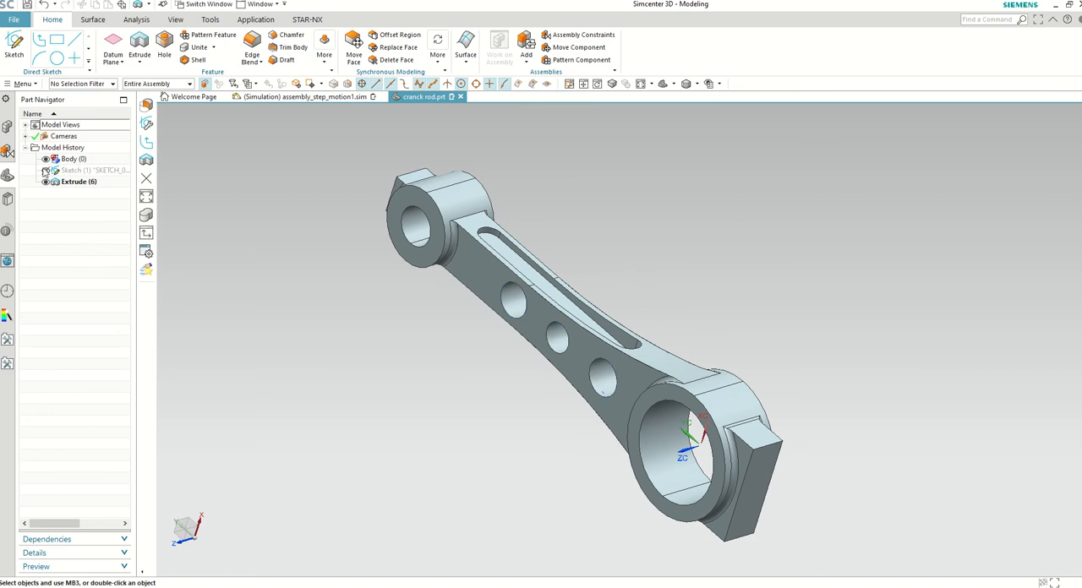
Step: Switch to the cranck rod_sim1 simulation, activate cranck rod_fem1, and update its mesh to the modified rod geometry
click(260, 4)
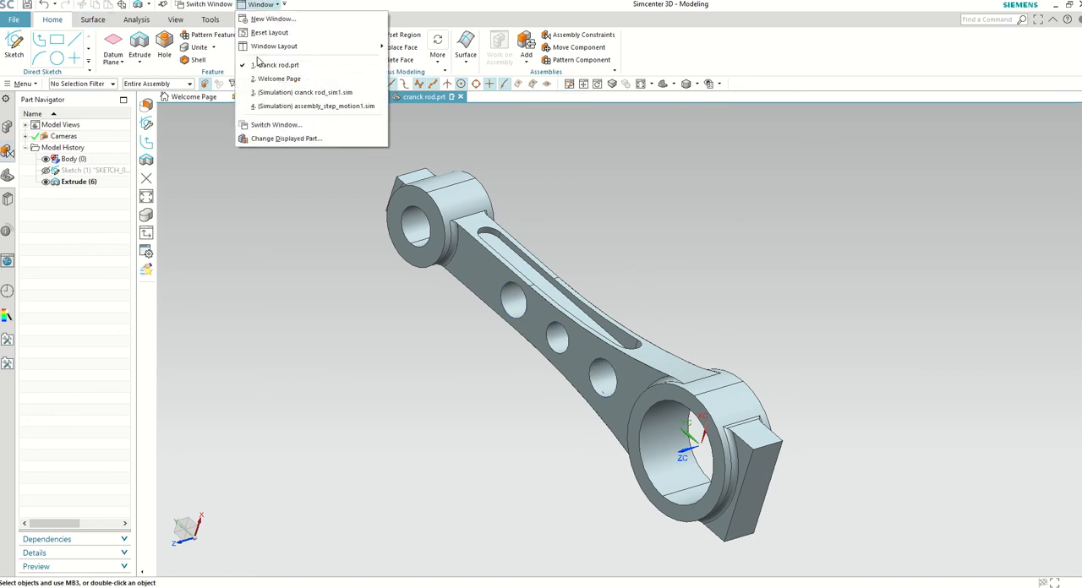
click(283, 92)
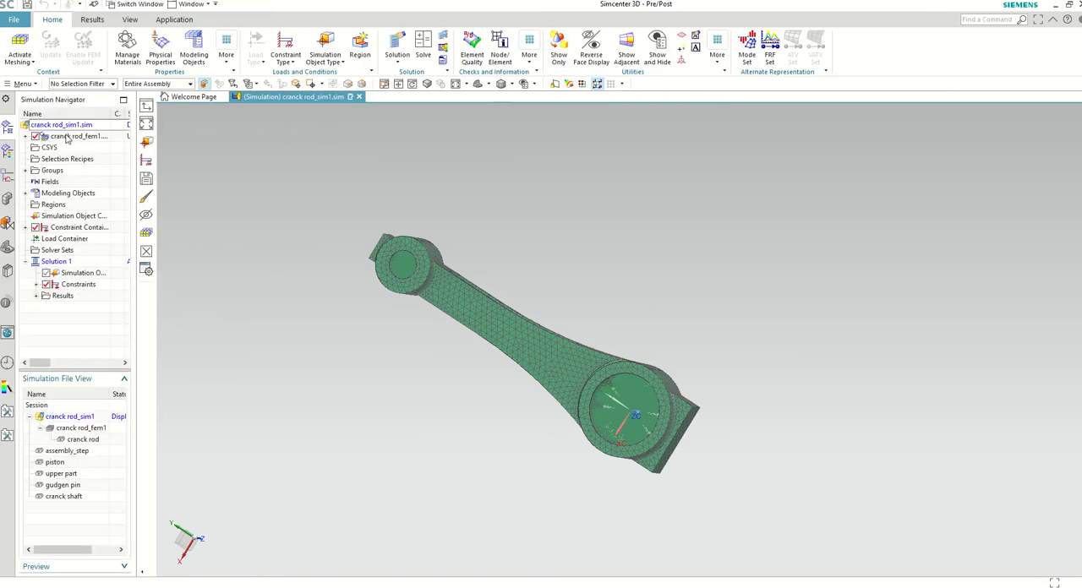
click(26, 137)
double_click(78, 136)
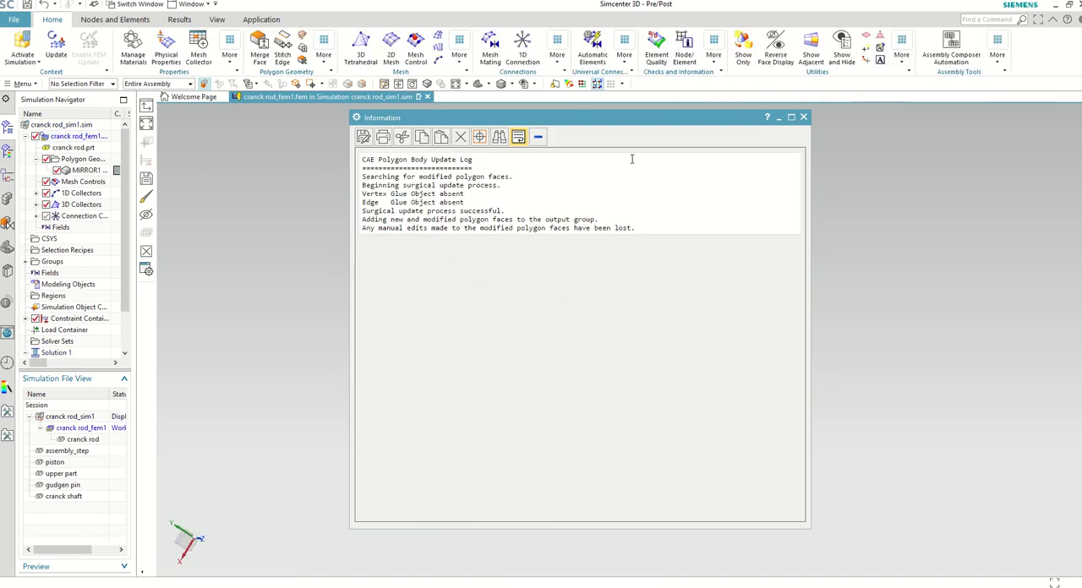
click(803, 117)
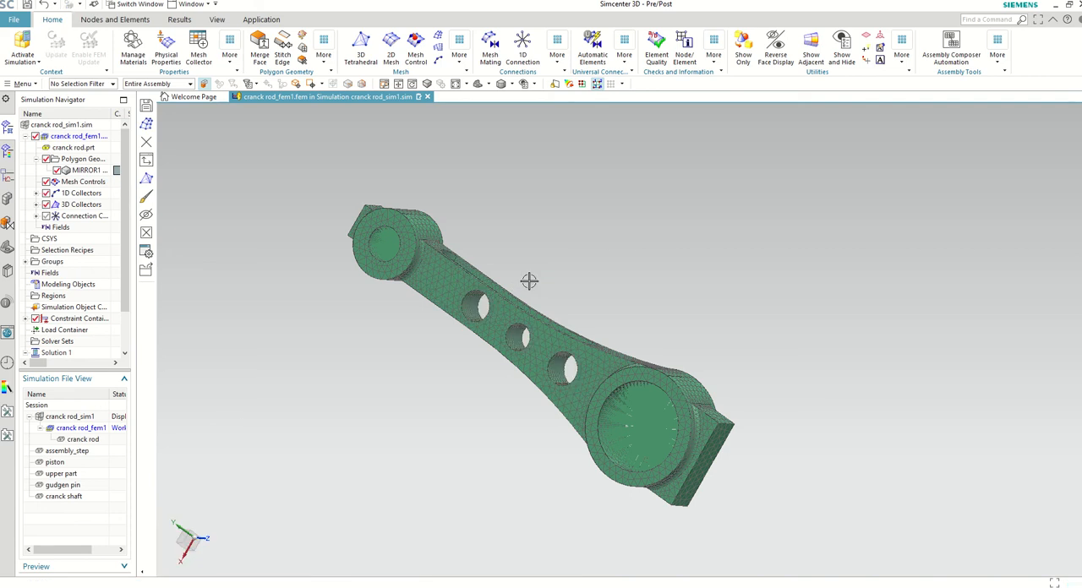
middle_drag(529, 282, 558, 367)
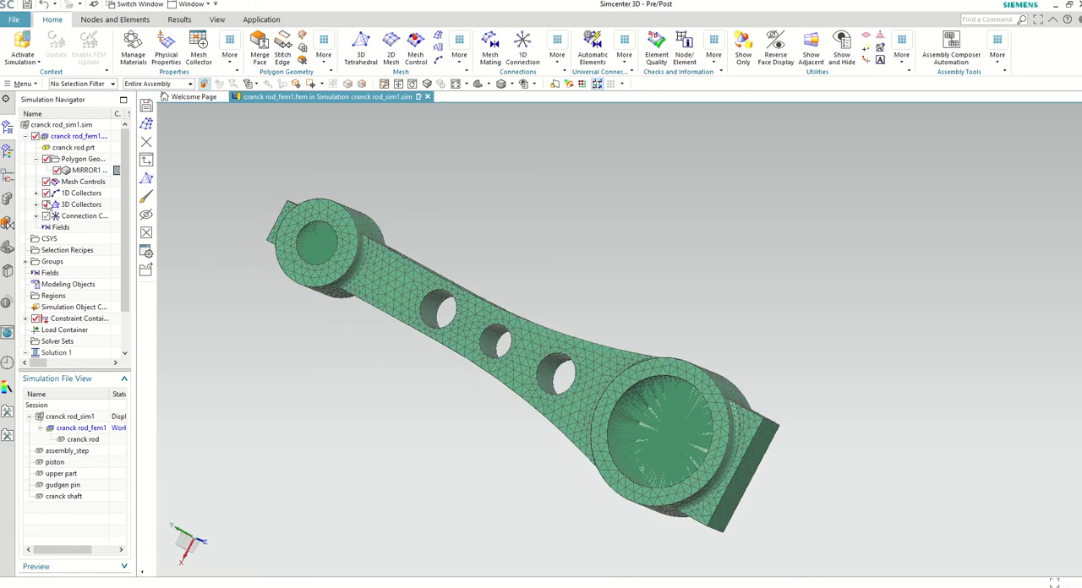
scroll(52, 203, down, 1)
scroll(55, 192, up, 1)
Step: Activate cranck rod_sim1 and solve Solution 1, declining the message review and closing the solver windows
double_click(56, 127)
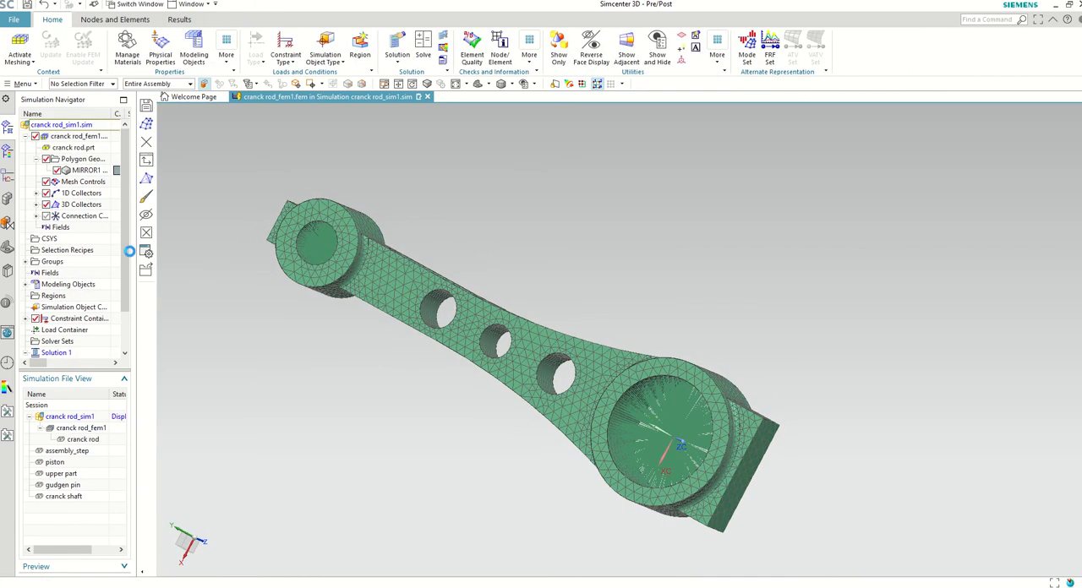
right_click(53, 309)
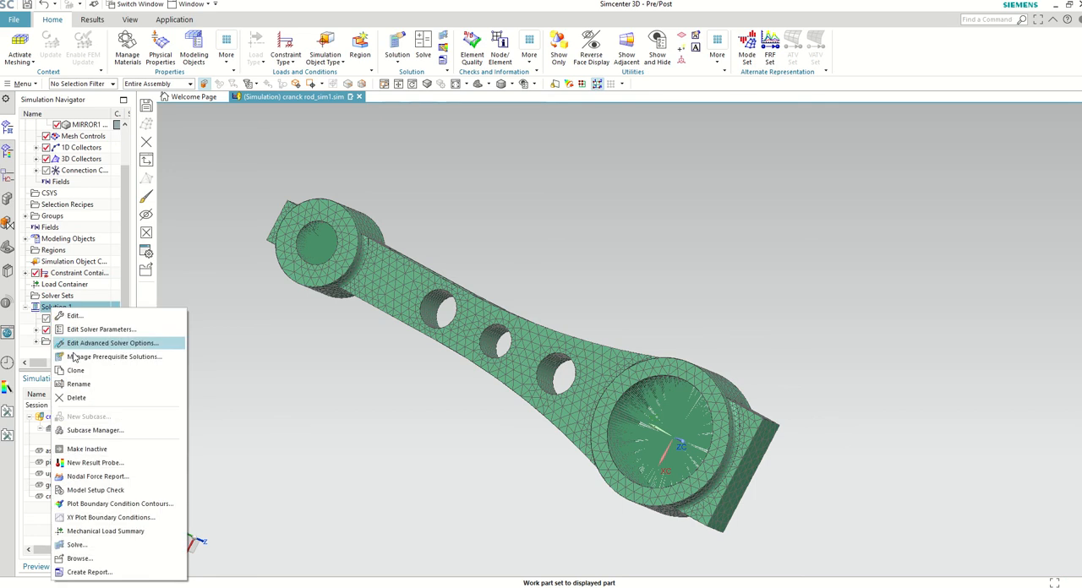
click(97, 545)
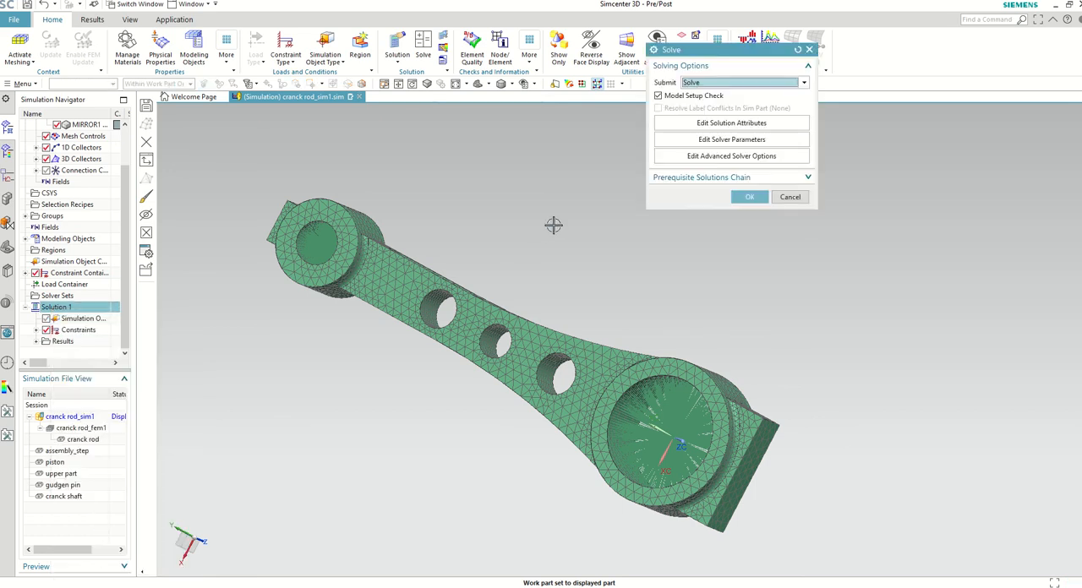
click(749, 197)
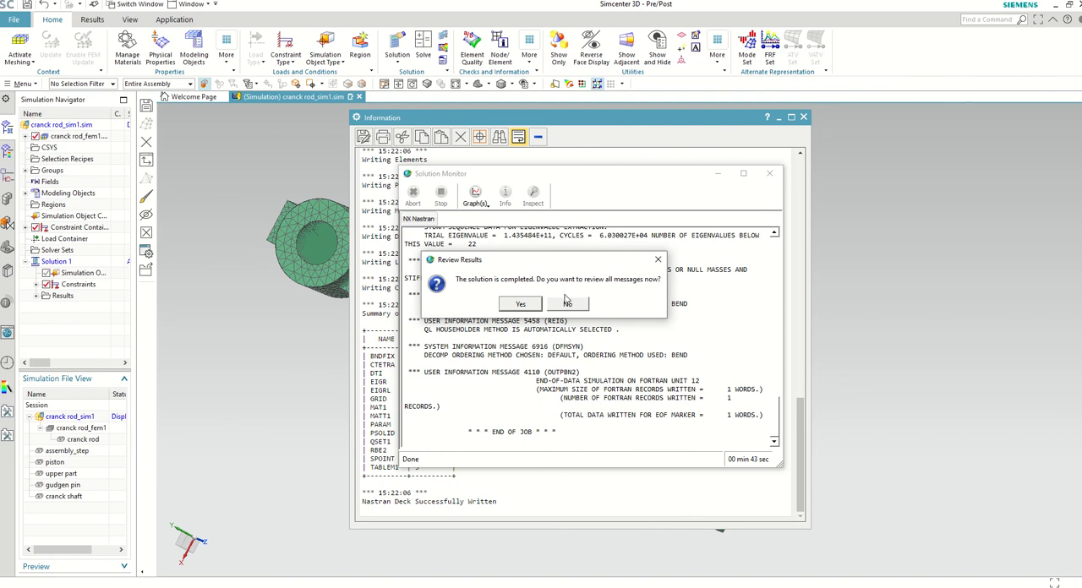
click(568, 305)
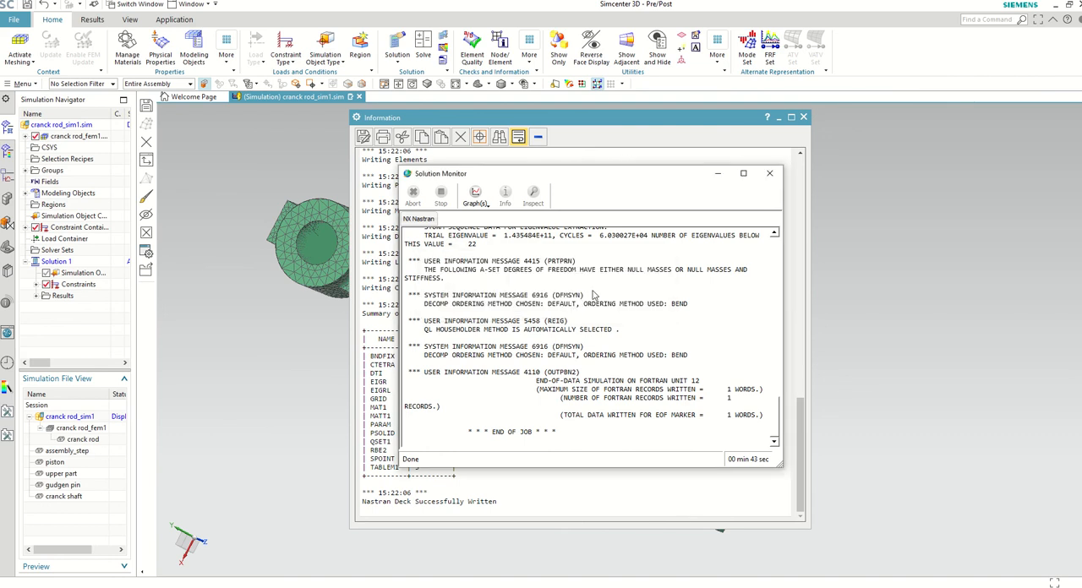
click(769, 175)
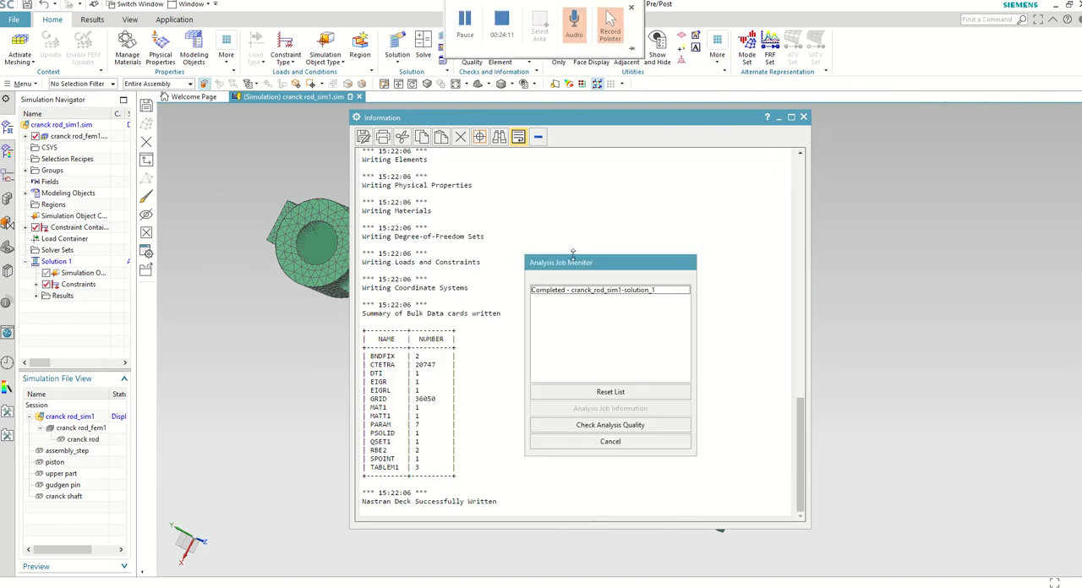
click(617, 444)
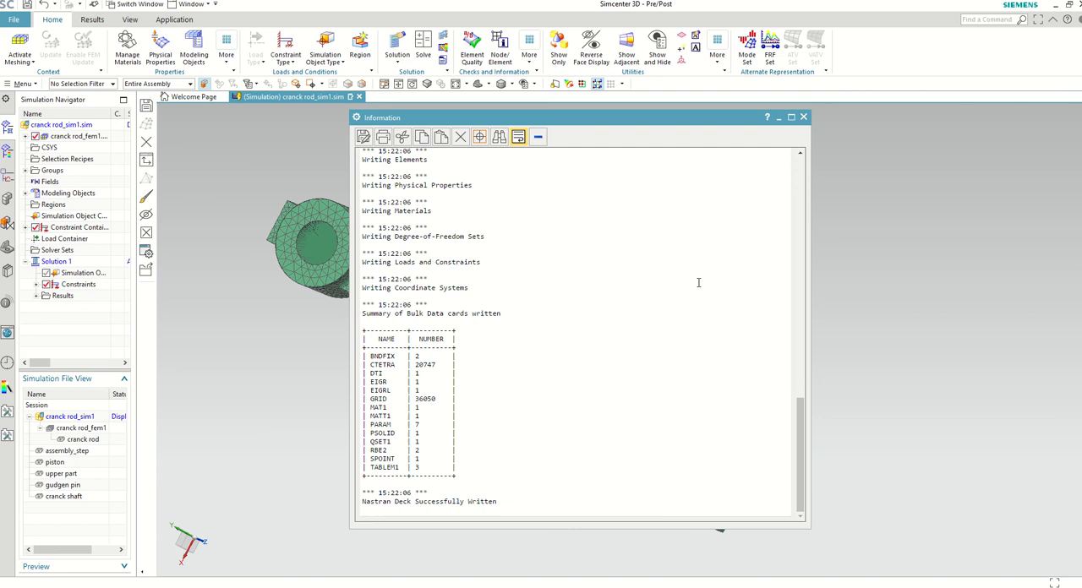
click(804, 118)
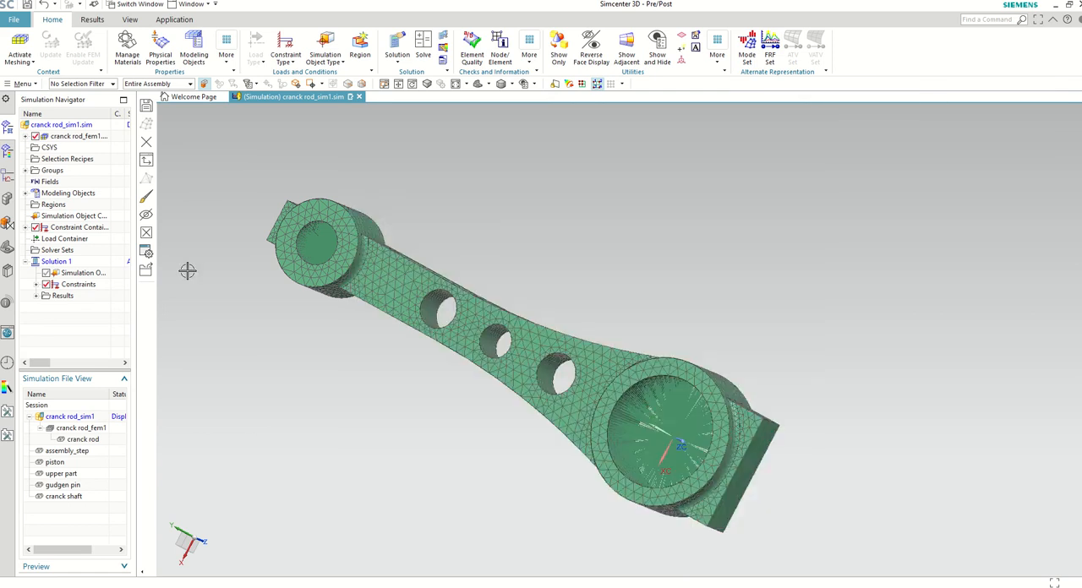
Step: Open Solution 1's Structural results and display the nodal displacement contour of Mode 7 on the deformed rod
click(36, 296)
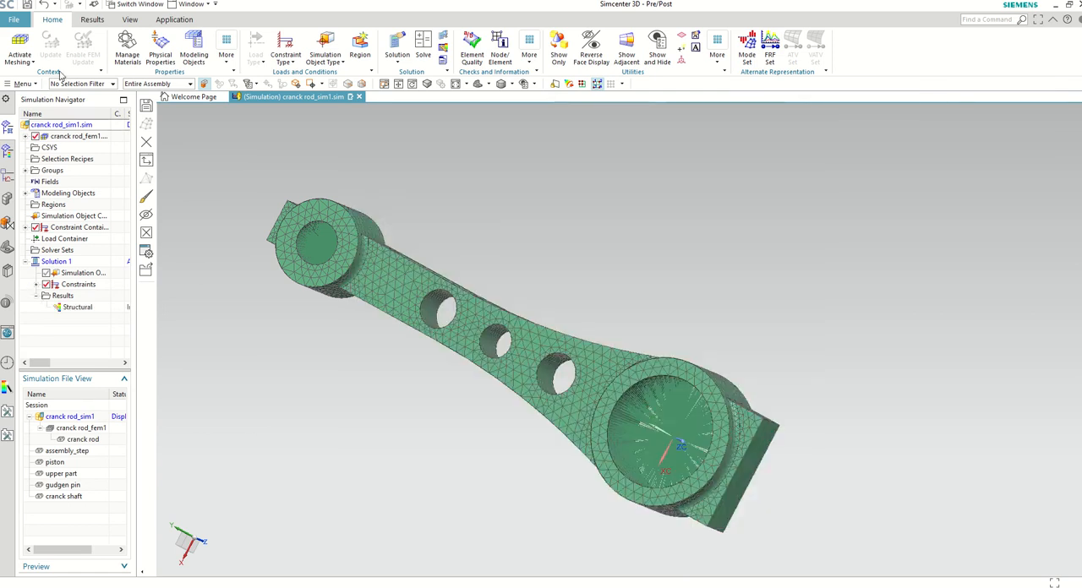
click(19, 49)
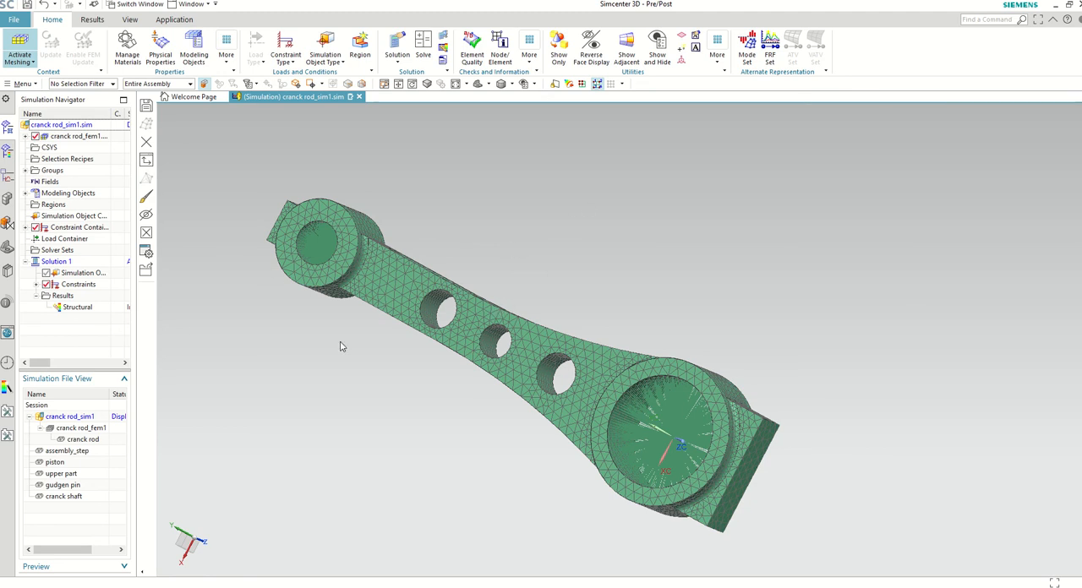
middle_drag(342, 408, 379, 490)
middle_drag(367, 379, 290, 339)
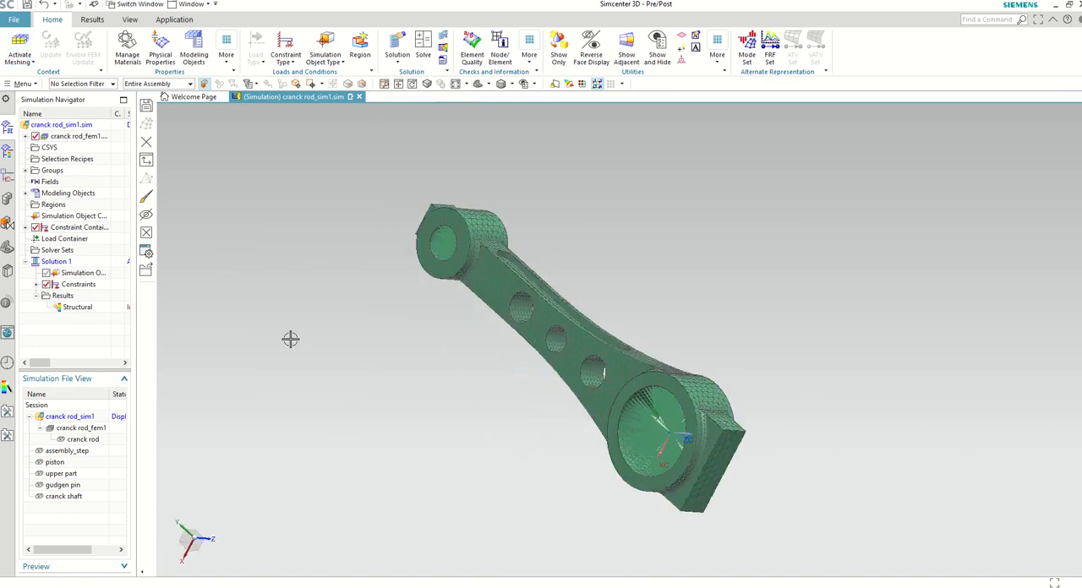
double_click(73, 308)
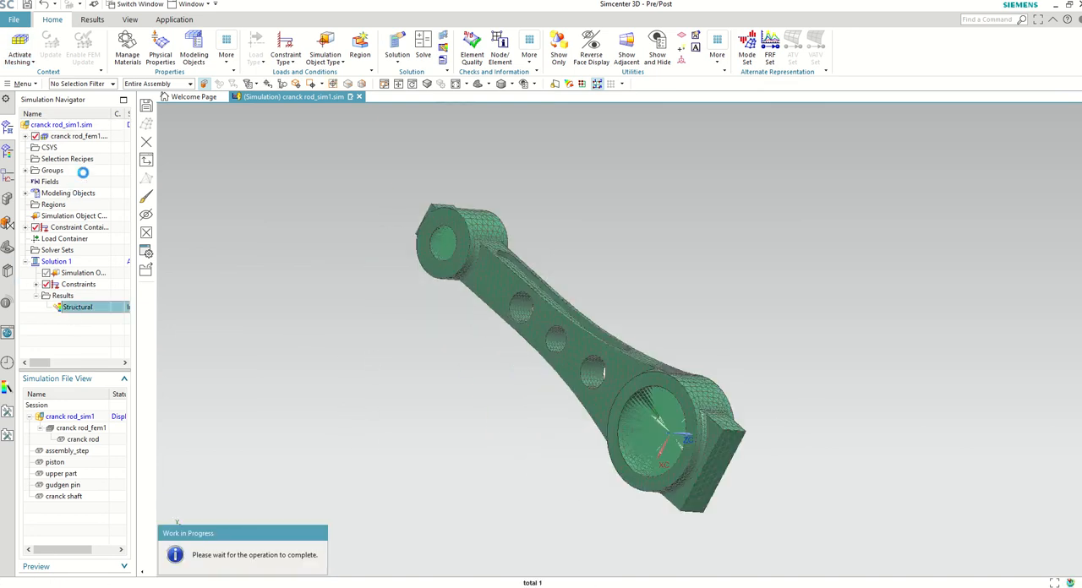
click(36, 148)
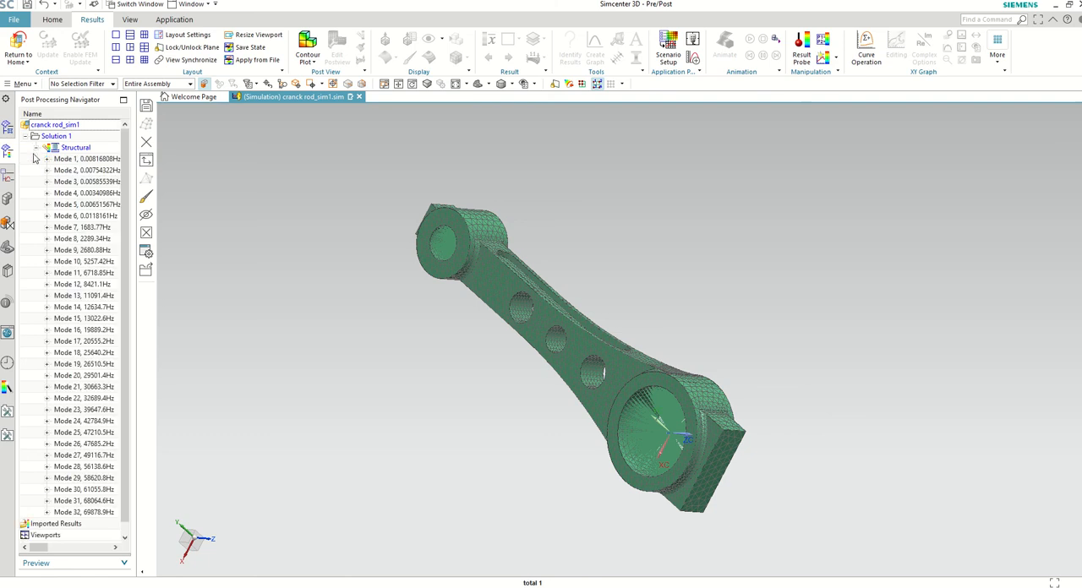
click(95, 230)
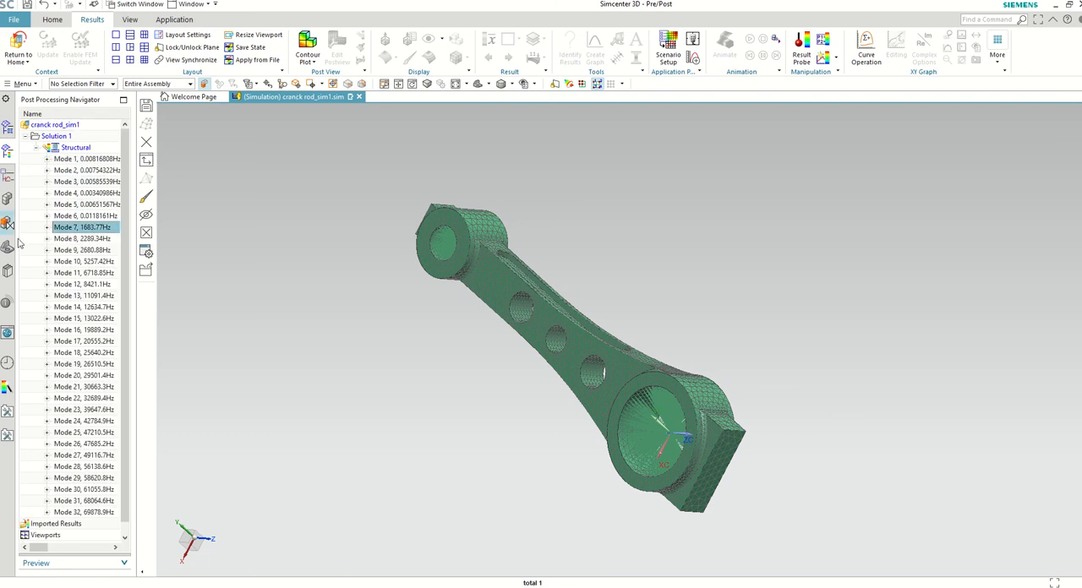
click(46, 227)
double_click(76, 239)
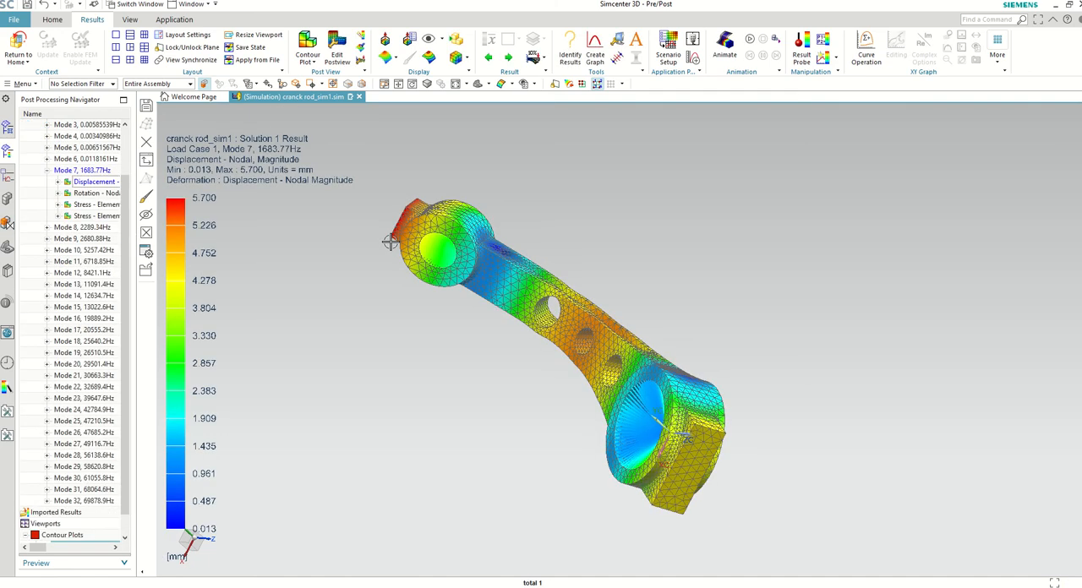
middle_drag(394, 254, 435, 361)
Step: Leave the rod's results view and switch back to the assembly_step_motion1 simulation
click(18, 47)
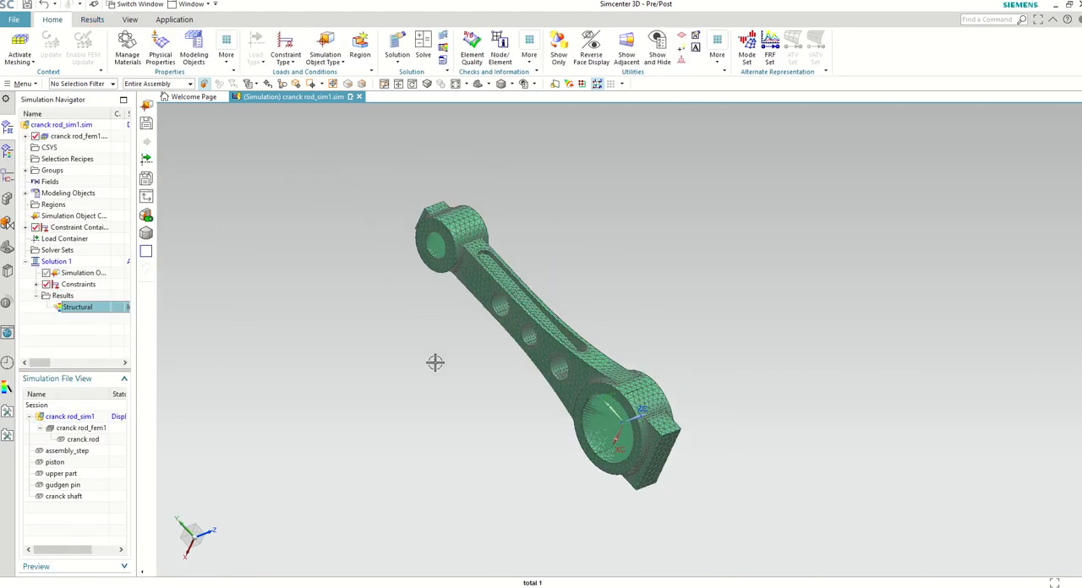
click(186, 5)
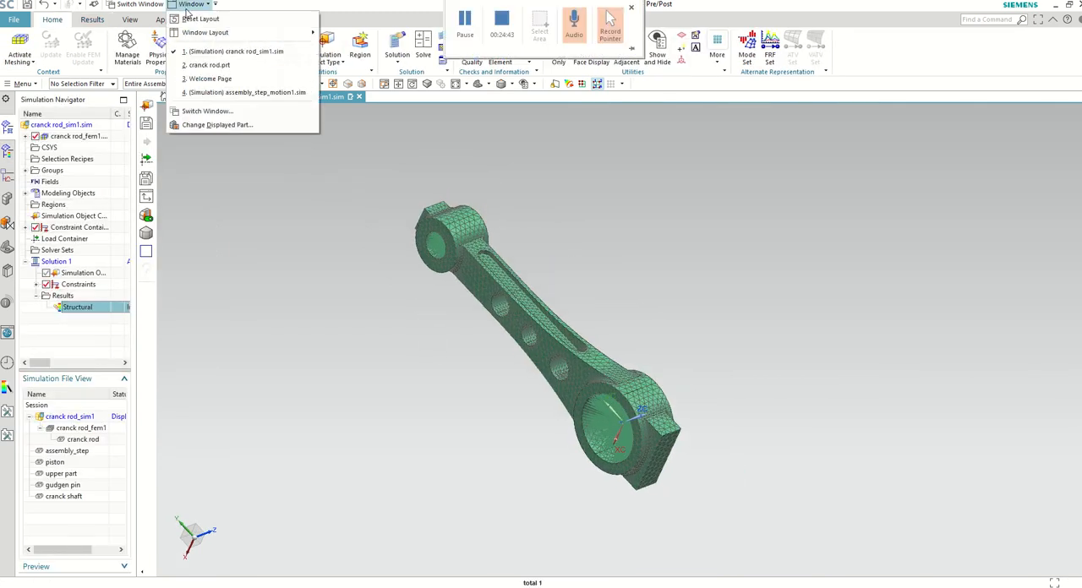
click(220, 92)
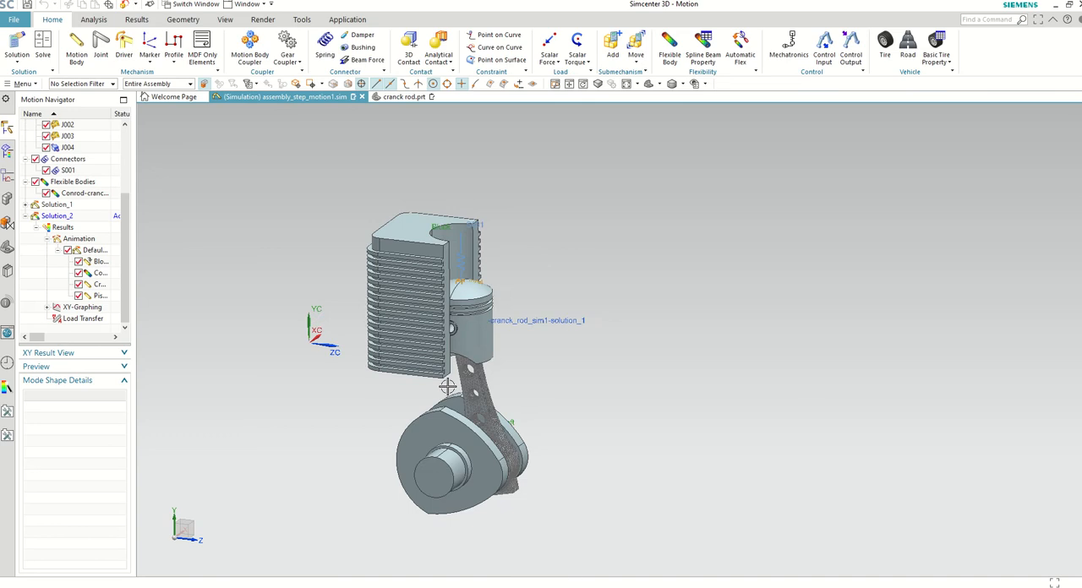
Step: Try to solve Solution_2 of the motion simulation with the existing connecting rod flexible body, and close the solver windows
scroll(335, 389, down, 2)
scroll(350, 398, up, 3)
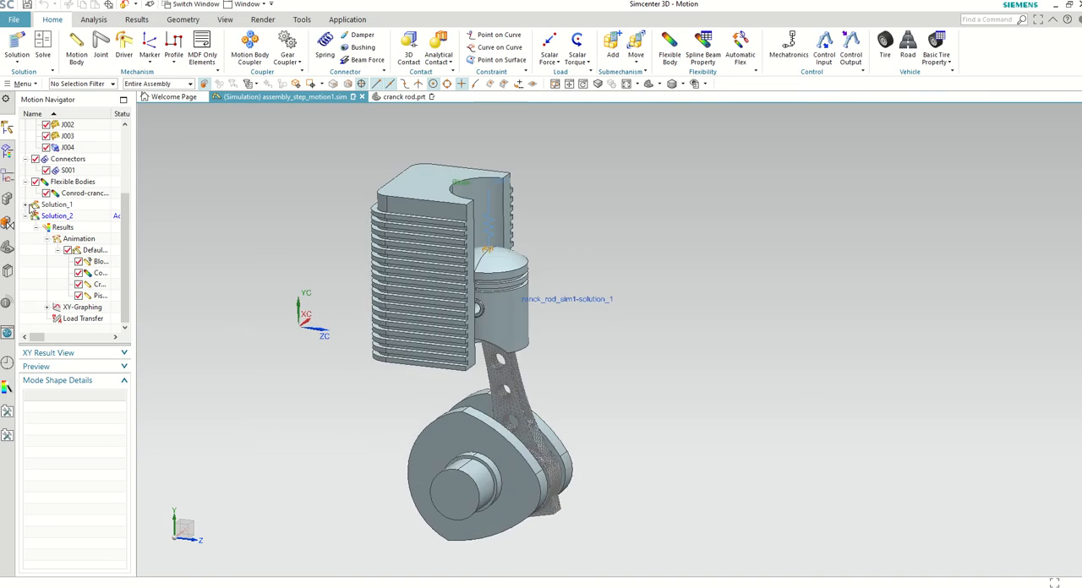
click(28, 204)
scroll(98, 237, down, 1)
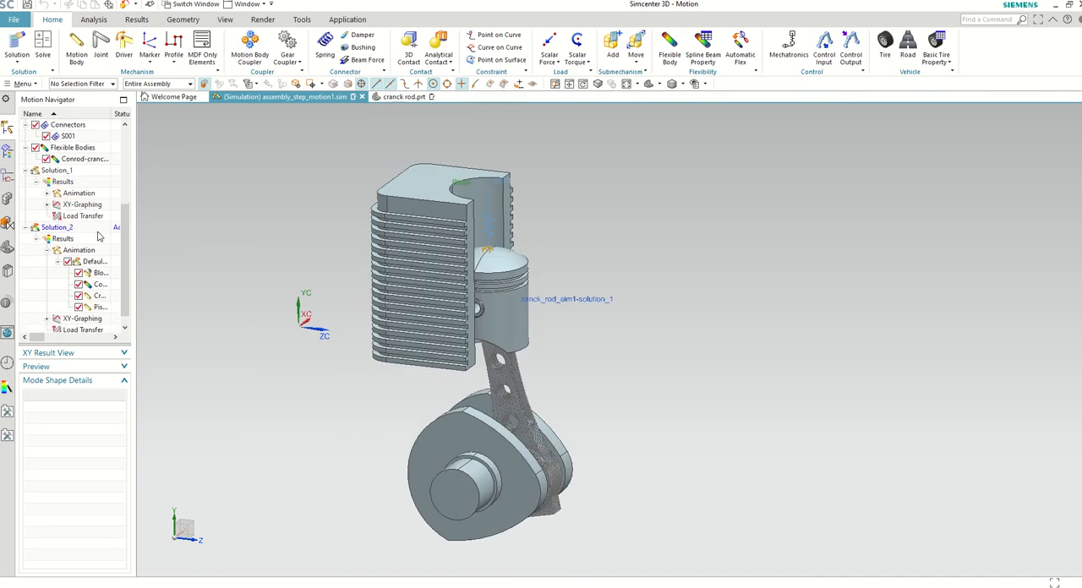
right_click(71, 228)
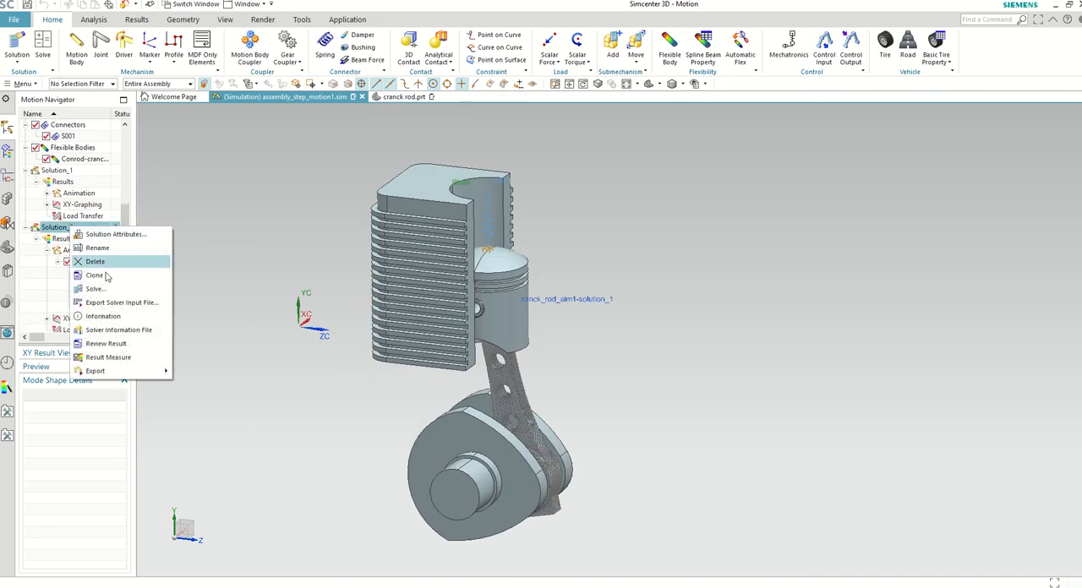
click(152, 292)
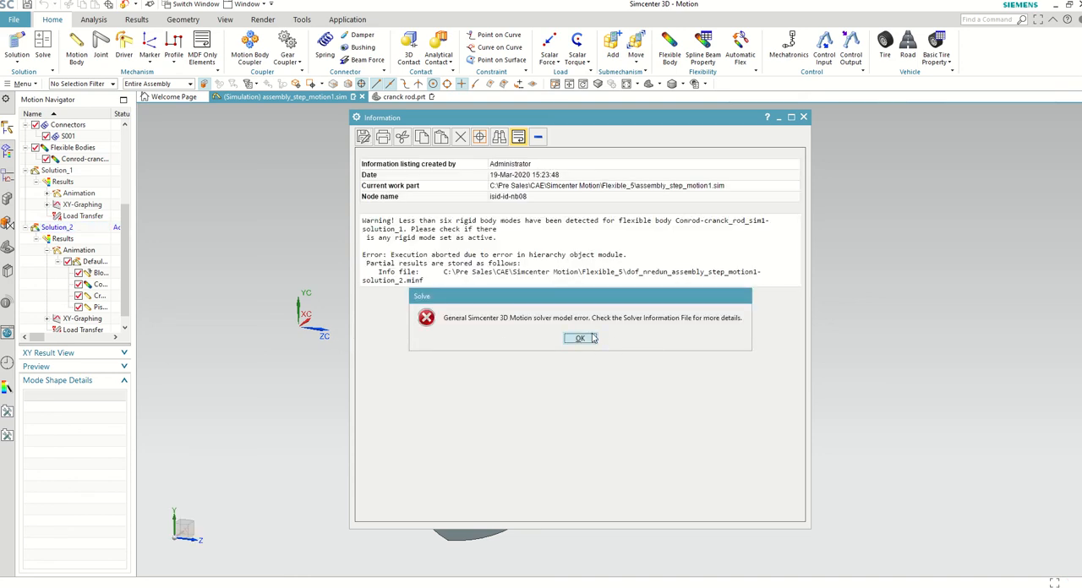
click(594, 339)
click(803, 116)
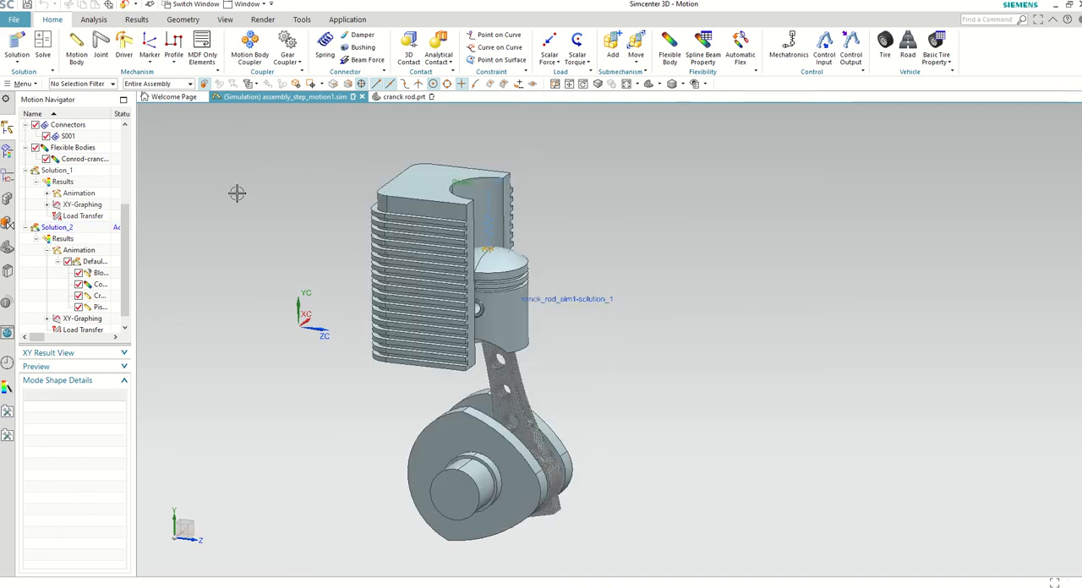
Step: Delete the Conrod flexible body from the motion simulation's Flexible Bodies
scroll(300, 337, down, 4)
scroll(285, 337, down, 1)
scroll(242, 351, up, 2)
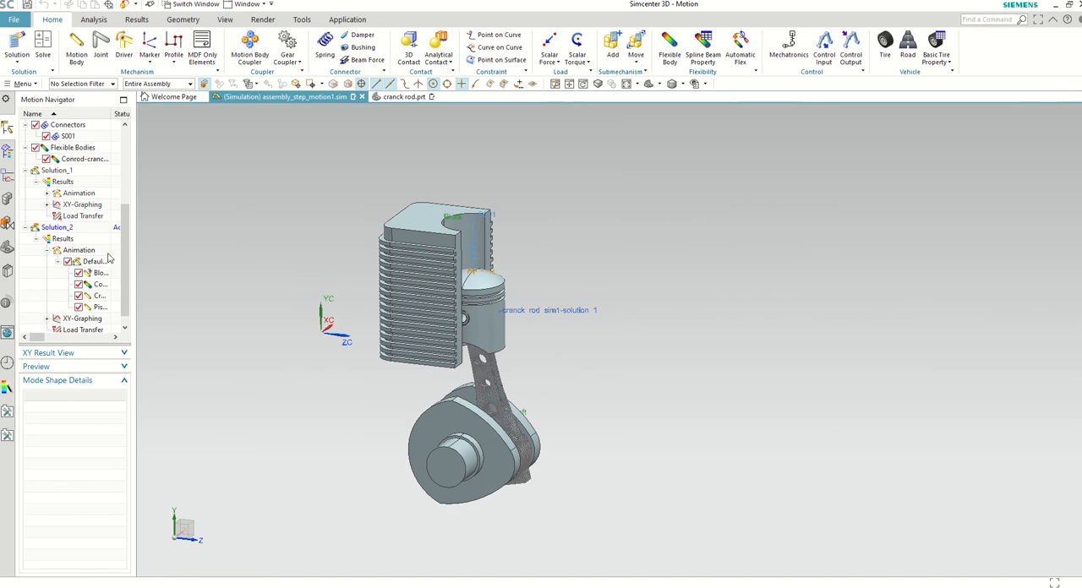
scroll(108, 256, up, 2)
click(91, 228)
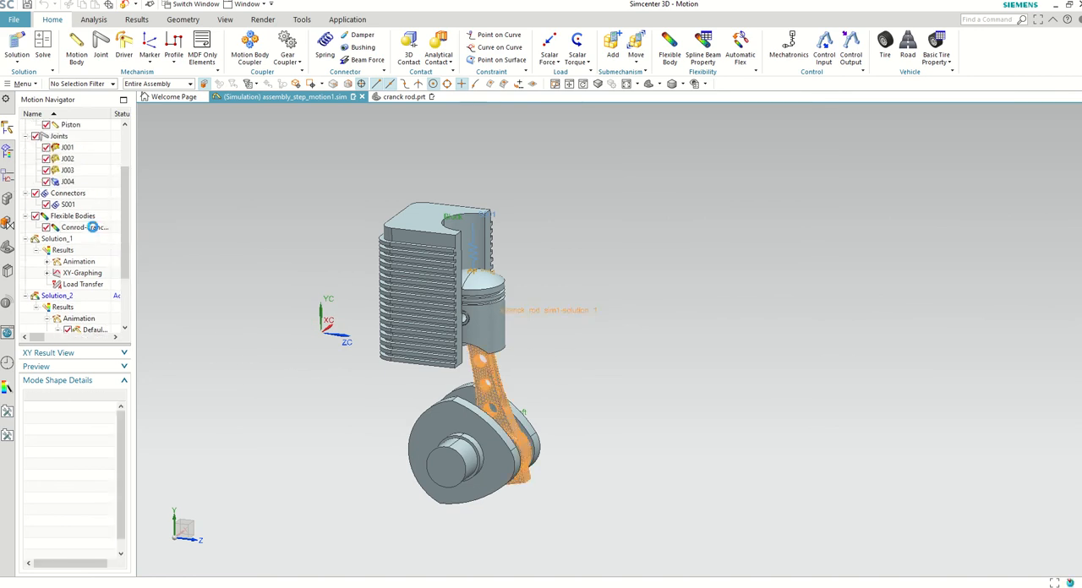
right_click(91, 227)
click(117, 248)
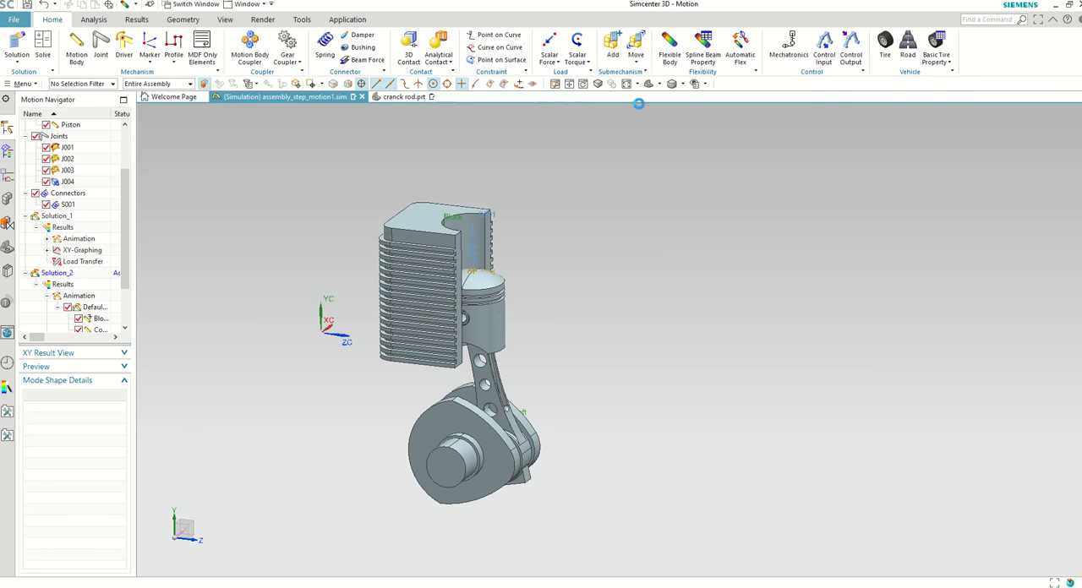
Step: Create a Finite Element Method flexible body on the connecting rod from the FEA result file cranck_rod_sim1-solution_1.op2
scroll(548, 391, up, 2)
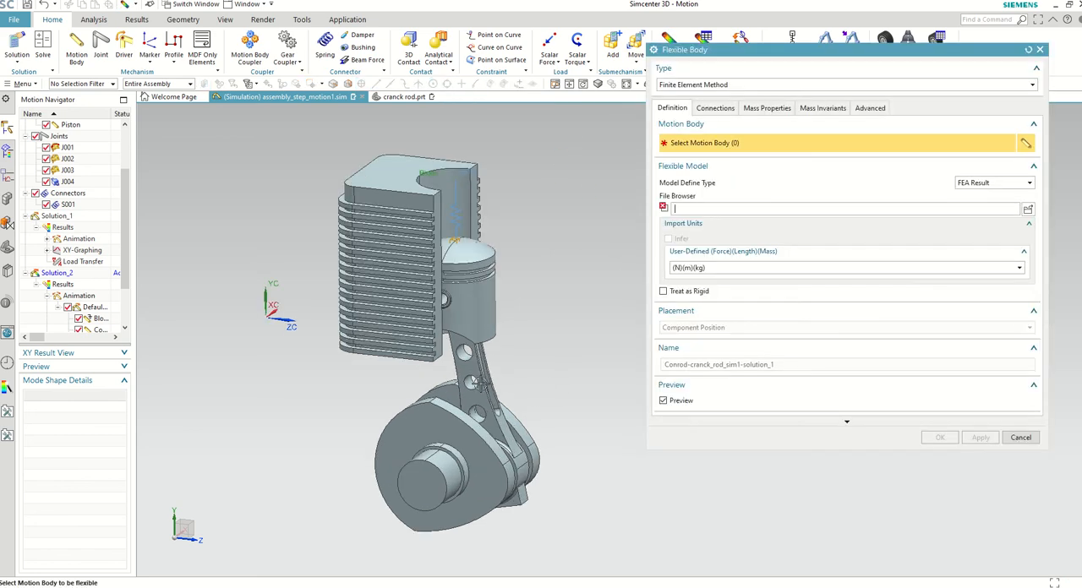
click(480, 383)
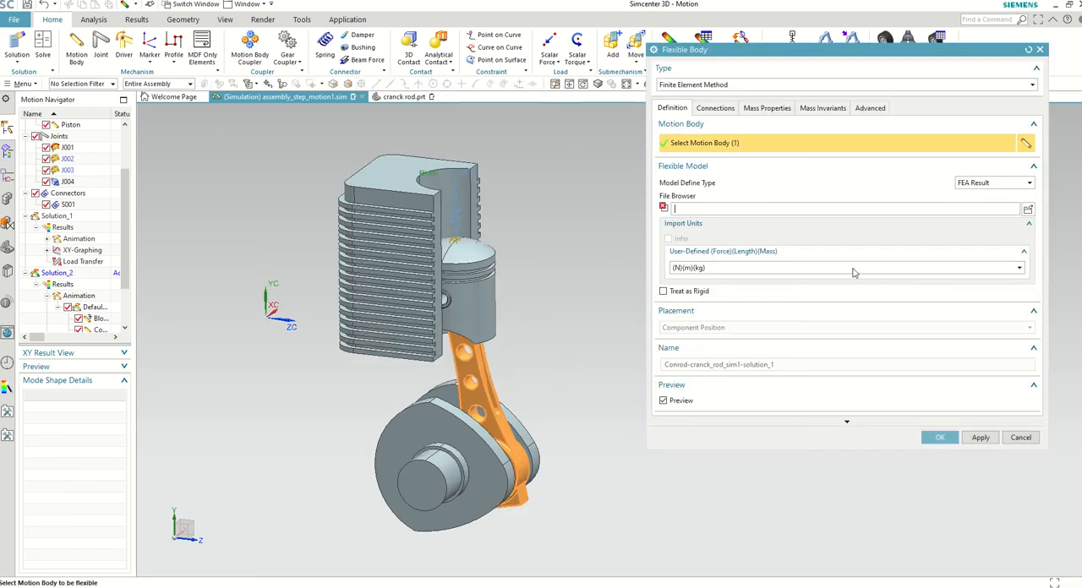
click(1028, 210)
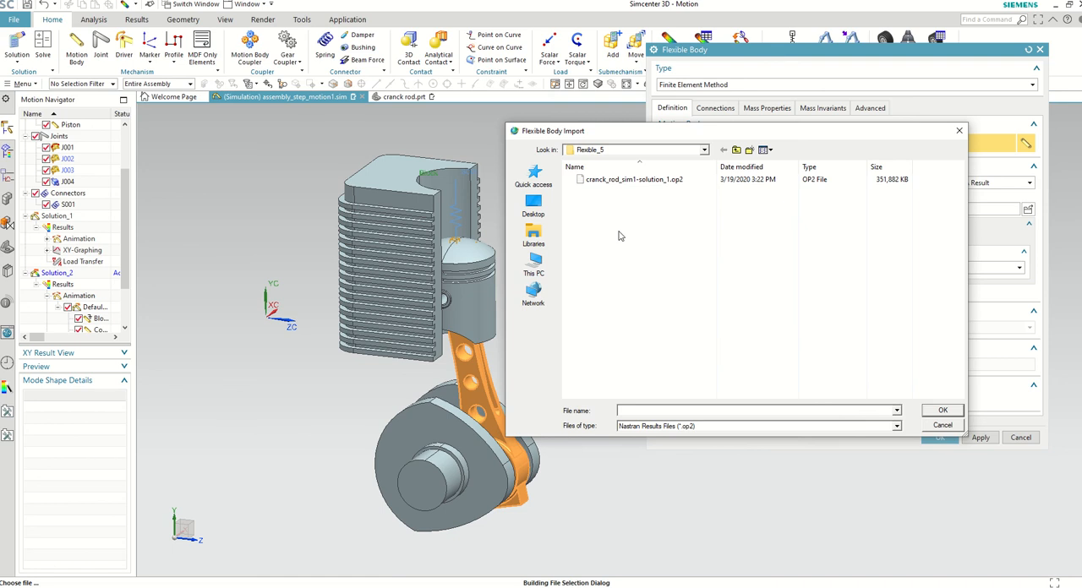
click(628, 181)
click(942, 411)
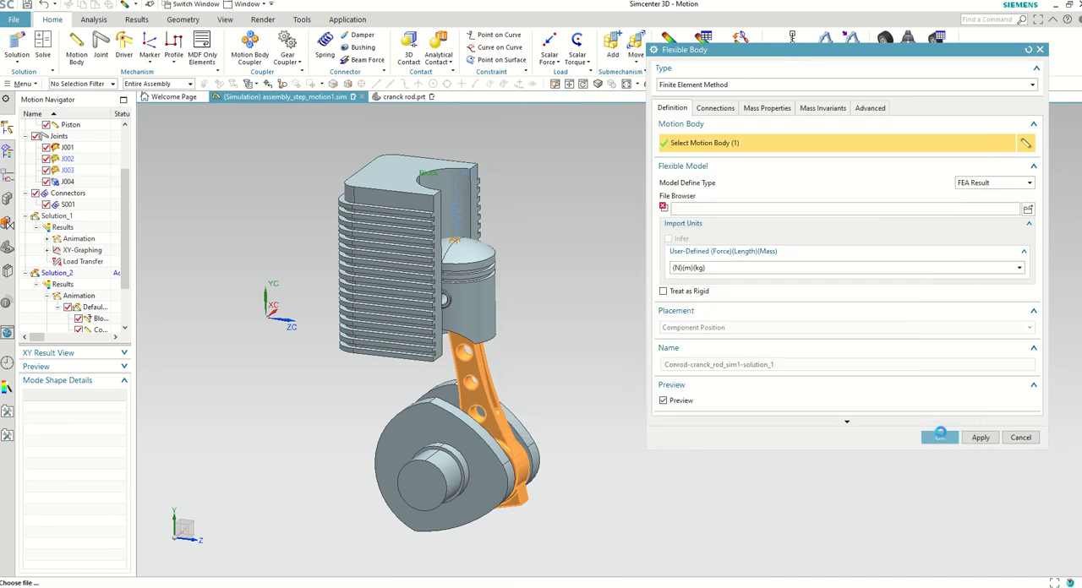
click(941, 439)
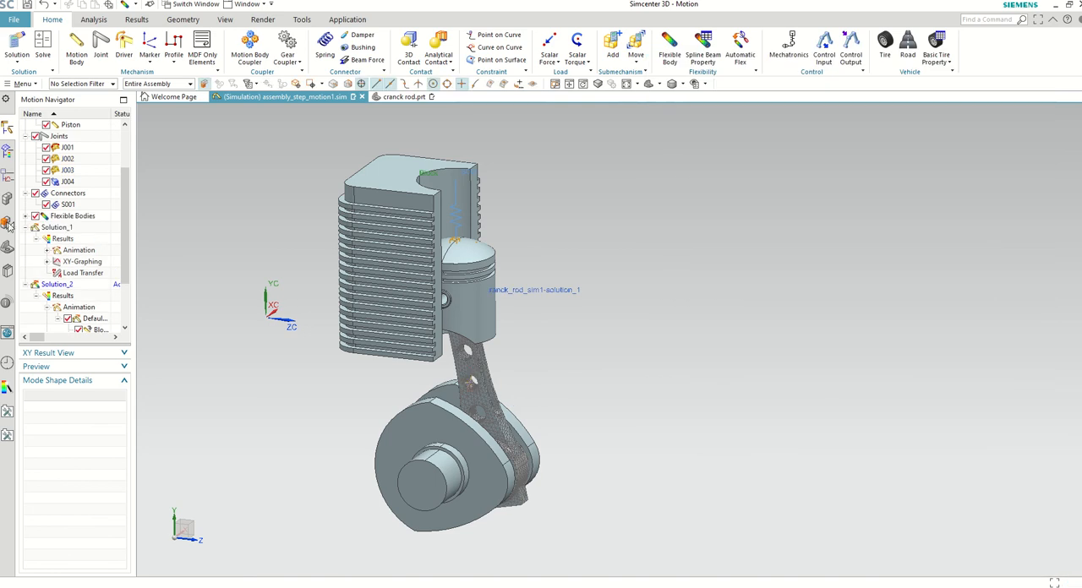
Step: Try to solve Solution_2 with the recreated flexible body and dismiss the solver alert
right_click(56, 288)
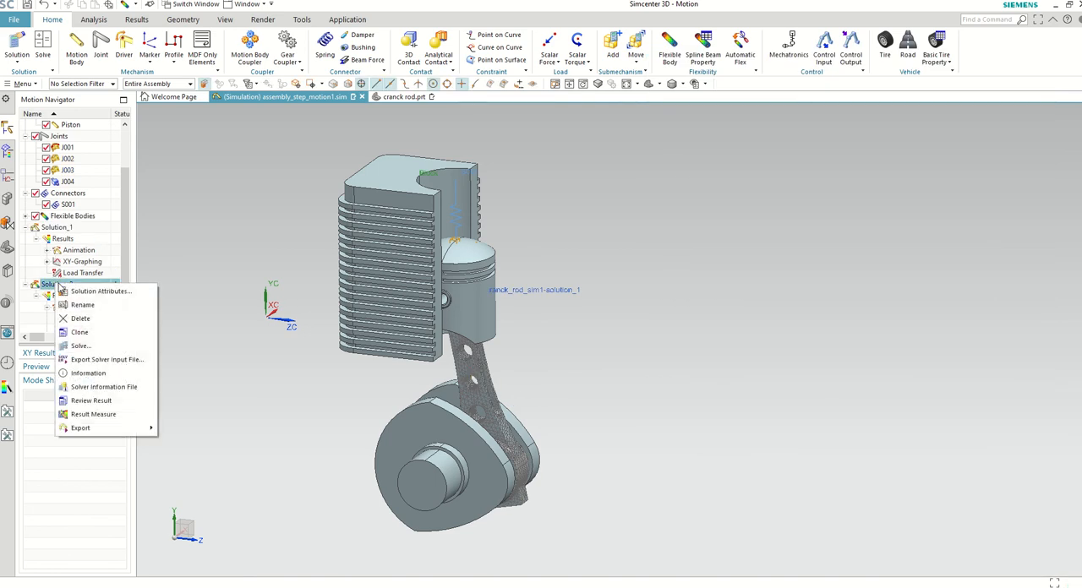
click(85, 347)
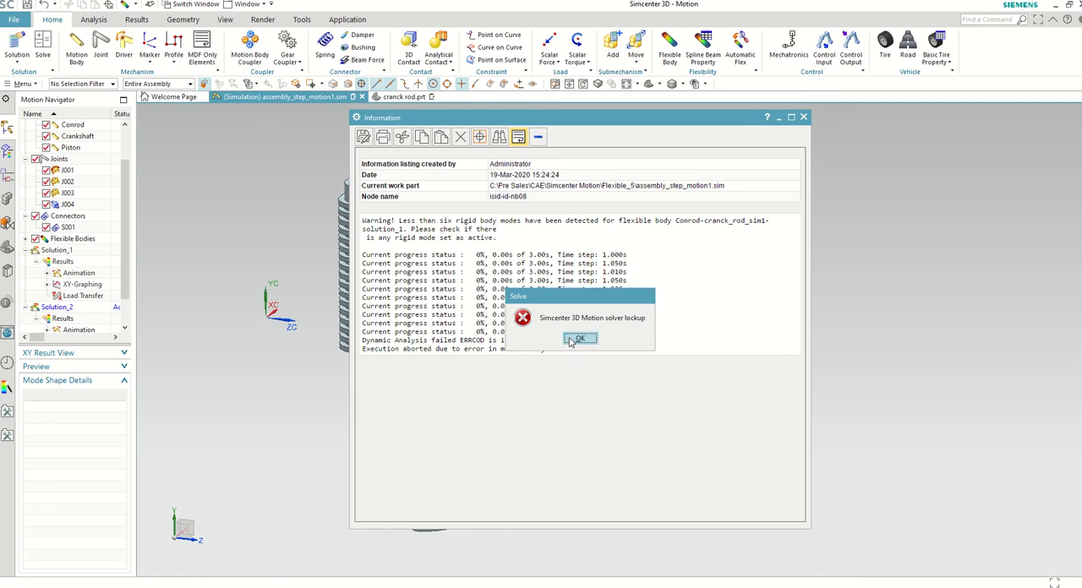
click(578, 339)
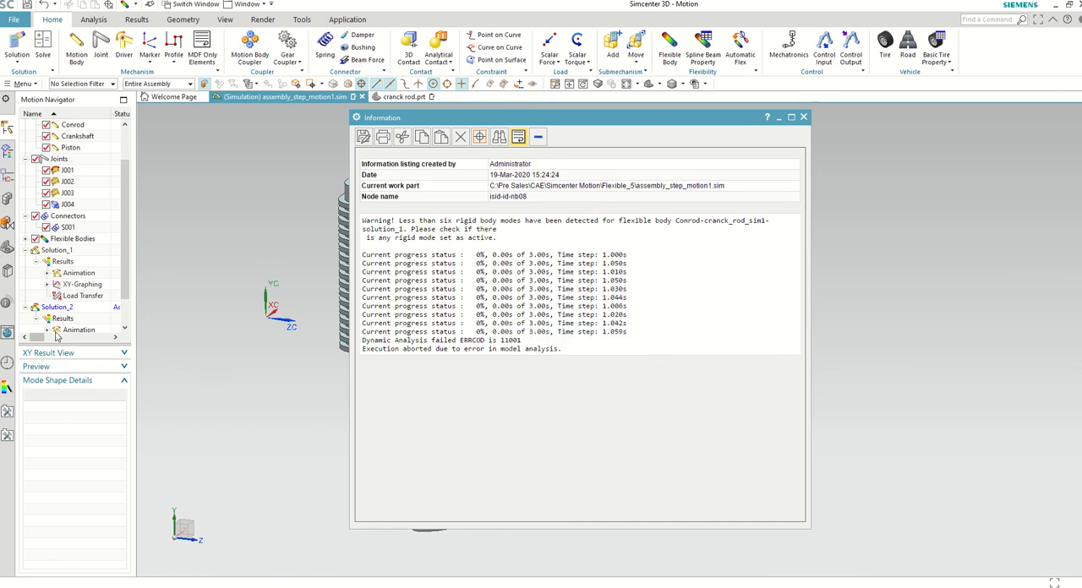
Step: Close the solver information and deactivate mode 6 in the Conrod flexible body's mode shape details
scroll(98, 287, down, 1)
click(26, 205)
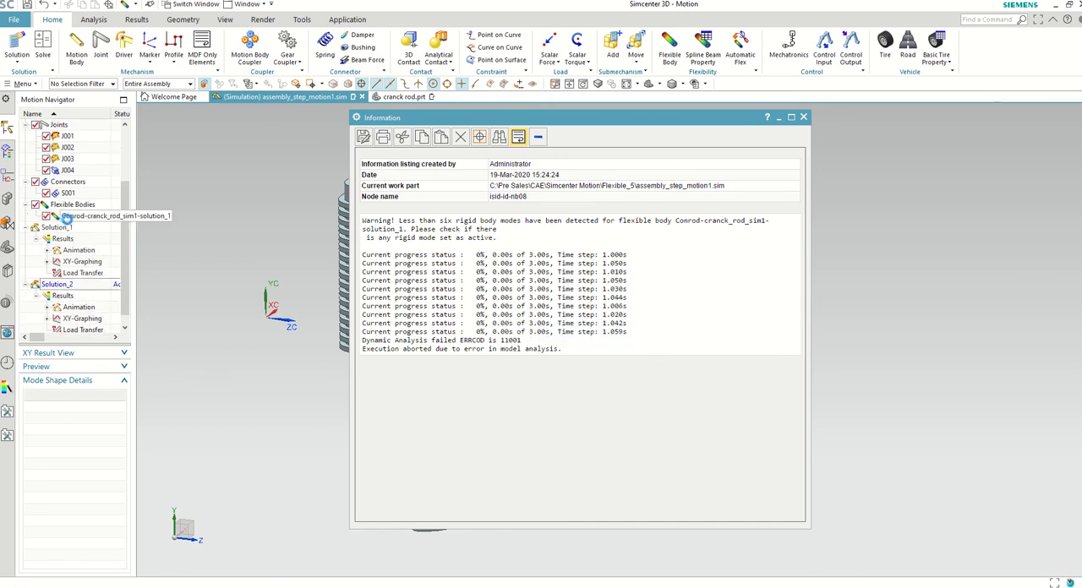
click(56, 216)
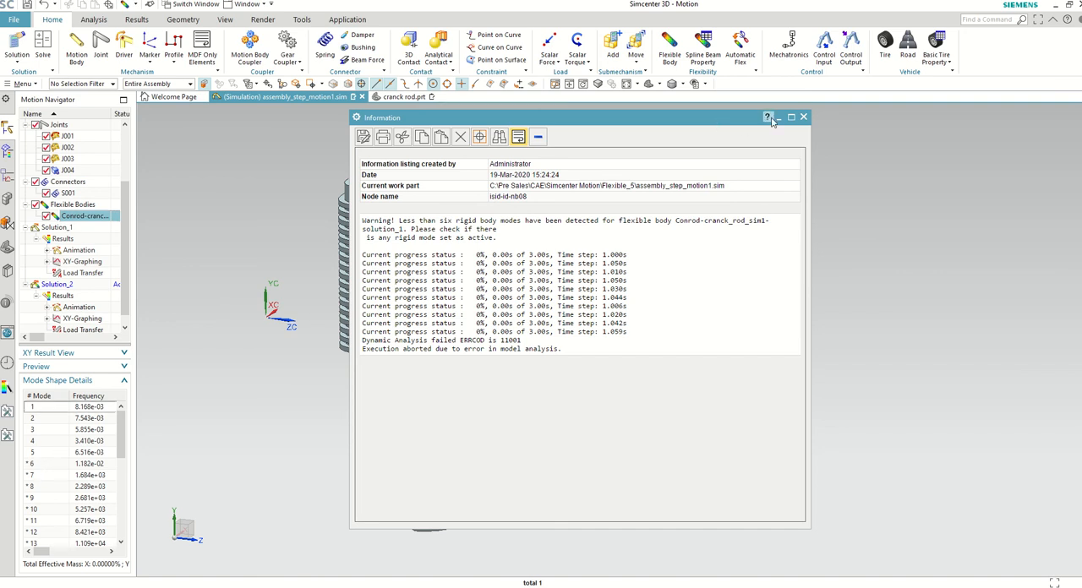
click(803, 117)
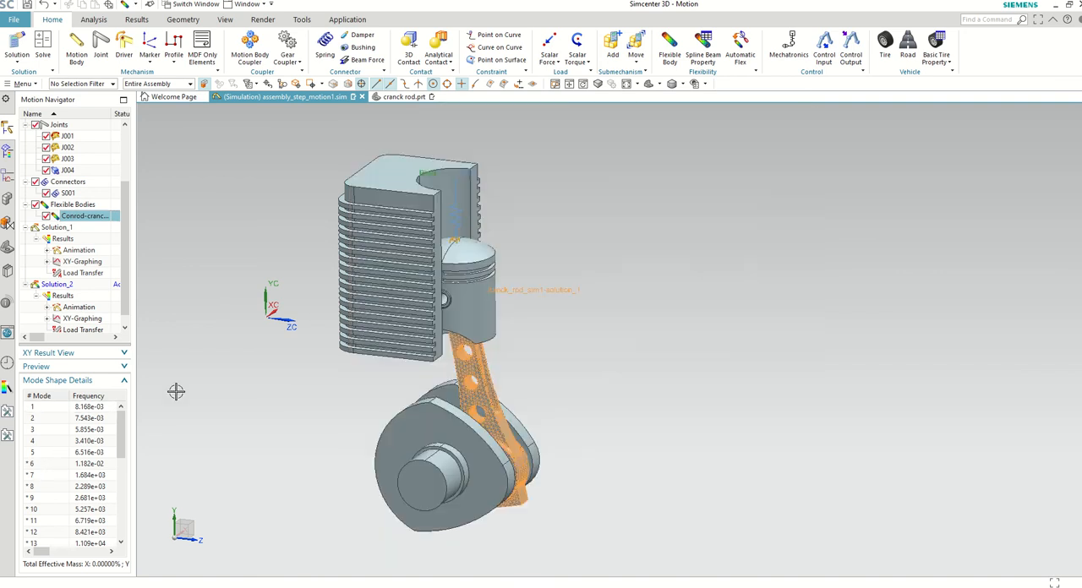
click(32, 465)
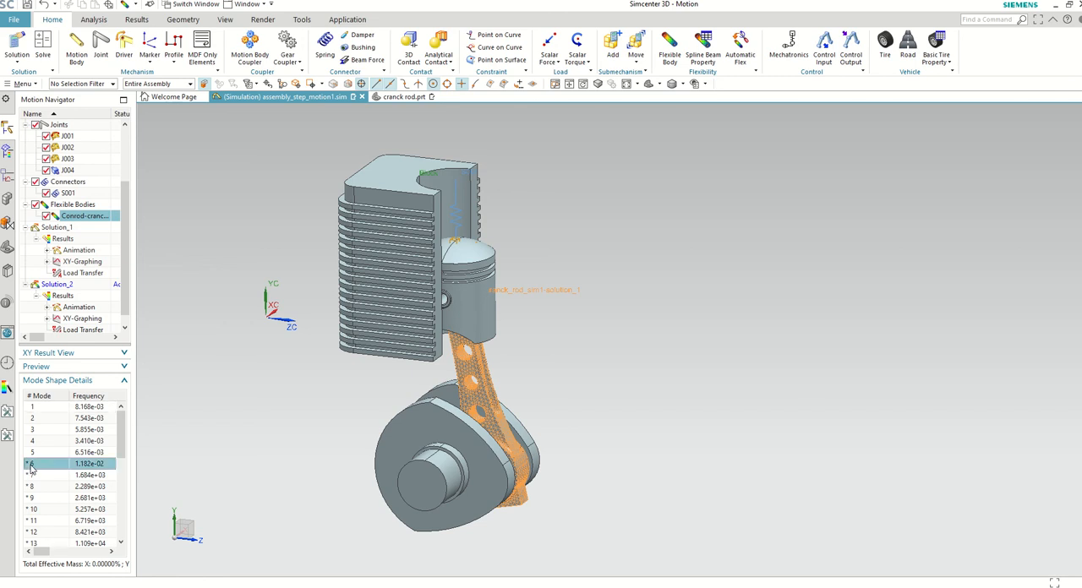
right_click(31, 469)
click(36, 507)
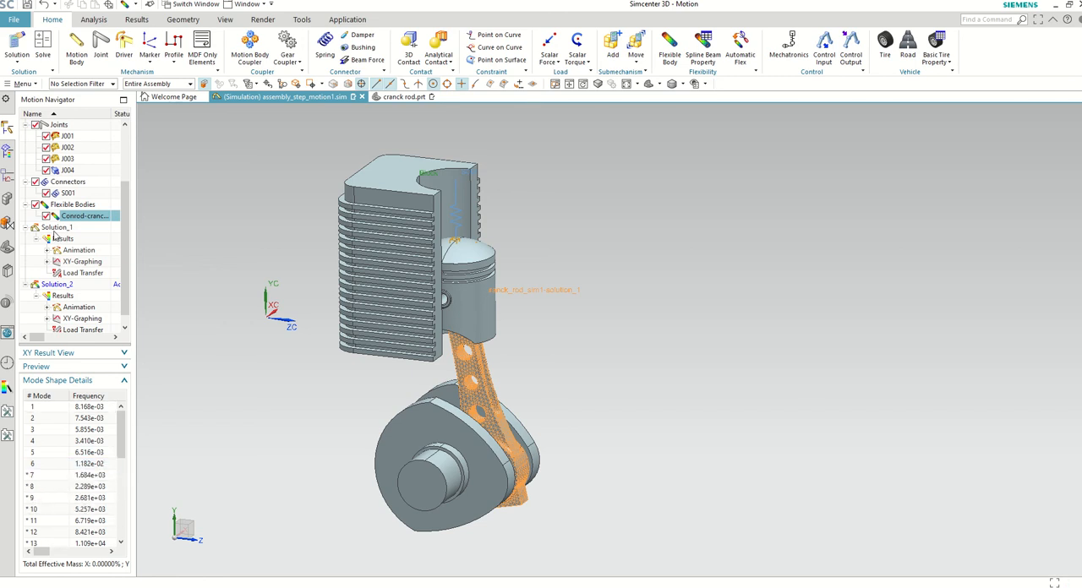
Step: Solve Solution_2 with mode 6 inactive and close the solver information window
click(56, 284)
right_click(57, 285)
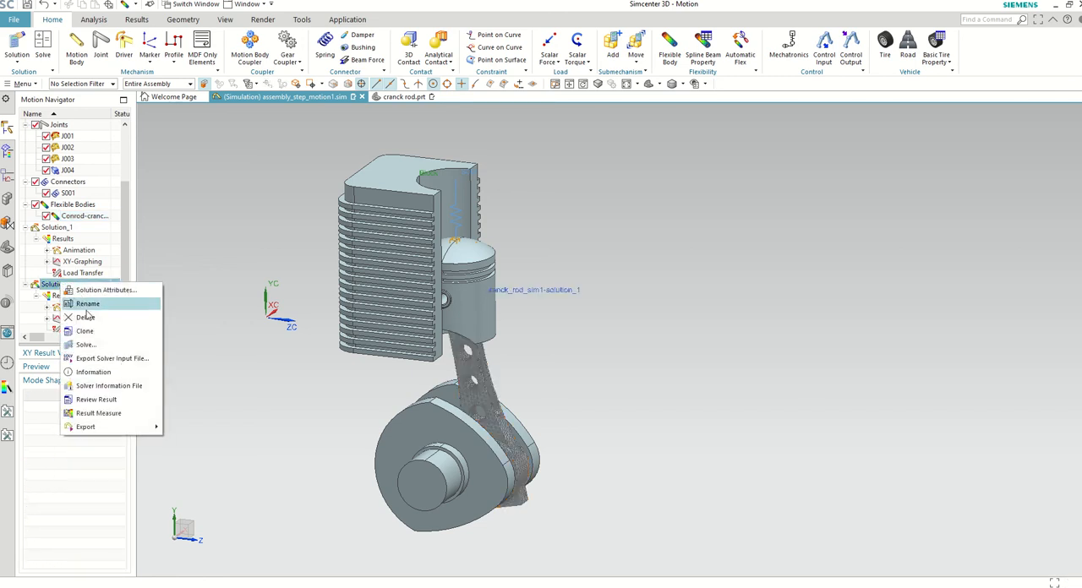
click(85, 372)
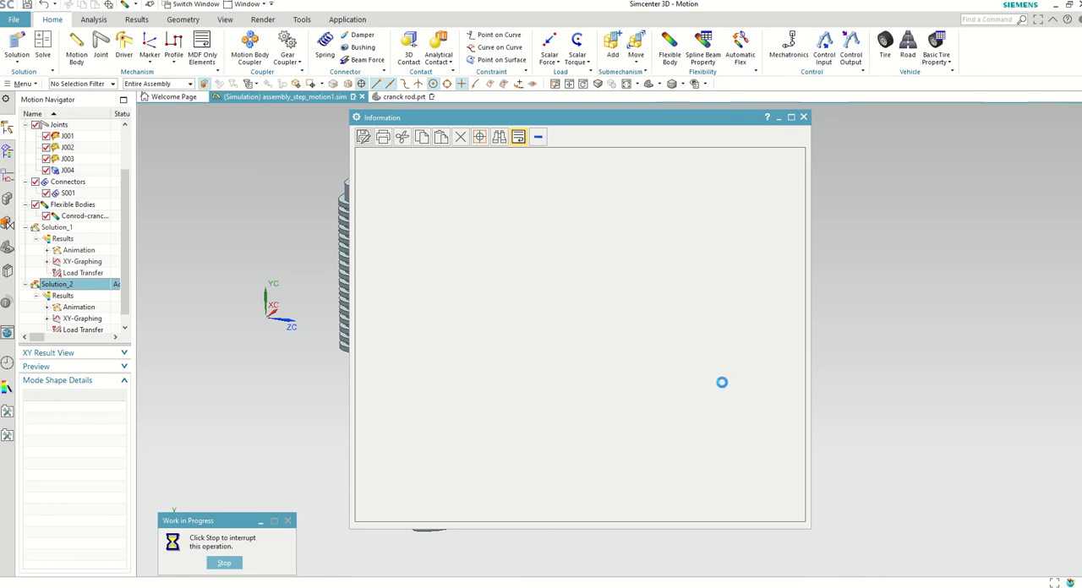
click(803, 117)
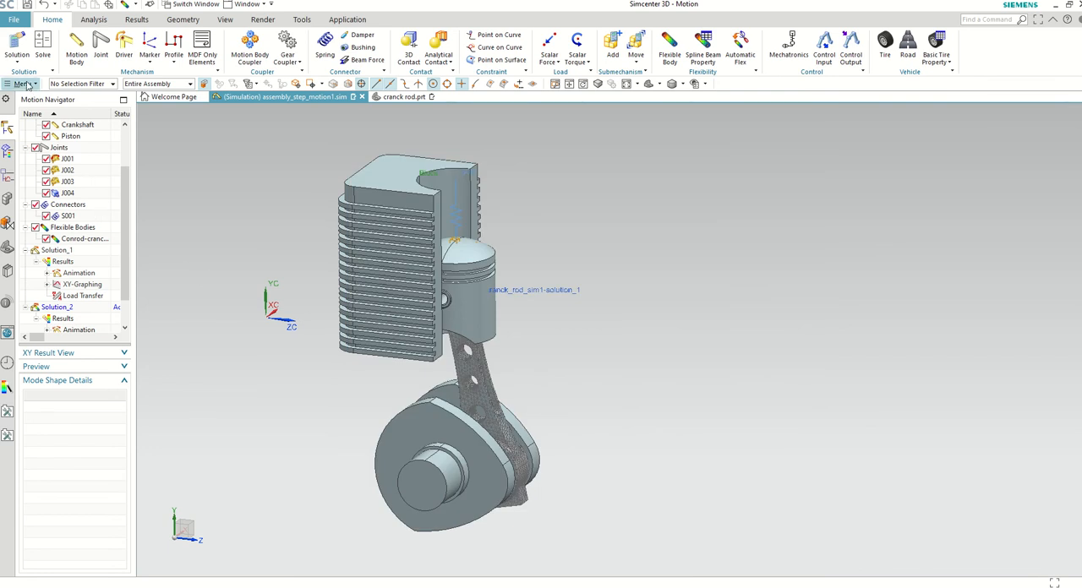
Step: Play the motion animation to examine the deformation contour on the perforated connecting rod, and close the animation
scroll(76, 314, down, 1)
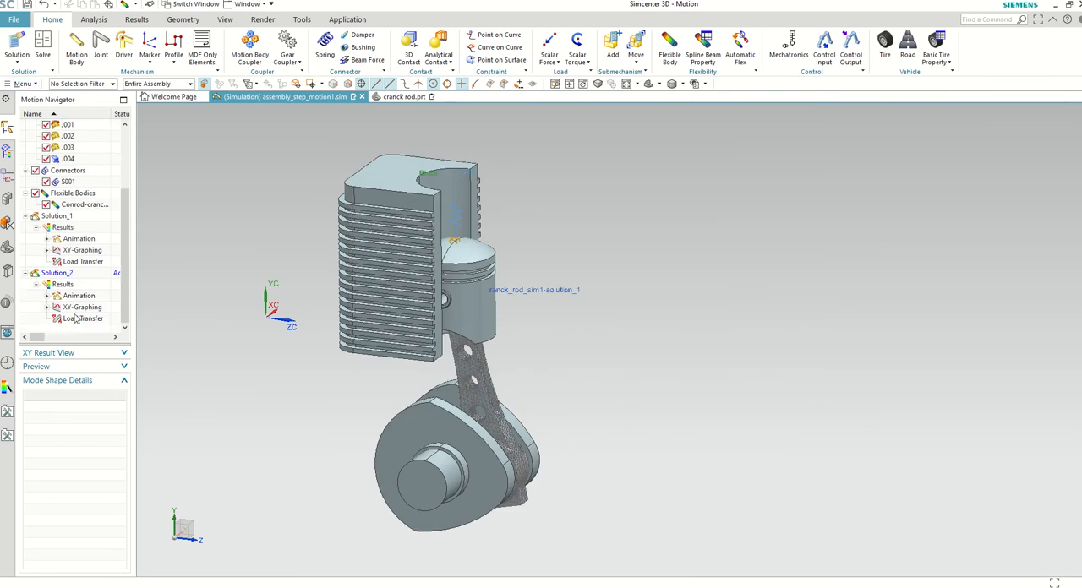
click(93, 19)
click(171, 46)
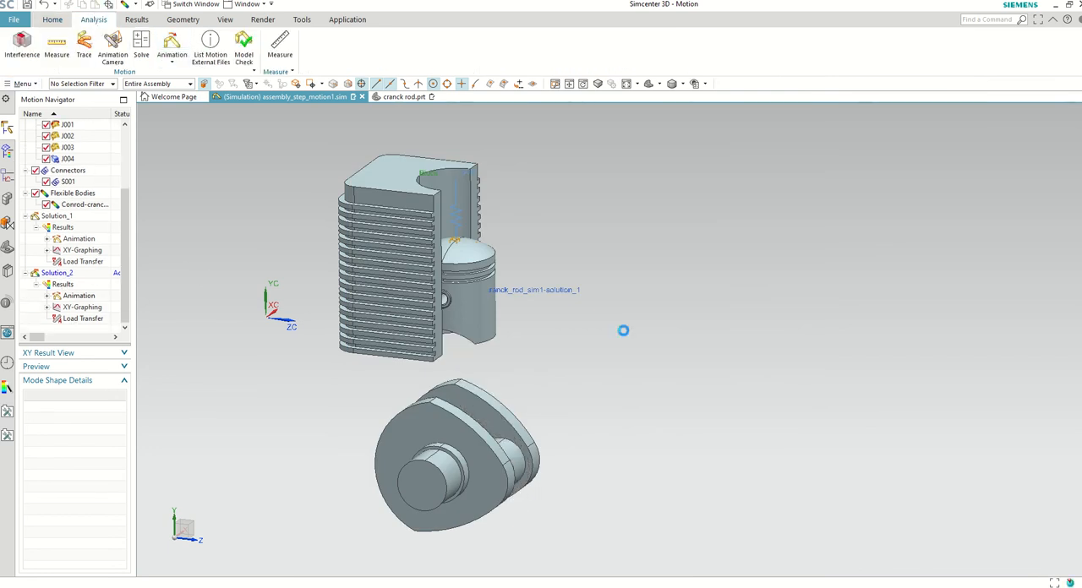
click(725, 134)
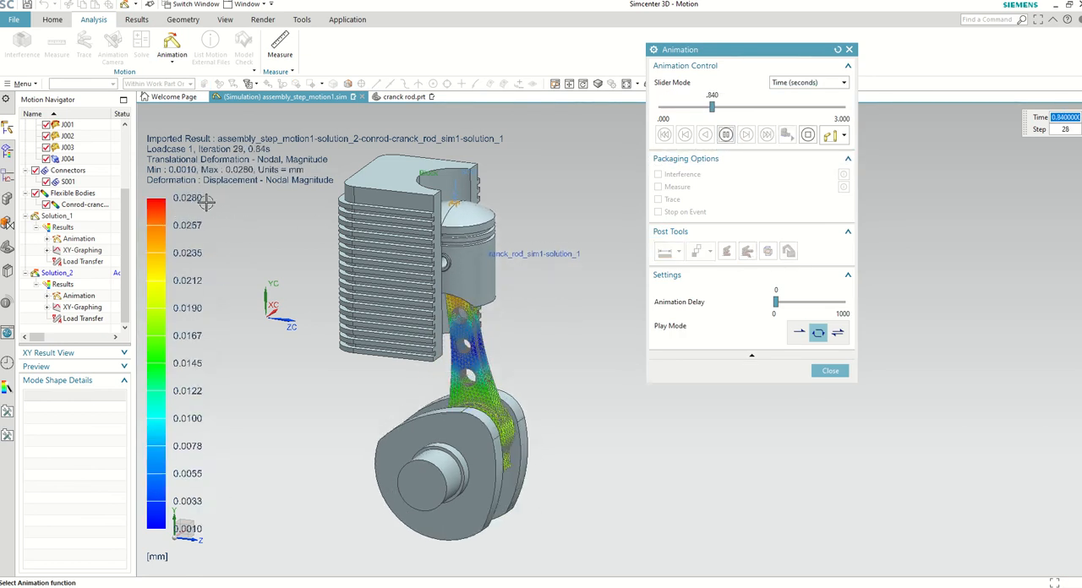
drag(735, 52, 678, 147)
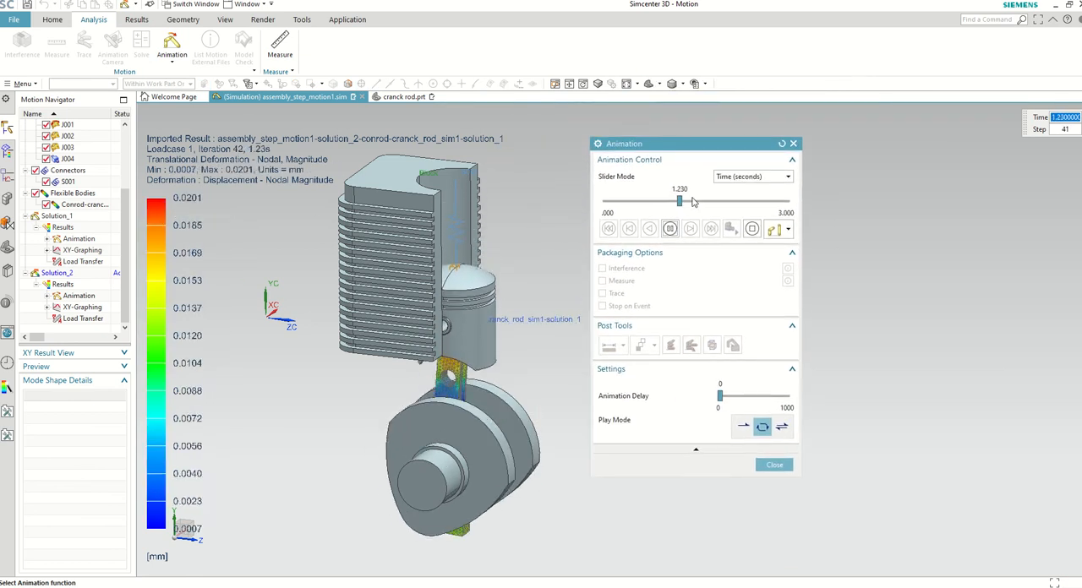
click(793, 144)
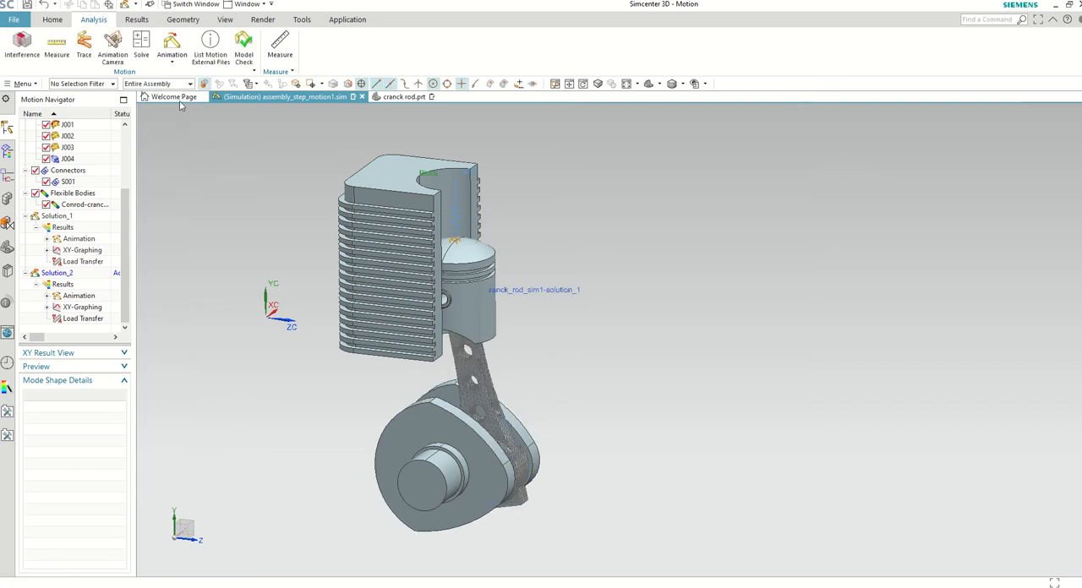
Step: Set the post view of Solution_2's Conrod animation result to Stress - Element-Nodal, Von-Mises, in MPa
click(47, 296)
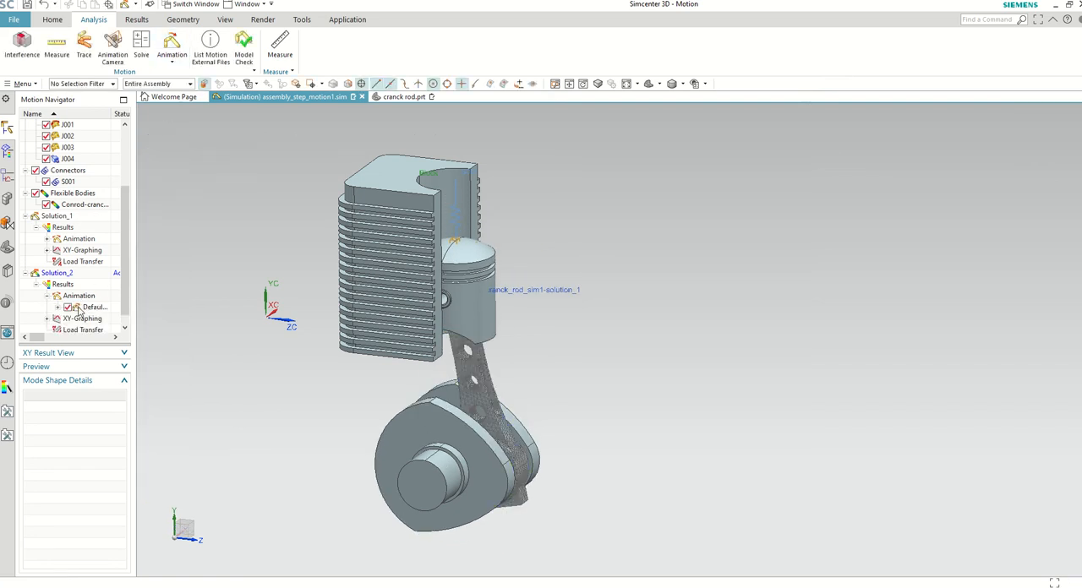
click(56, 307)
right_click(91, 294)
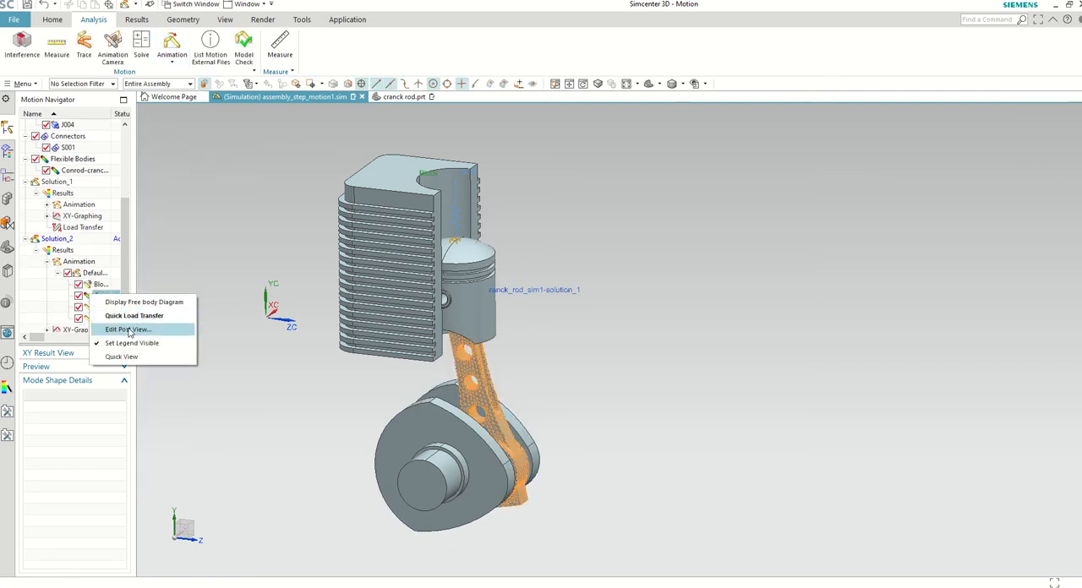
click(130, 330)
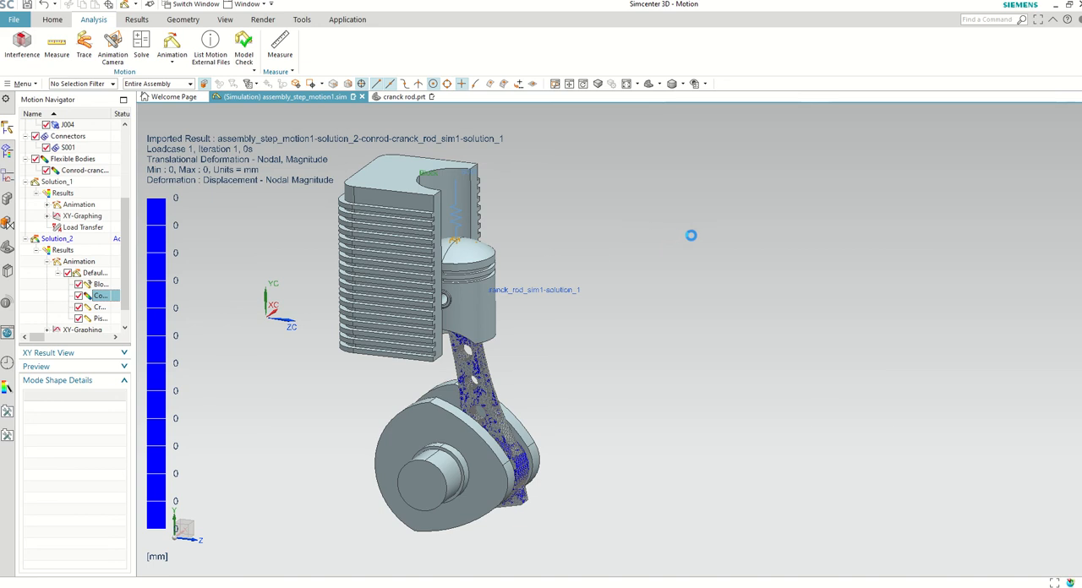
click(667, 249)
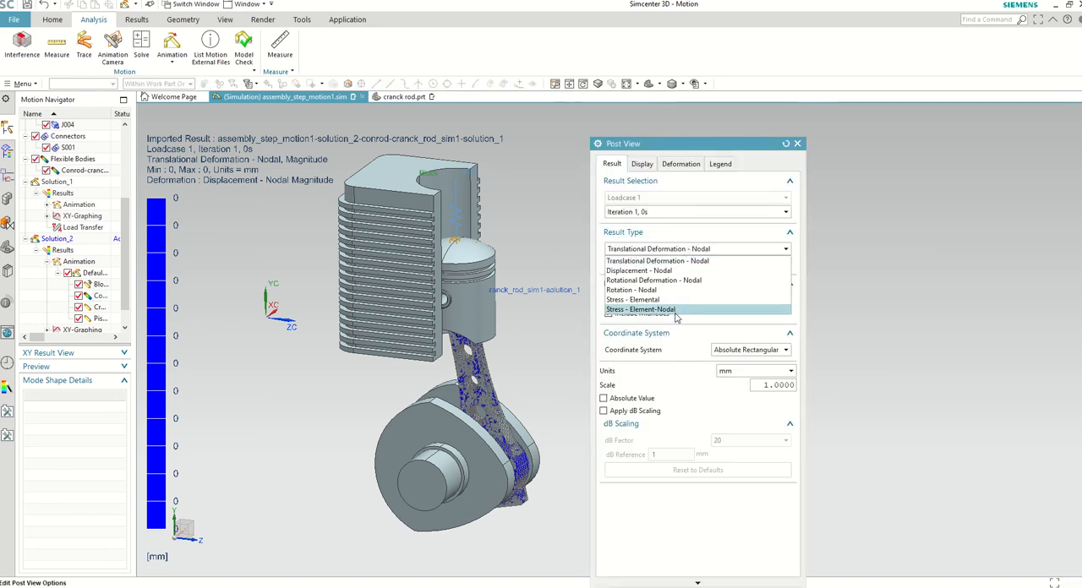
click(675, 311)
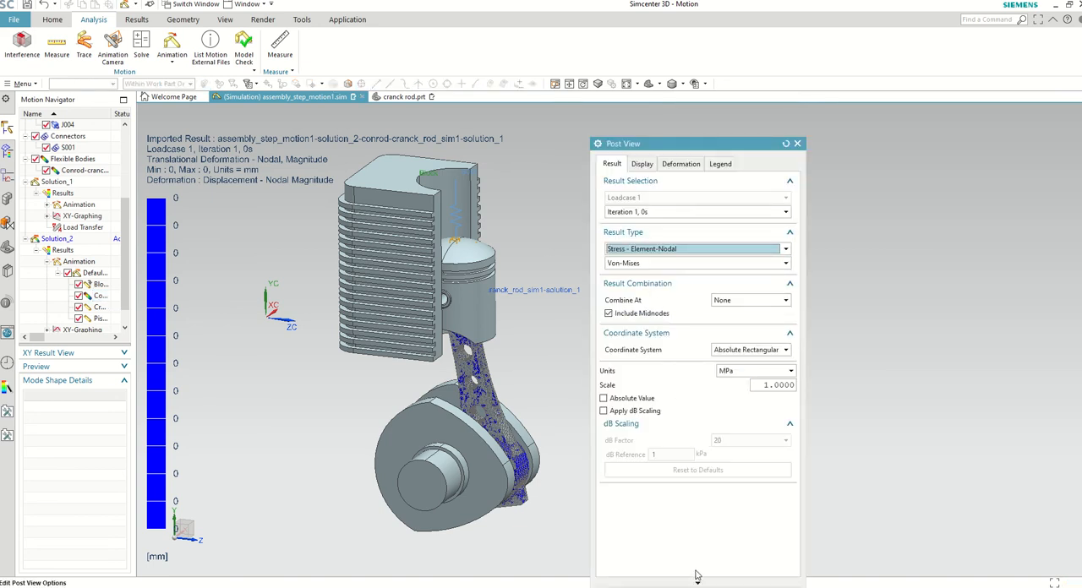
middle_click(670, 148)
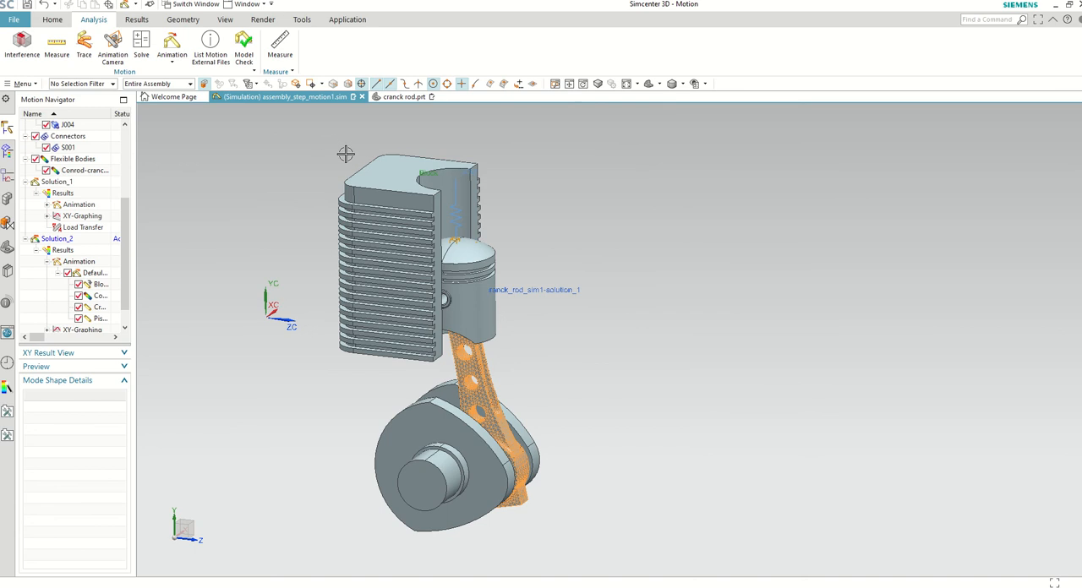
Step: Play the Solution_2 motion animation with the Von-Mises stress contour on the perforated connecting rod
click(53, 19)
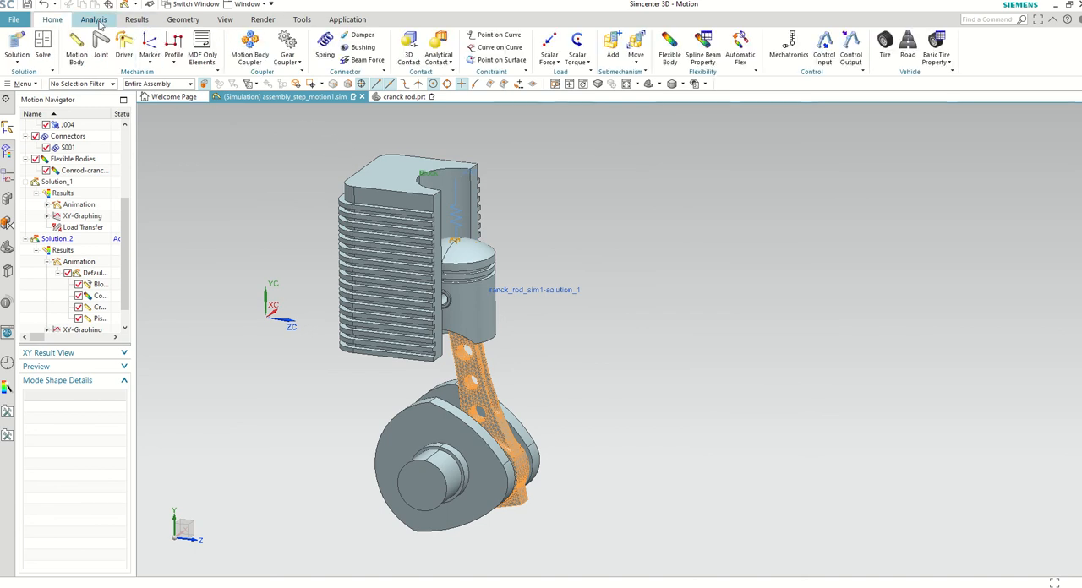
click(95, 21)
click(136, 19)
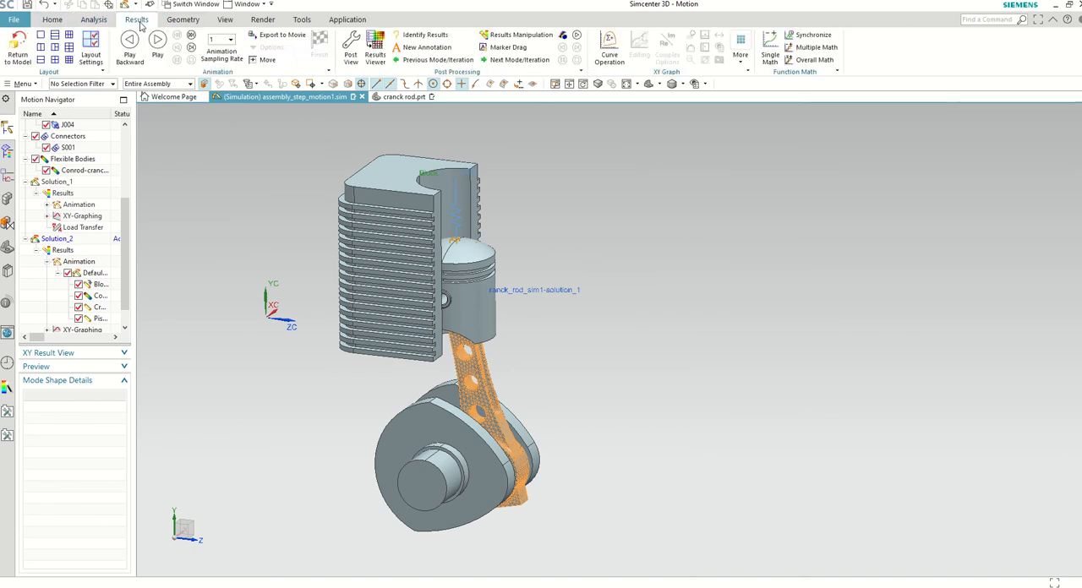
click(158, 43)
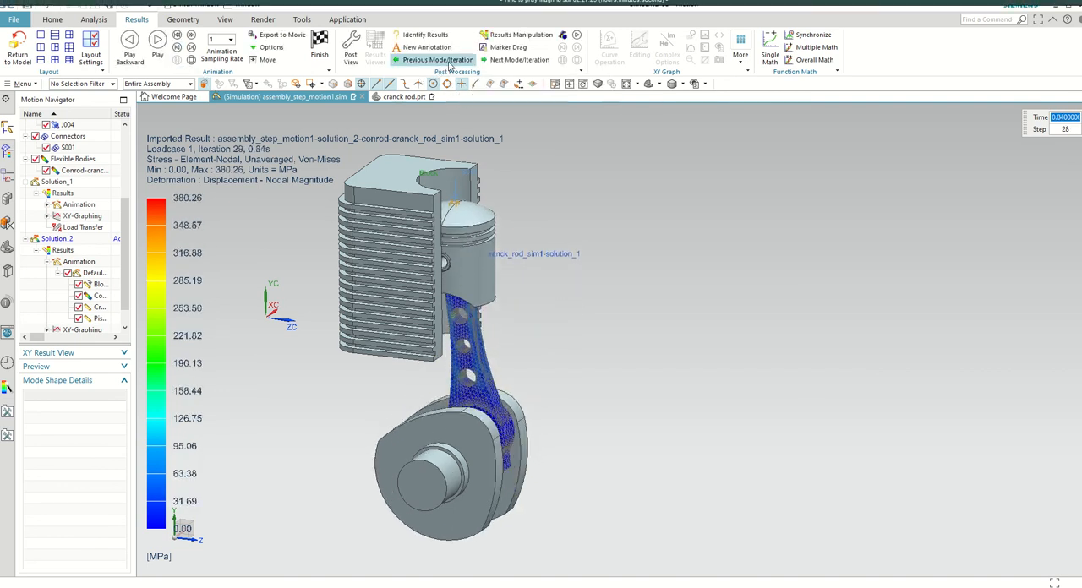
Step: Advance through the stress result iterations from iteration 29 to around iteration 60 to examine the rod's maximum Von-Mises stress over the motion
click(514, 60)
click(514, 60)
click(514, 60)
click(514, 60)
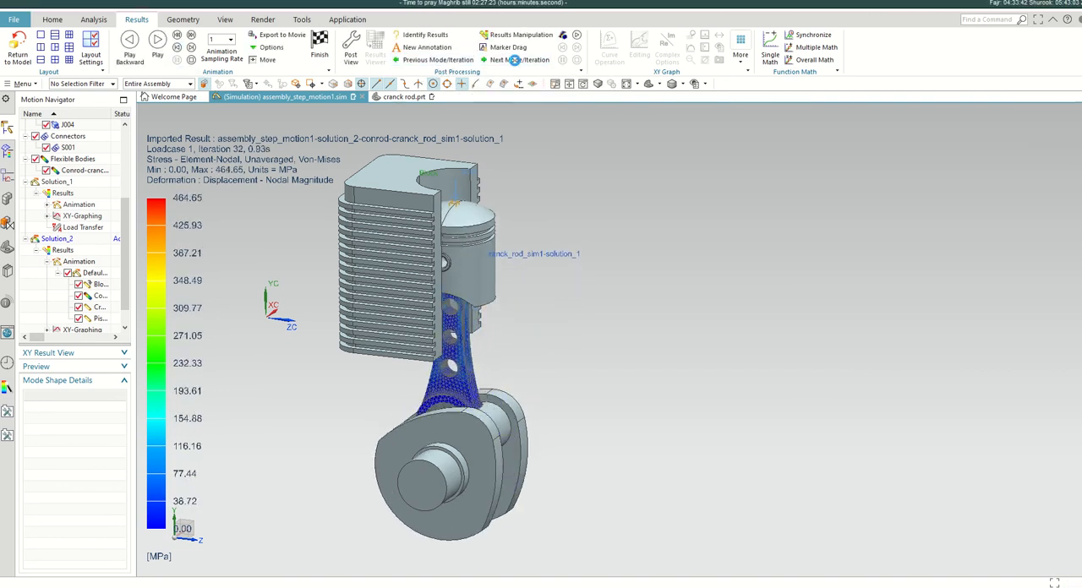
click(514, 60)
click(514, 60)
click(514, 60)
click(514, 60)
click(514, 60)
click(514, 60)
click(514, 60)
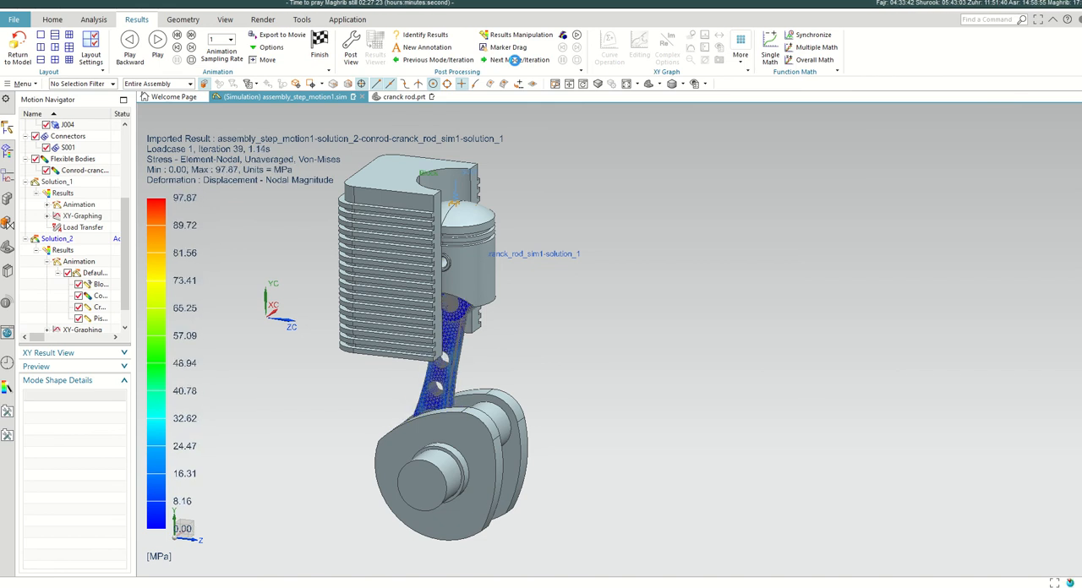
click(514, 60)
click(515, 62)
click(516, 64)
click(515, 62)
click(515, 62)
click(515, 61)
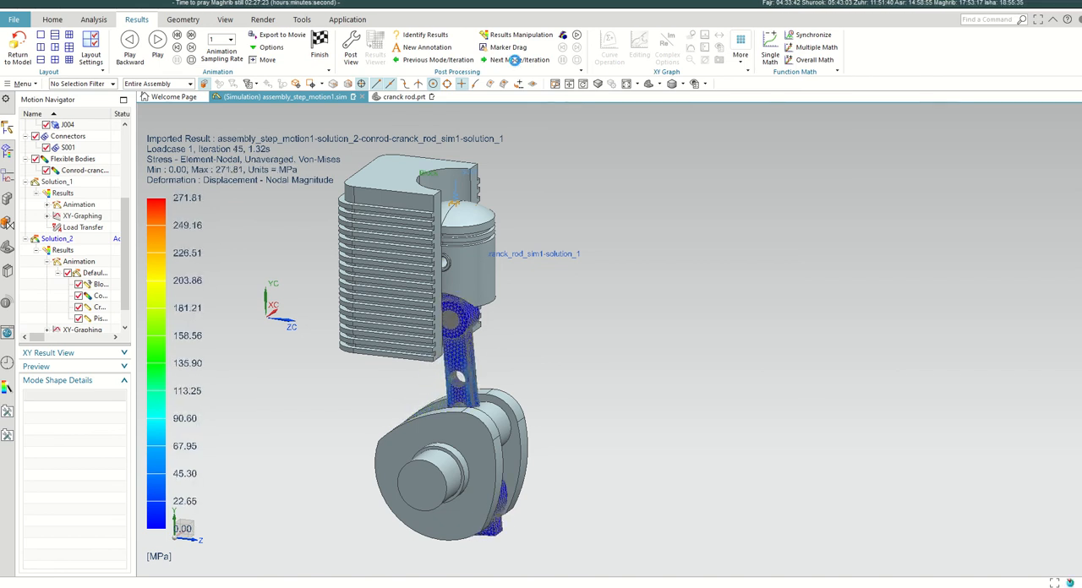
click(515, 60)
click(514, 60)
click(514, 60)
click(514, 60)
click(514, 60)
click(514, 60)
click(514, 60)
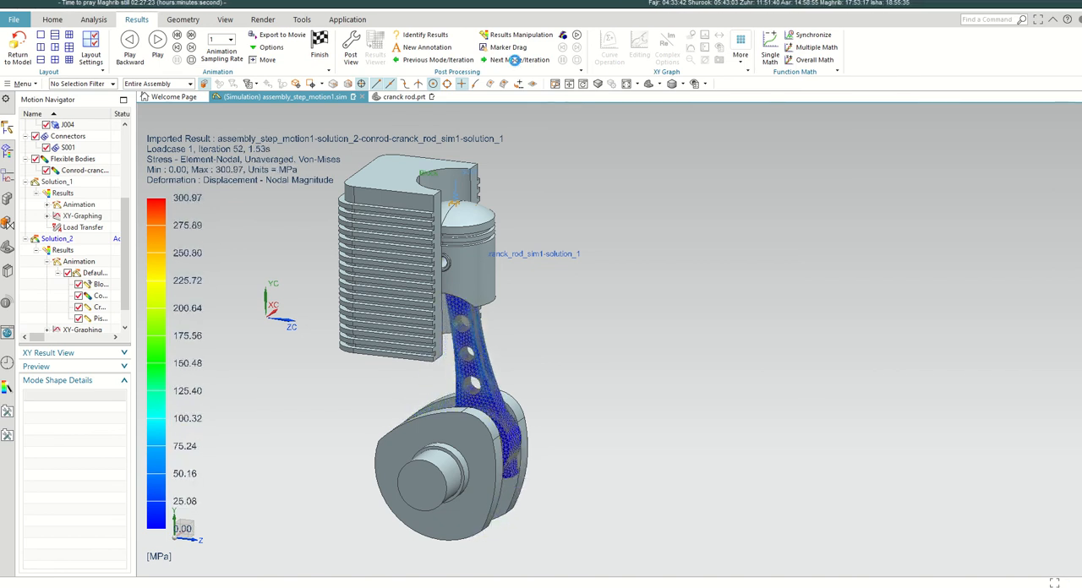
click(514, 60)
click(514, 60)
click(514, 60)
click(514, 60)
click(515, 60)
click(514, 60)
click(514, 60)
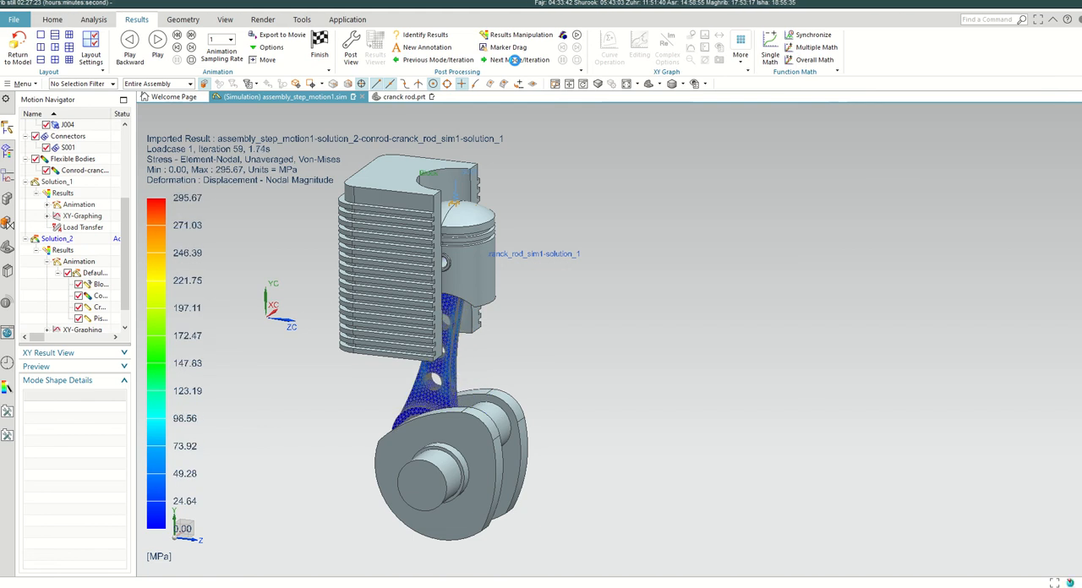
click(514, 60)
click(514, 60)
Step: Go back through the stress results to iteration 53 and forward again to display iteration 55 at 1.62 s
click(460, 63)
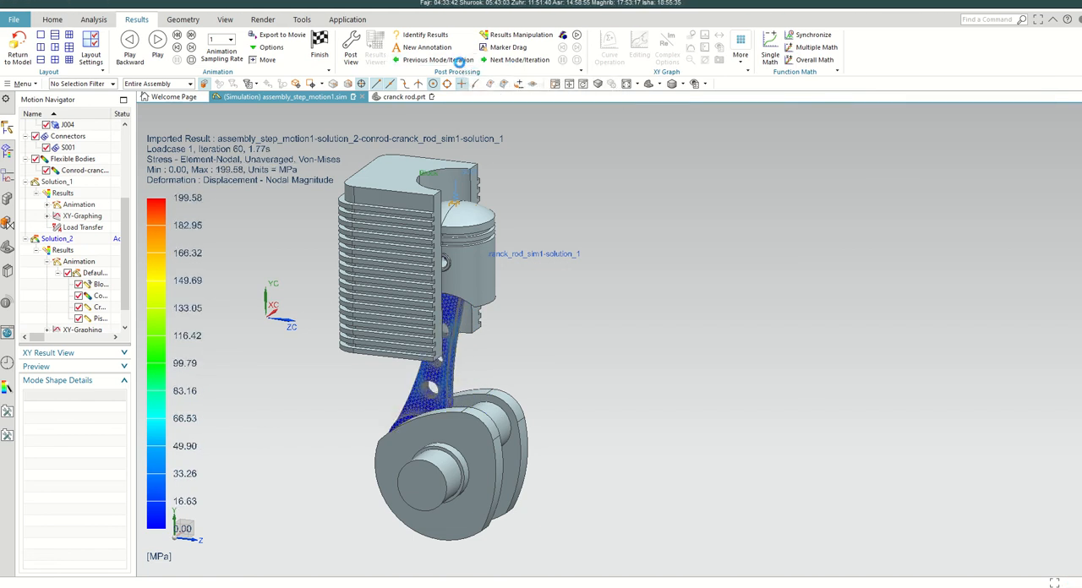
click(460, 63)
click(460, 63)
click(459, 61)
click(460, 63)
click(460, 62)
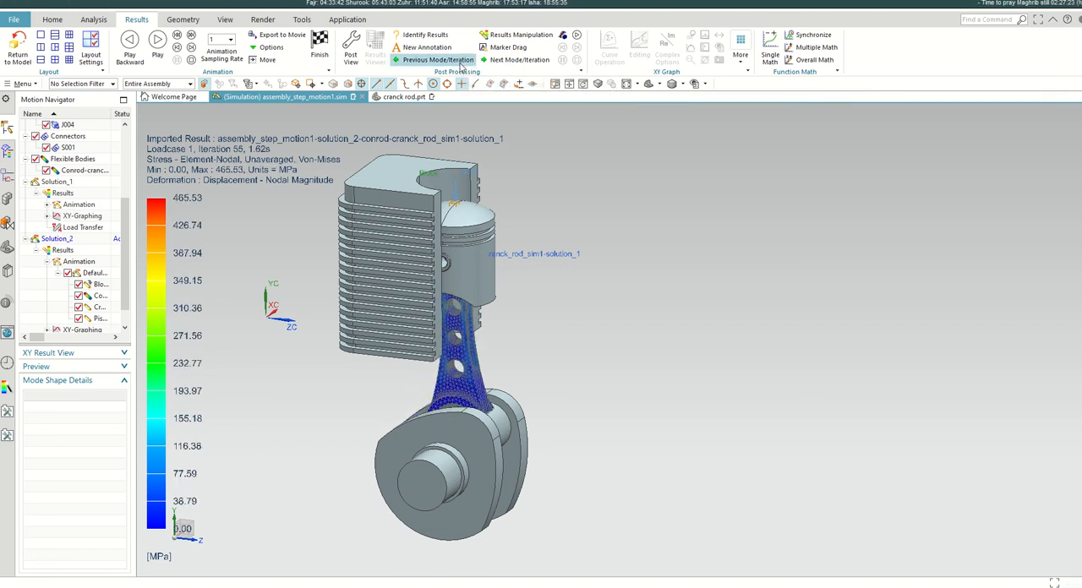
click(460, 62)
click(460, 62)
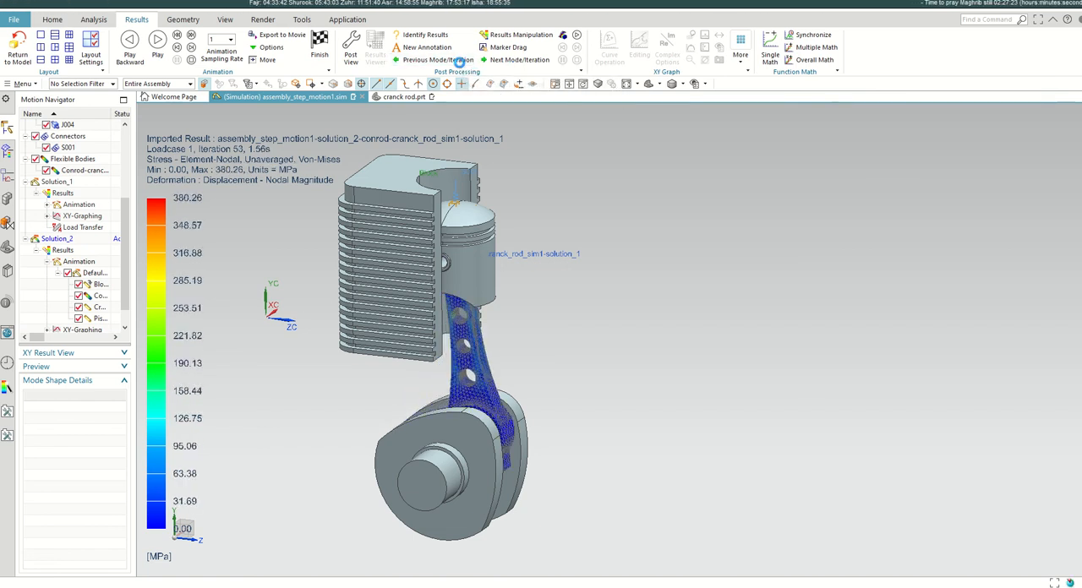
click(516, 62)
click(516, 61)
click(516, 62)
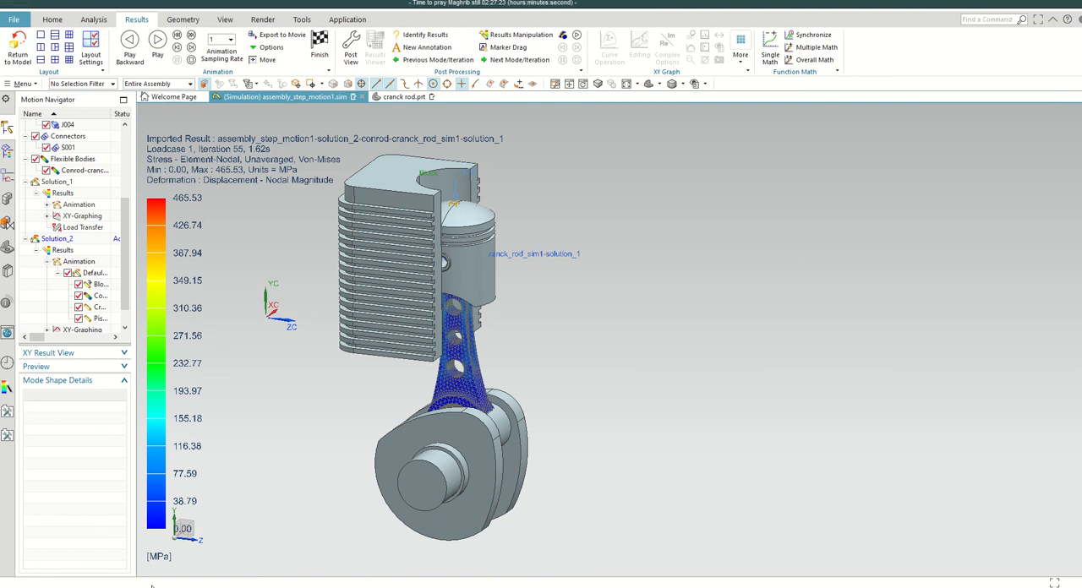
Step: Switch to Snipping Tool and place the captured stress image of the original rod beside the perforated rod's stress result for comparison
key(alt+Tab)
key(alt+Tab)
key(alt+Tab)
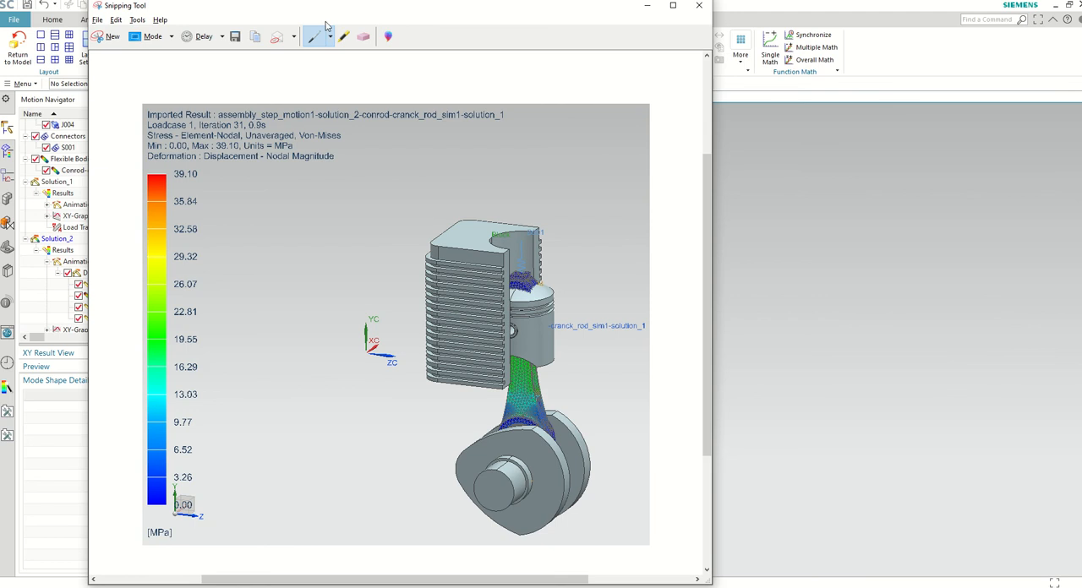
drag(325, 10, 754, 29)
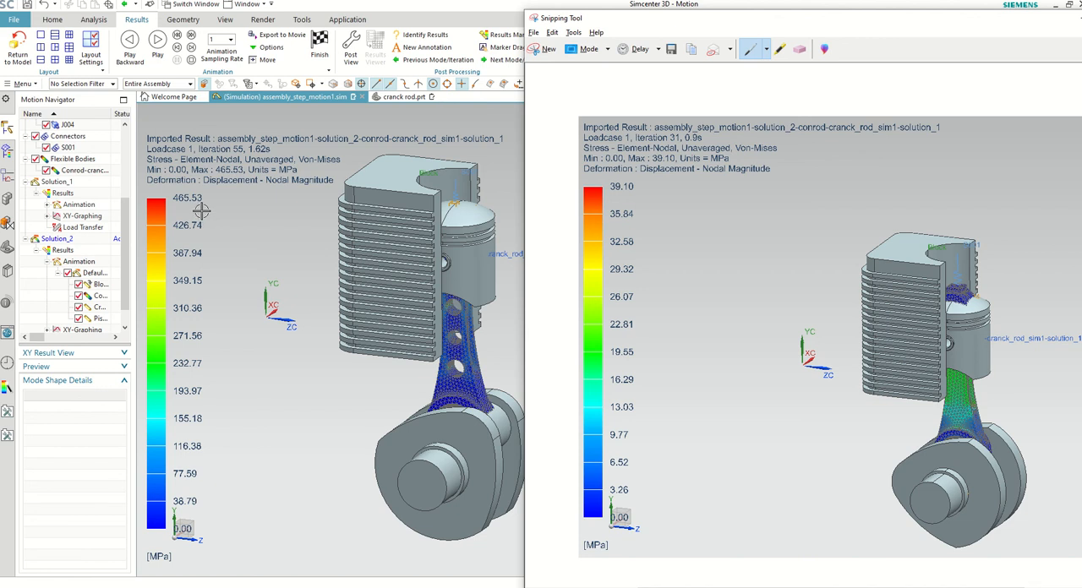
Step: Switch to the presentation's DEMONSTRATION slide
key(alt+Tab)
key(alt+Tab)
click(573, 203)
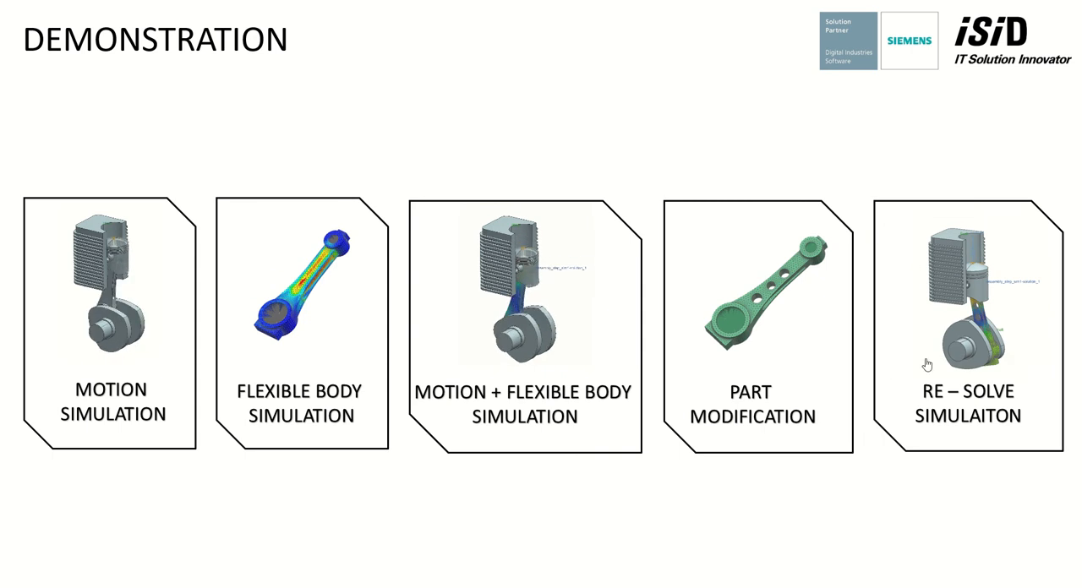
mouse_move(924, 363)
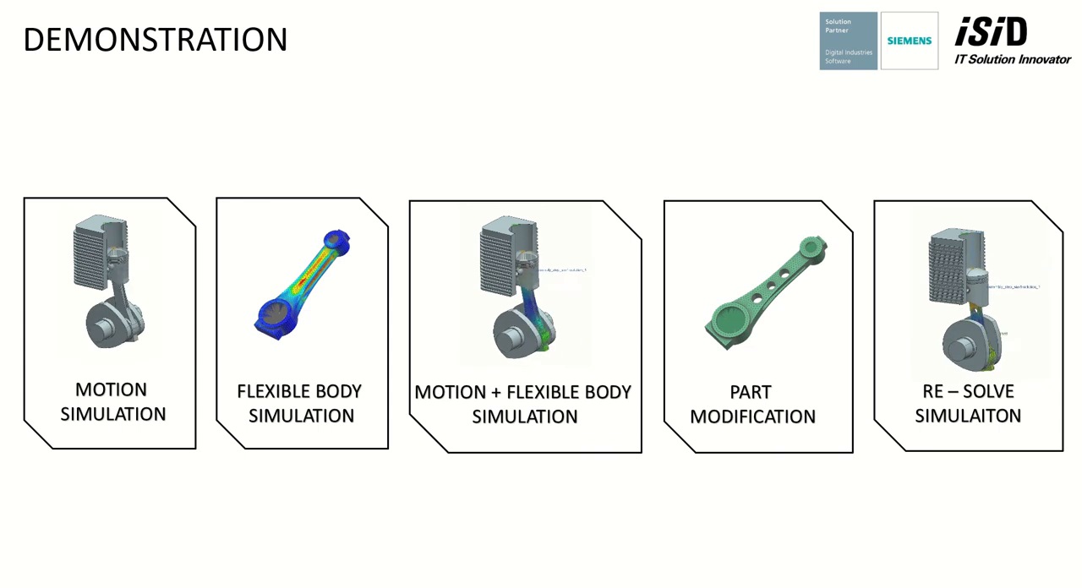
click(530, 522)
key(Left)
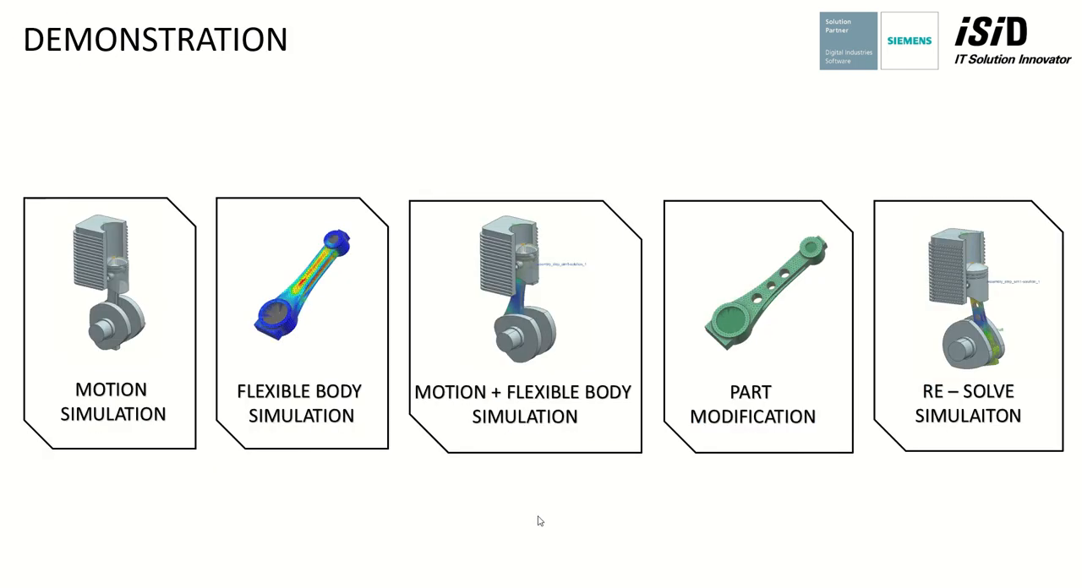